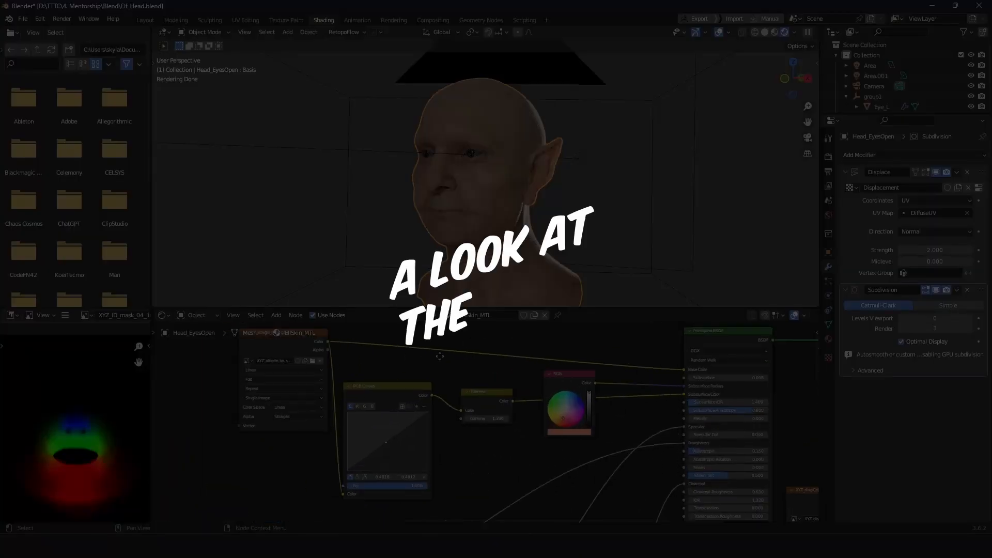
# Examine the albedo texture, RGB Curves, Gamma and RGB nodes feeding the Principled BSDF in the ElfSkin_MTL material.
pyautogui.scroll(-6, 592, 408)
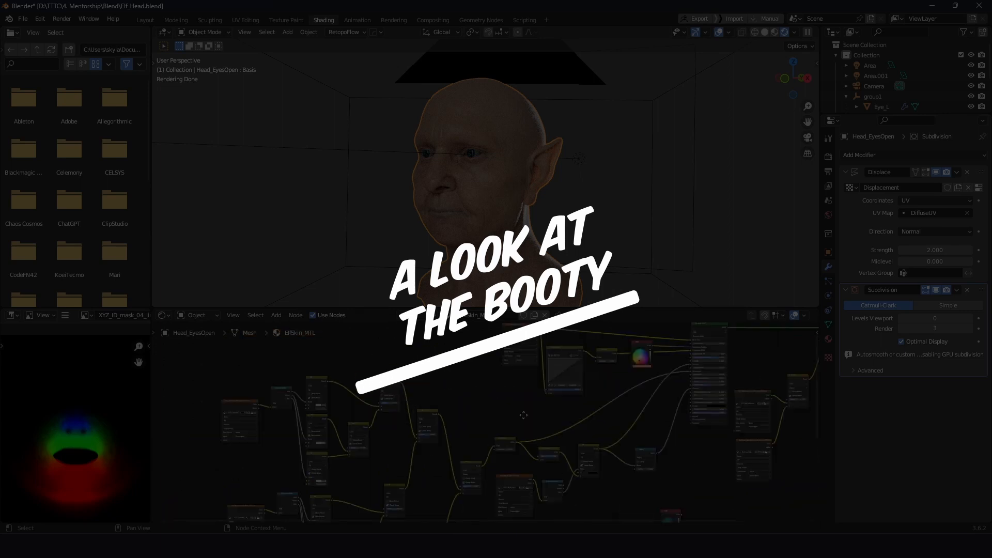
pyautogui.moveTo(523, 414); pyautogui.dragTo(455, 446, button='middle')
pyautogui.scroll(2, 454, 445)
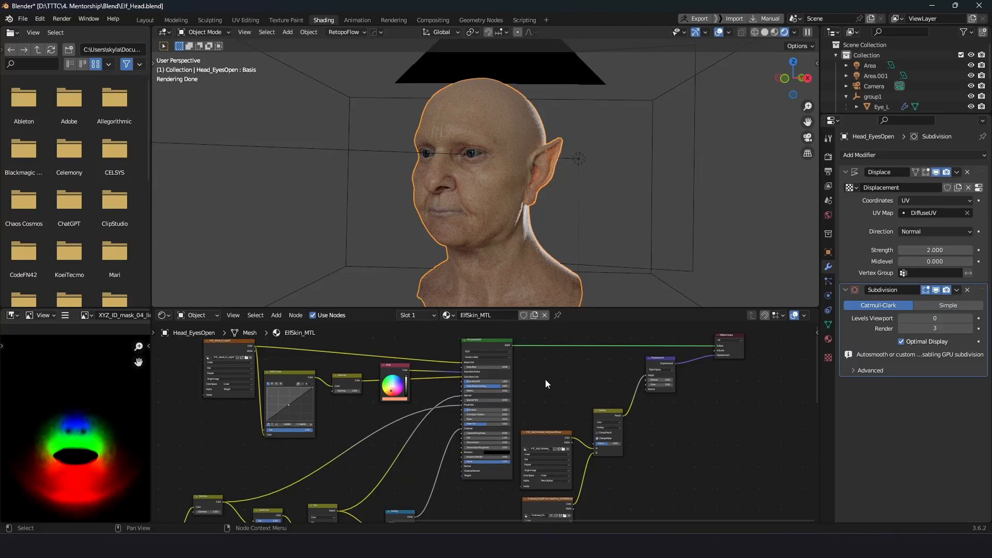
pyautogui.moveTo(545, 380); pyautogui.dragTo(665, 405, button='middle')
pyautogui.scroll(3, 491, 382)
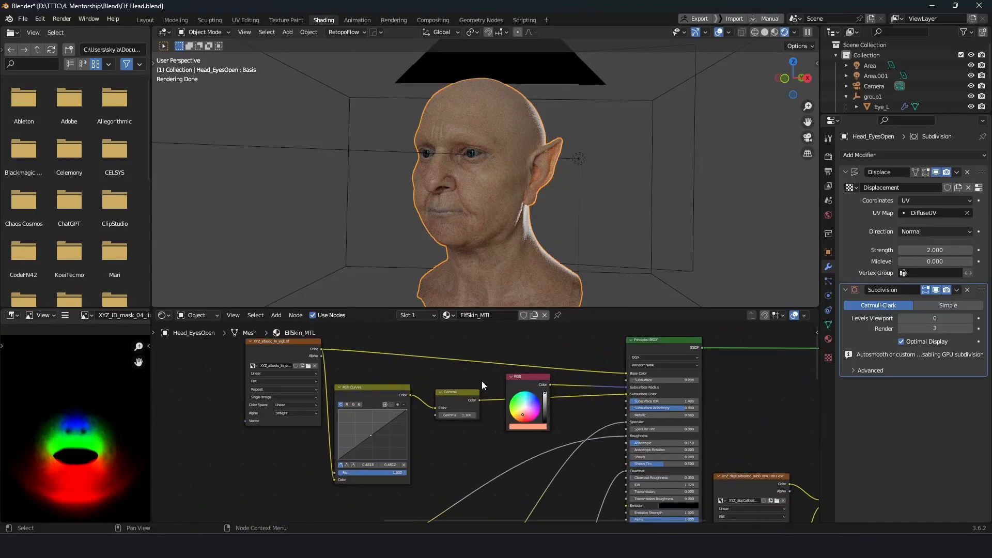
pyautogui.moveTo(406, 352); pyautogui.dragTo(441, 357, button='middle')
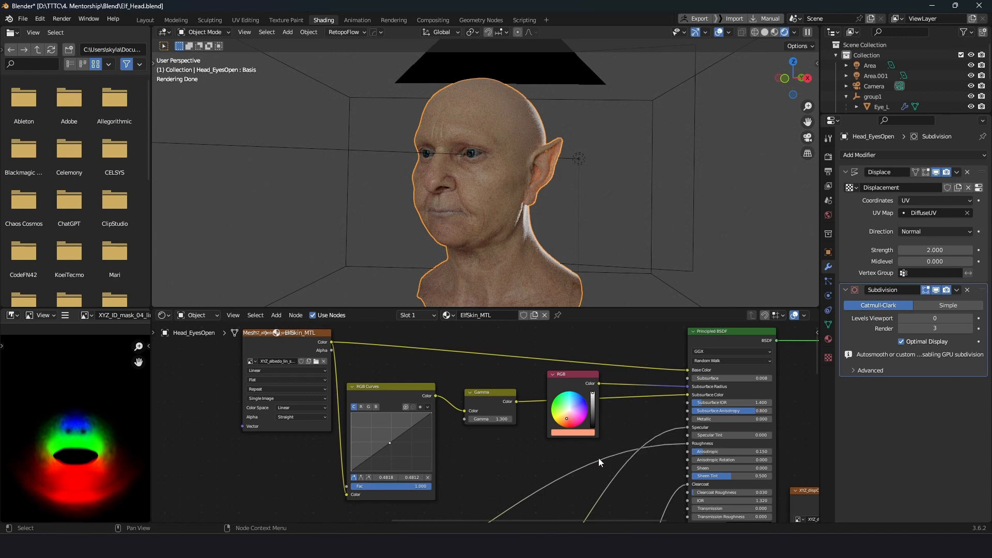
# Examine the mask-mixing network and the two displacement textures with their mix node in the ElfSkin_MTL material.
pyautogui.scroll(-5, 505, 461)
pyautogui.moveTo(502, 424); pyautogui.dragTo(556, 385, button='middle')
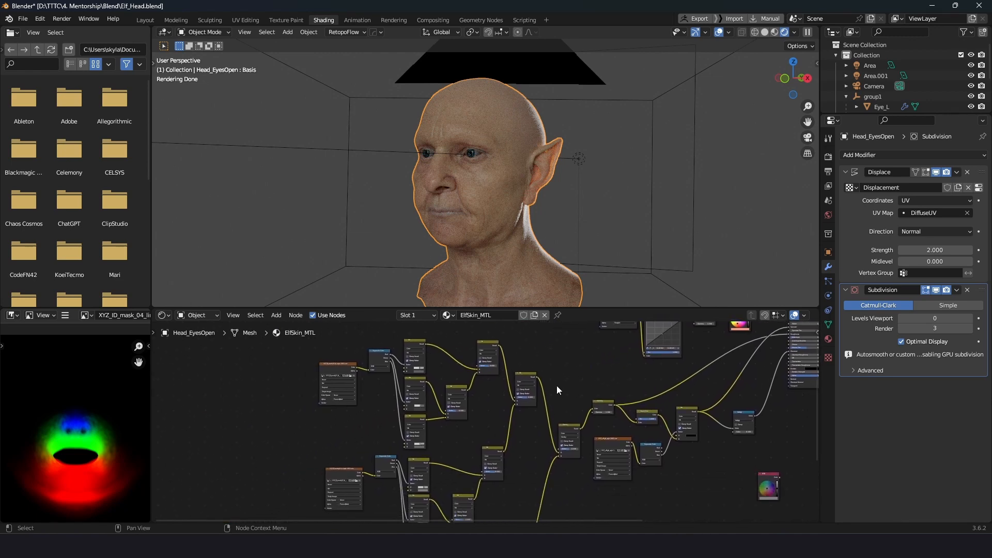
pyautogui.scroll(2, 456, 447)
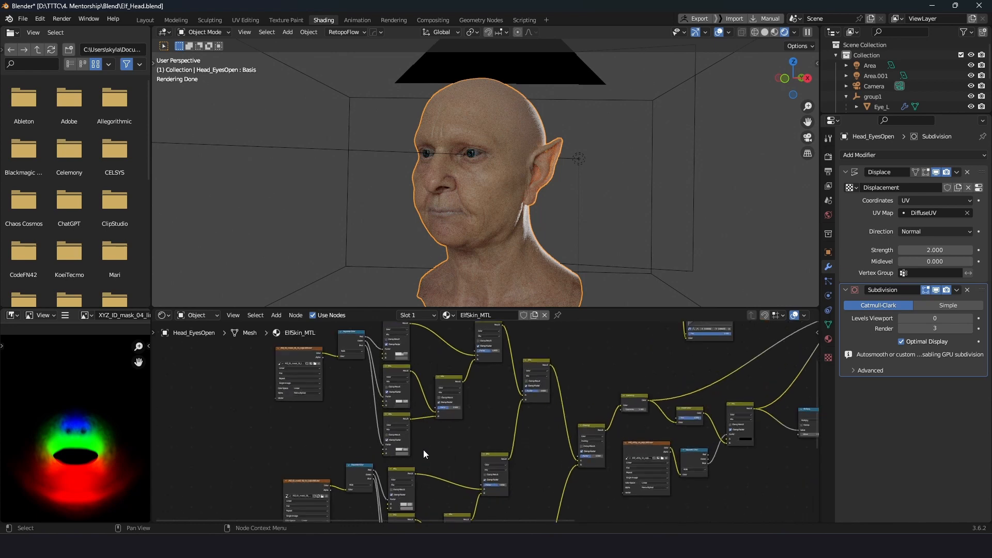
pyautogui.moveTo(457, 445); pyautogui.dragTo(462, 379, button='middle')
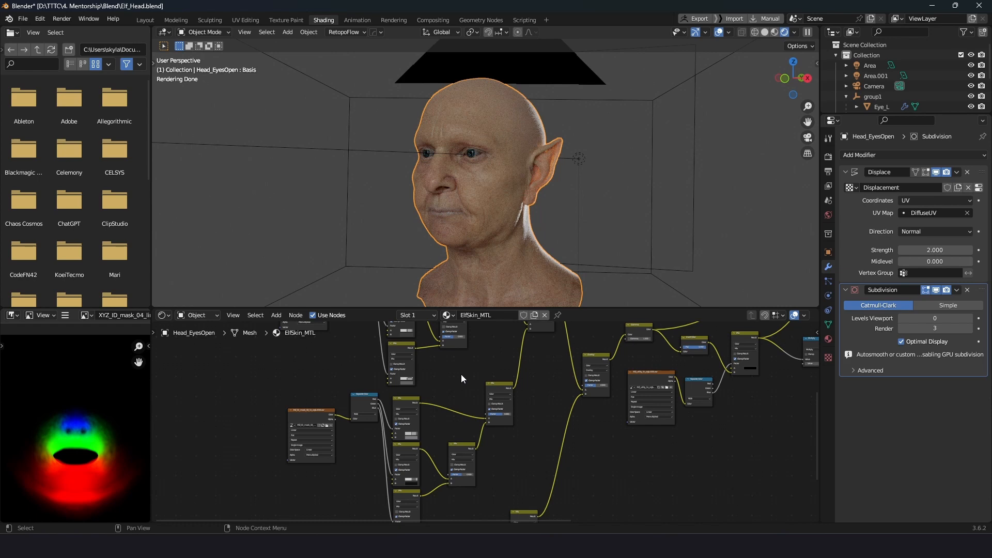
pyautogui.scroll(2, 606, 448)
pyautogui.moveTo(609, 453); pyautogui.dragTo(464, 489, button='middle')
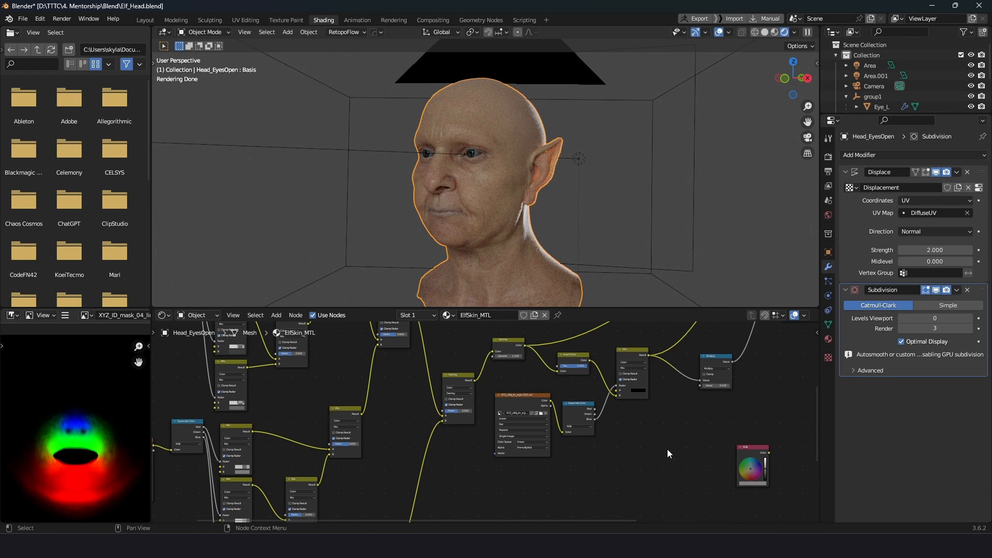
pyautogui.scroll(1, 668, 449)
pyautogui.moveTo(690, 433); pyautogui.dragTo(488, 487, button='middle')
pyautogui.scroll(1, 560, 481)
pyautogui.moveTo(597, 458); pyautogui.dragTo(429, 507, button='middle')
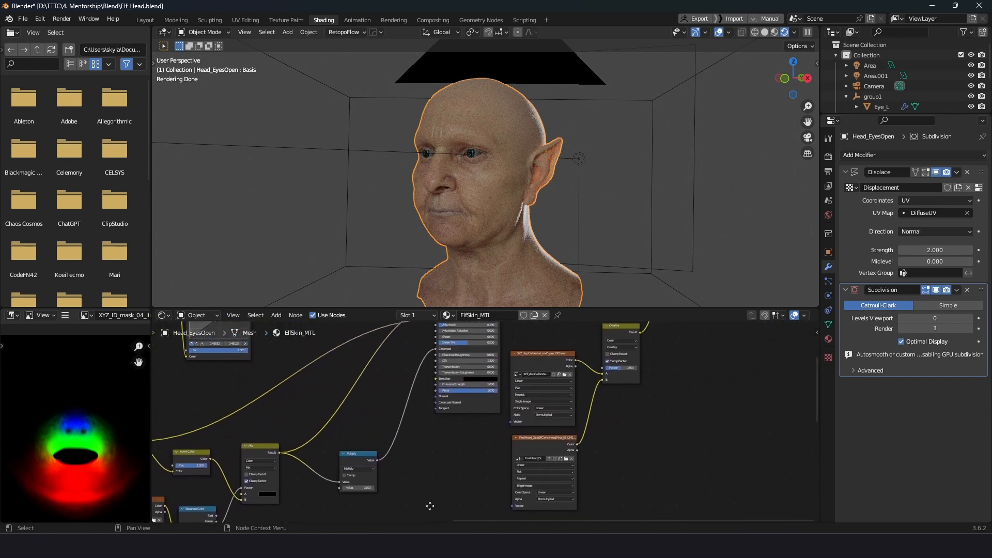
pyautogui.scroll(-1, 663, 479)
pyautogui.moveTo(668, 480); pyautogui.dragTo(621, 472, button='middle')
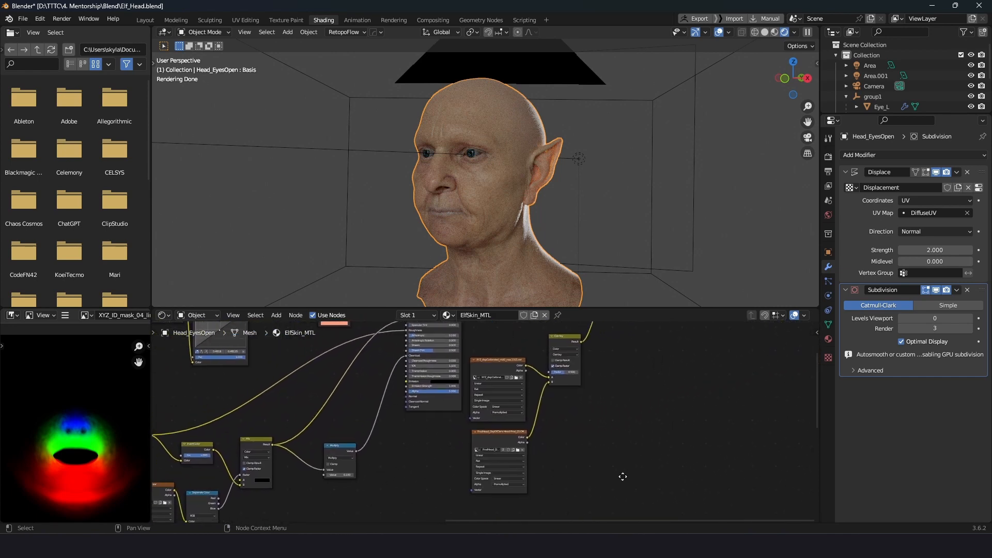
pyautogui.scroll(1, 623, 478)
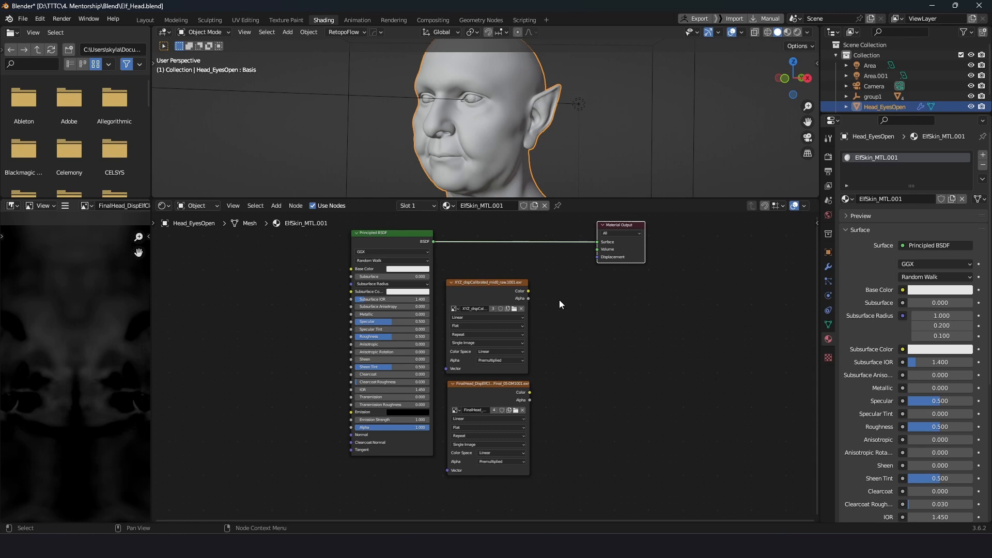
# Inspect the colour space settings of the two displacement texture nodes in ElfSkin_MTL.001 and view the loaded displacement map.
pyautogui.scroll(6, 530, 383)
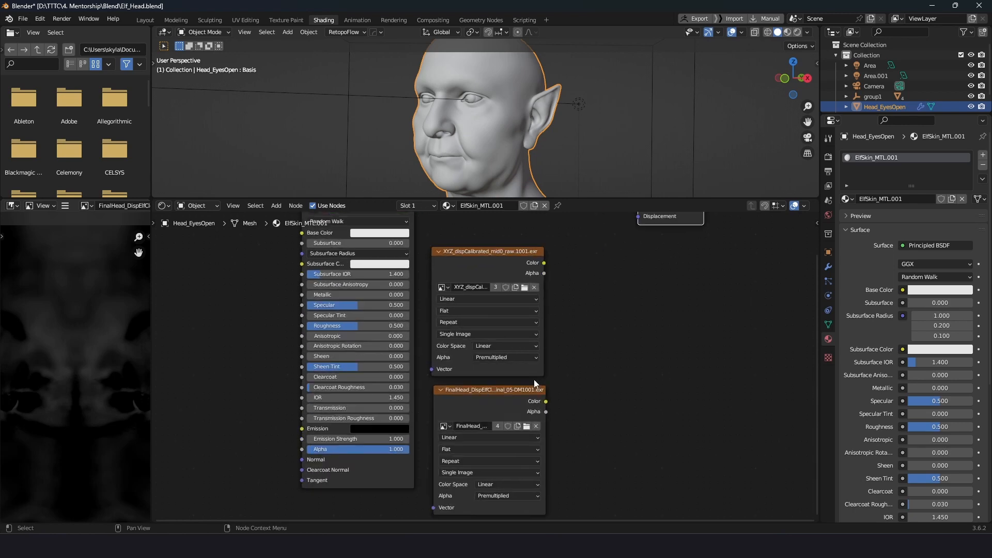
pyautogui.moveTo(595, 401); pyautogui.dragTo(586, 353, button='middle')
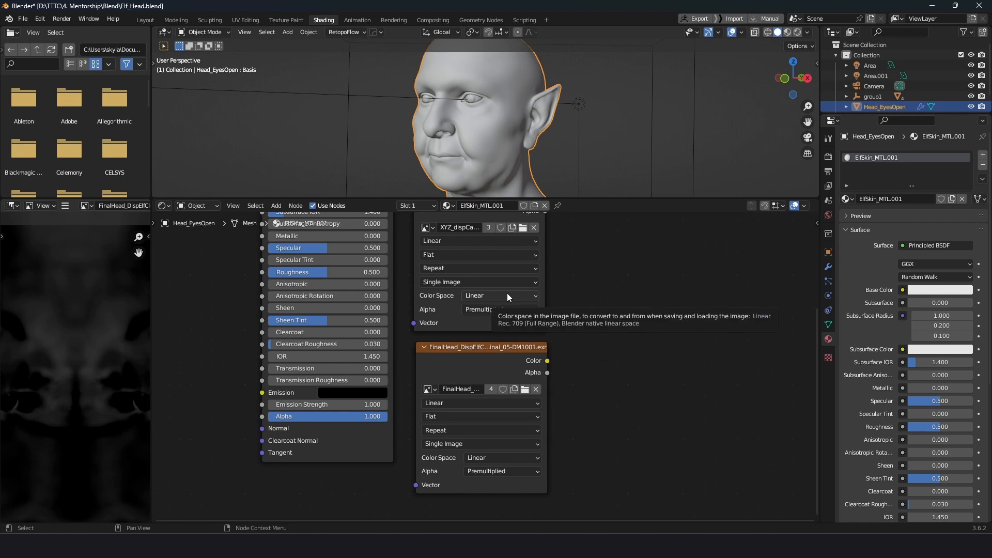
pyautogui.scroll(-3, 600, 340)
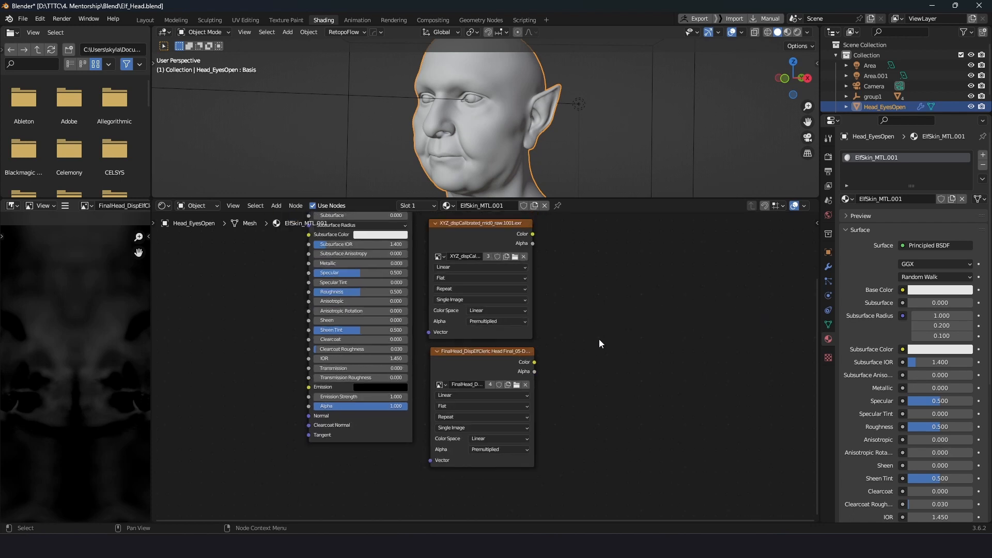
pyautogui.scroll(-1, 600, 341)
pyautogui.moveTo(598, 336); pyautogui.dragTo(589, 386, button='middle')
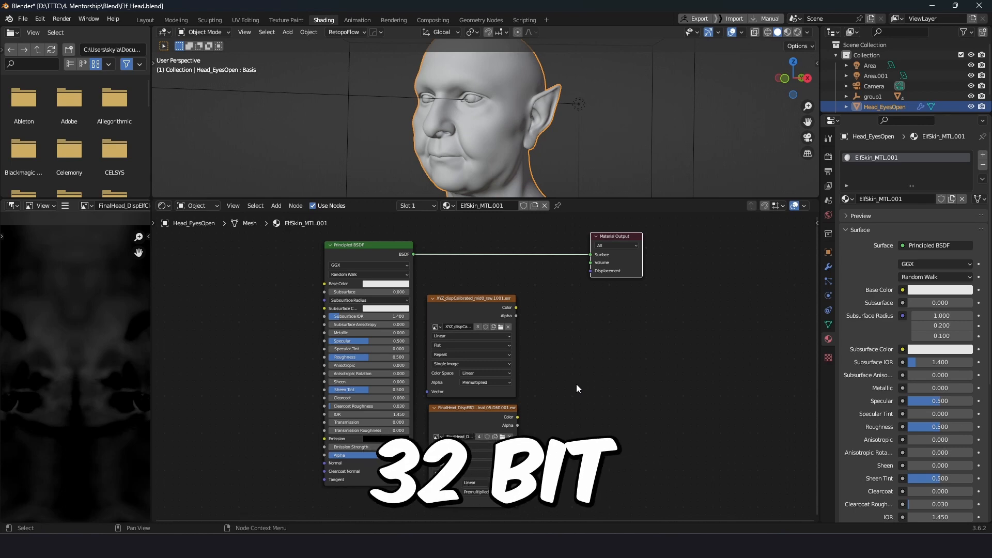
pyautogui.scroll(2, 79, 373)
pyautogui.scroll(-2, 78, 373)
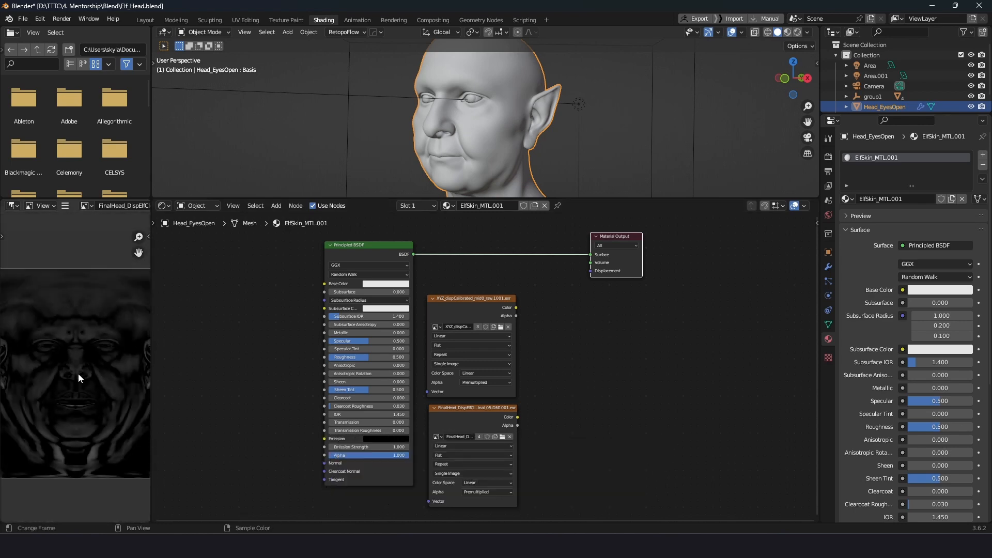
pyautogui.moveTo(86, 395); pyautogui.dragTo(91, 399, button='middle')
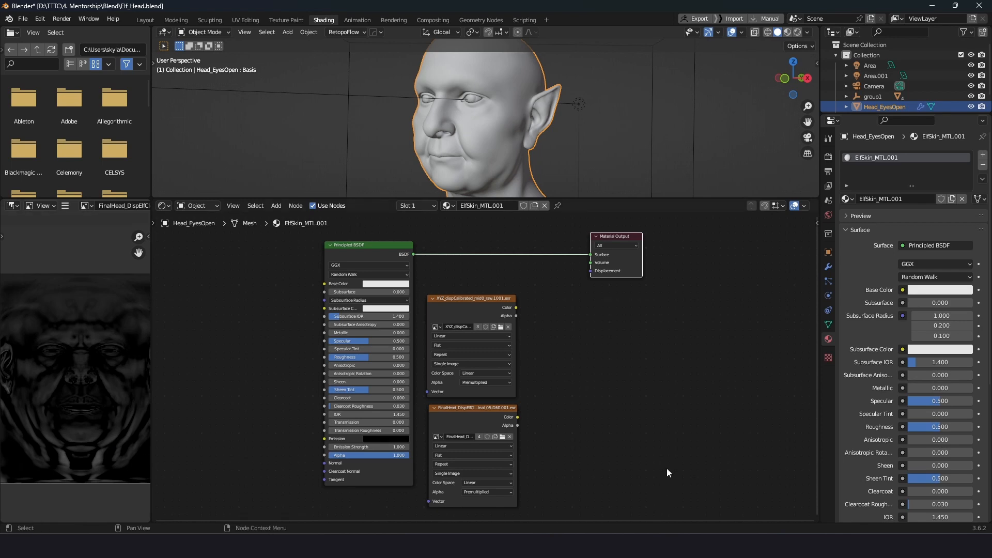
# Add a Displacement node to ElfSkin_MTL.001 and connect it to the Material Output's Displacement input.
pyautogui.scroll(3, 667, 467)
pyautogui.moveTo(668, 462); pyautogui.dragTo(643, 429, button='middle')
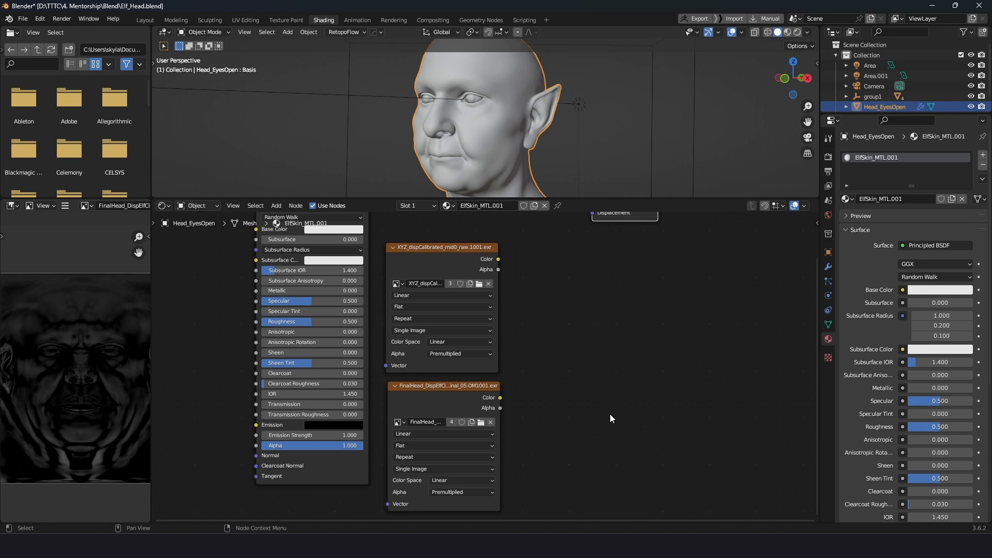
pyautogui.hotkey('shift', 'a')
pyautogui.moveTo(555, 356)
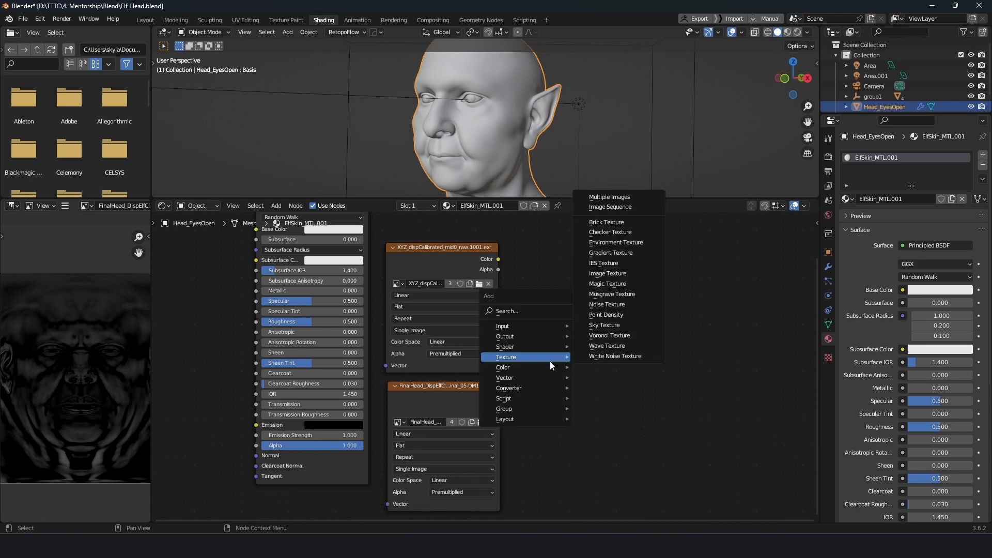
pyautogui.moveTo(549, 379)
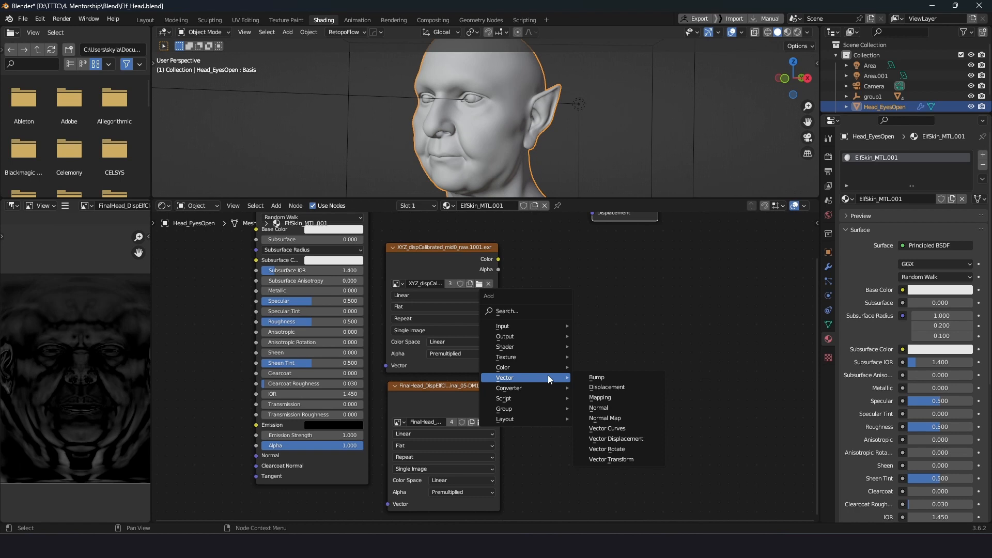
pyautogui.click(602, 388)
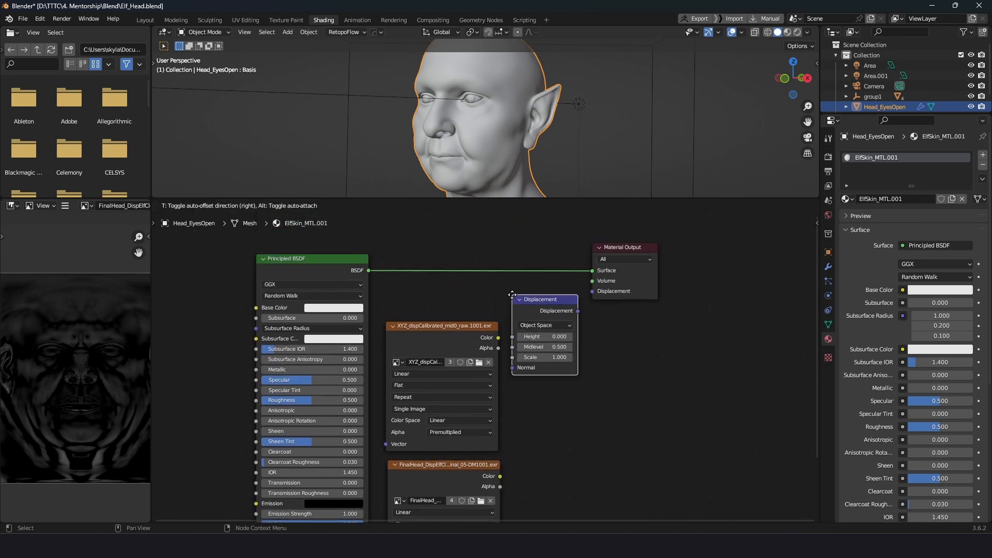
pyautogui.click(512, 292)
pyautogui.moveTo(575, 306); pyautogui.dragTo(594, 296)
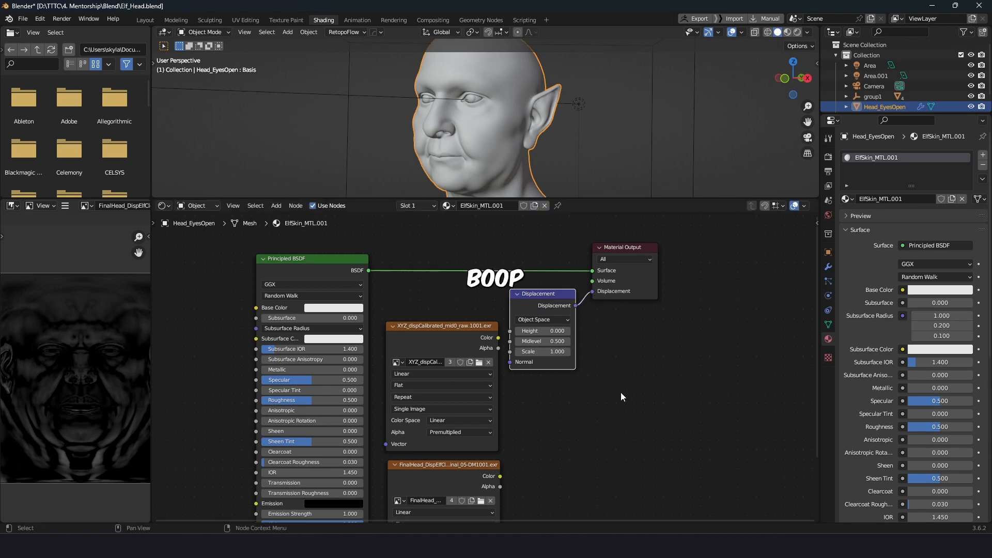
# Set the Displacement node's Midlevel to 0 and select the XYZ_dispCalibrated texture node to view its image.
pyautogui.click(543, 341)
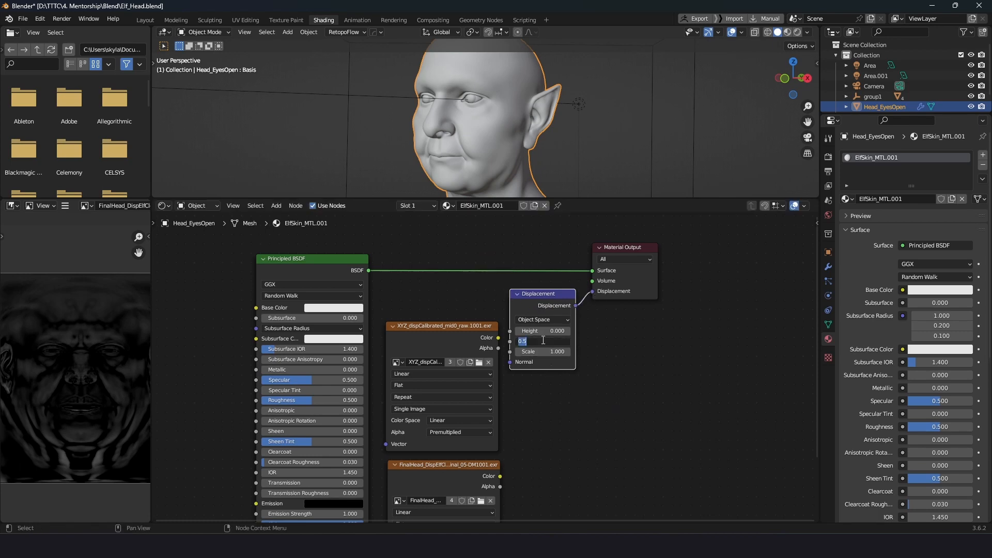
pyautogui.write('0')
pyautogui.press('Return')
pyautogui.click(426, 346)
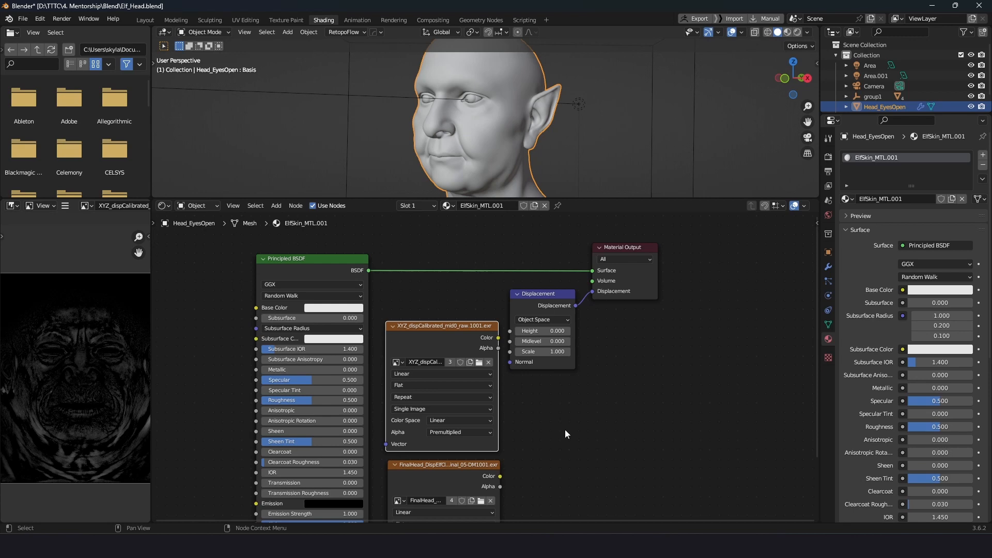
# Add a Math node set to Add and place it beyond the Material Output node.
pyautogui.hotkey('shift', 'a')
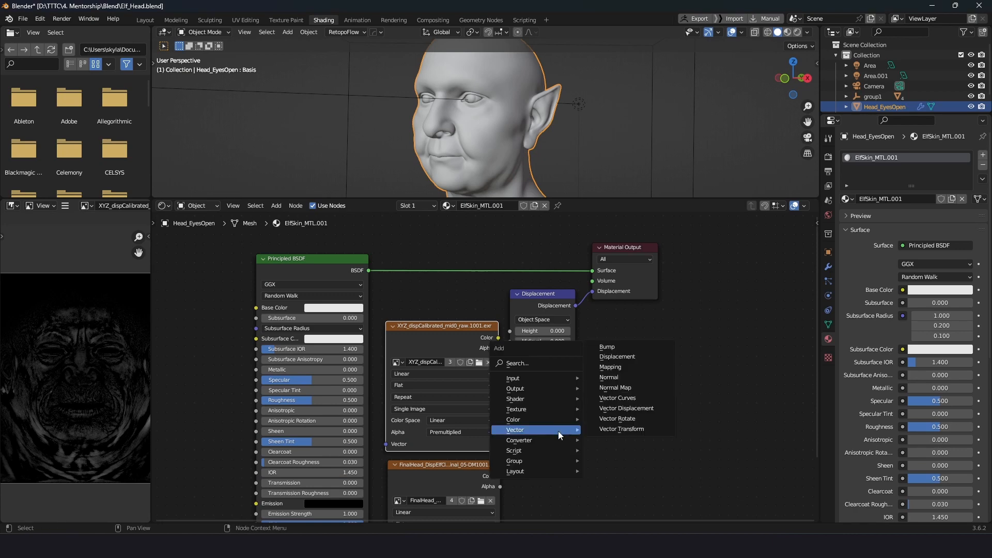
pyautogui.moveTo(566, 440)
pyautogui.click(615, 382)
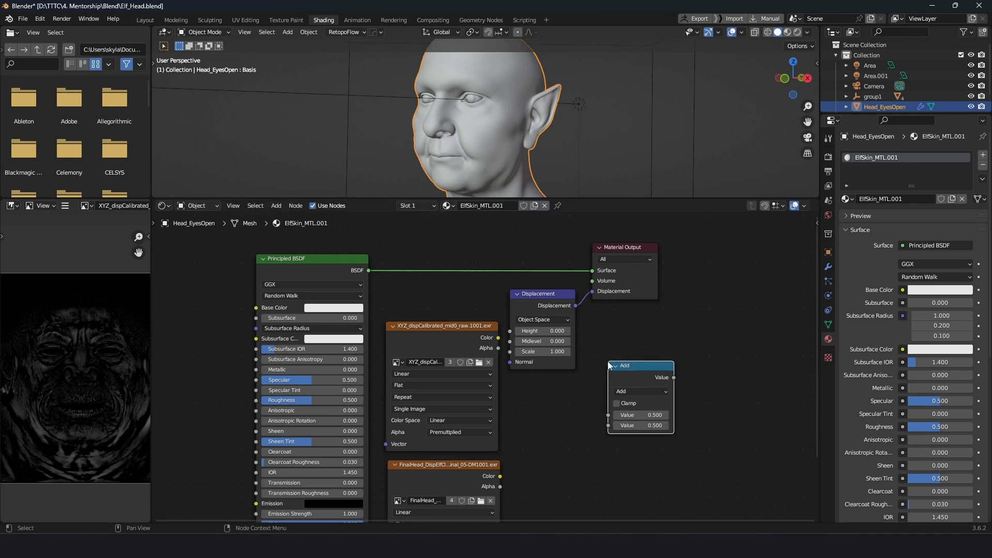
pyautogui.moveTo(609, 366); pyautogui.dragTo(691, 273)
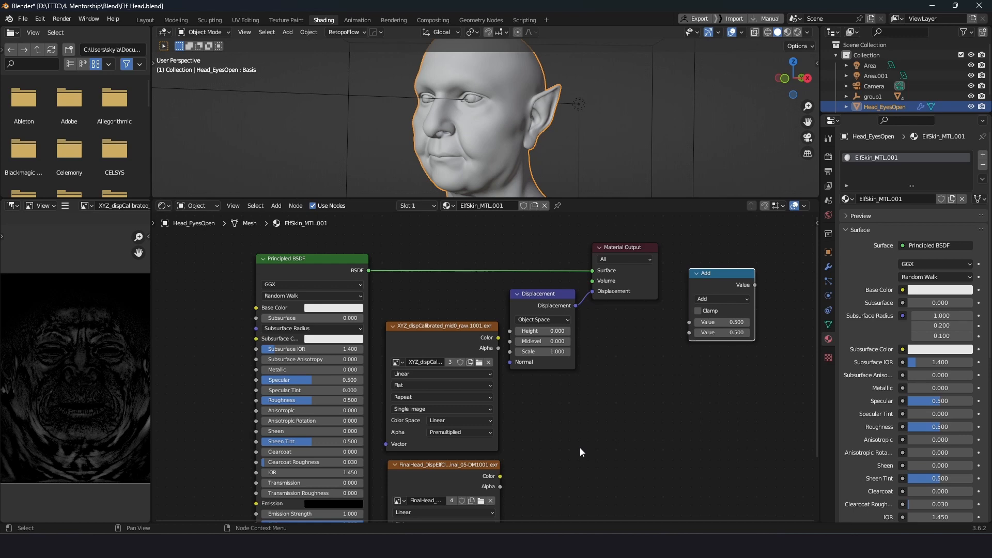
# Add a Mix Color node beneath the Material Output and set its blending mode to Overlay.
pyautogui.hotkey('shift', 'a')
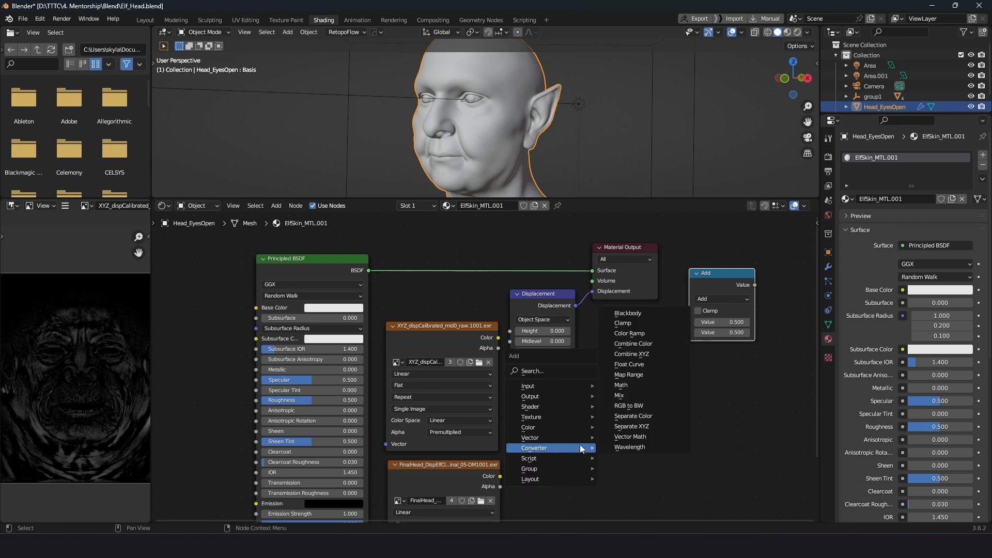
pyautogui.moveTo(578, 425)
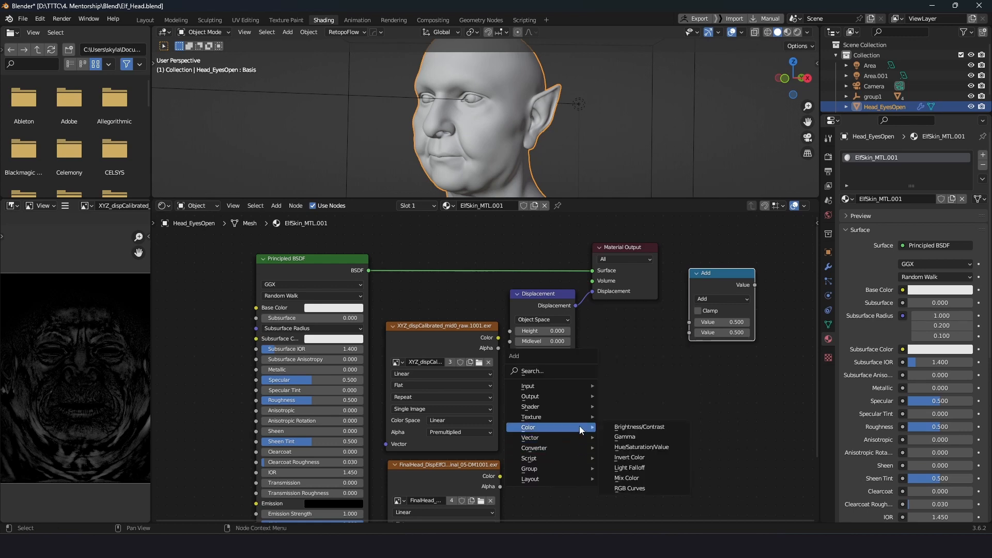
pyautogui.click(643, 478)
pyautogui.click(591, 346)
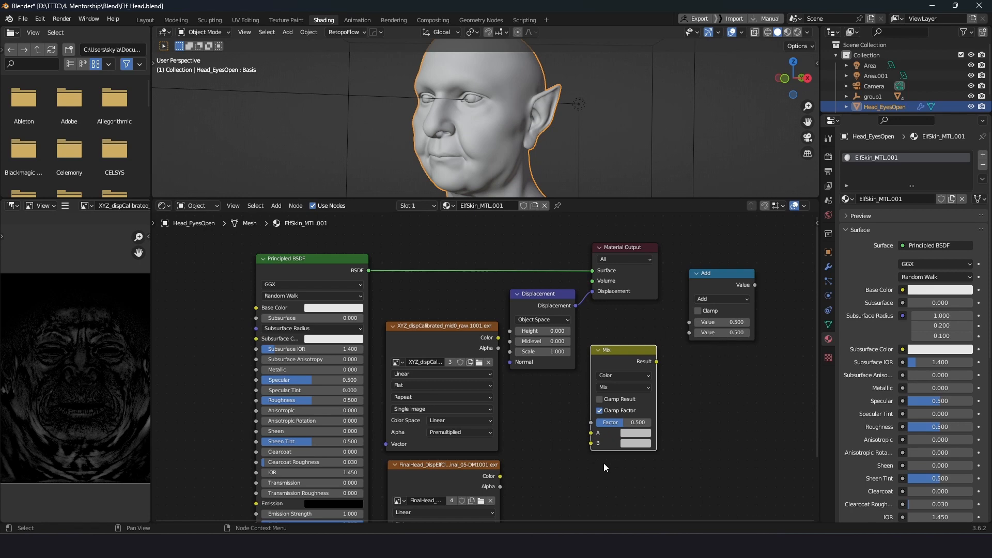
pyautogui.click(610, 373)
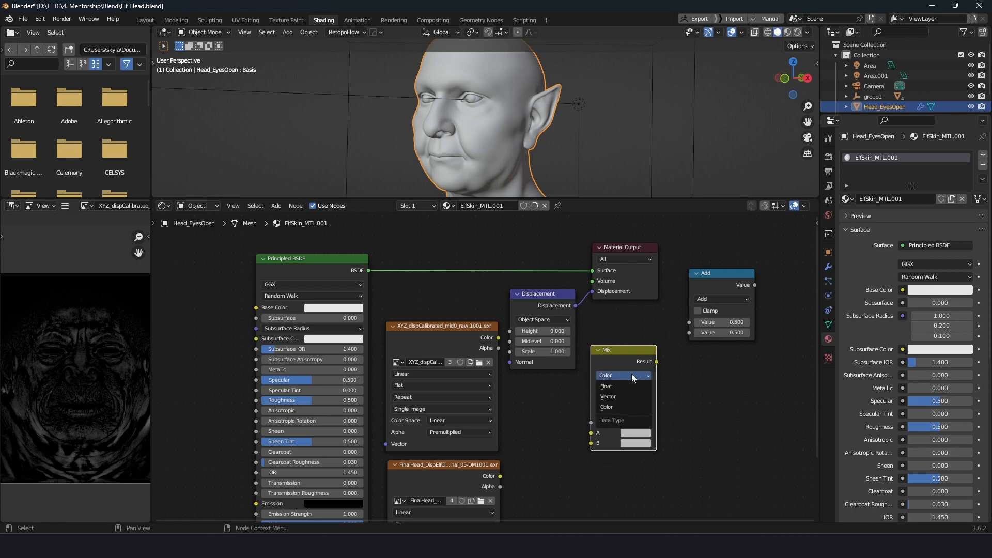
pyautogui.click(631, 374)
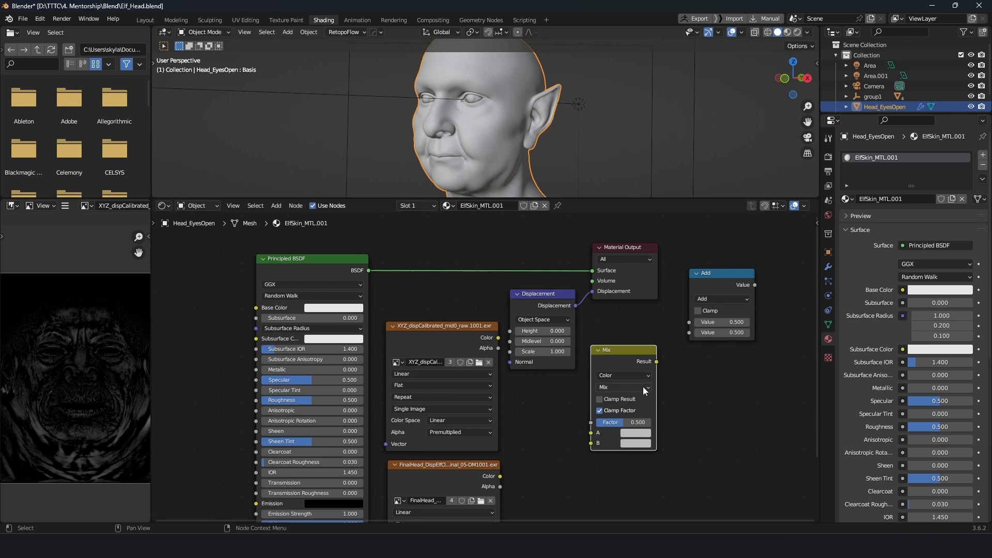
pyautogui.click(643, 386)
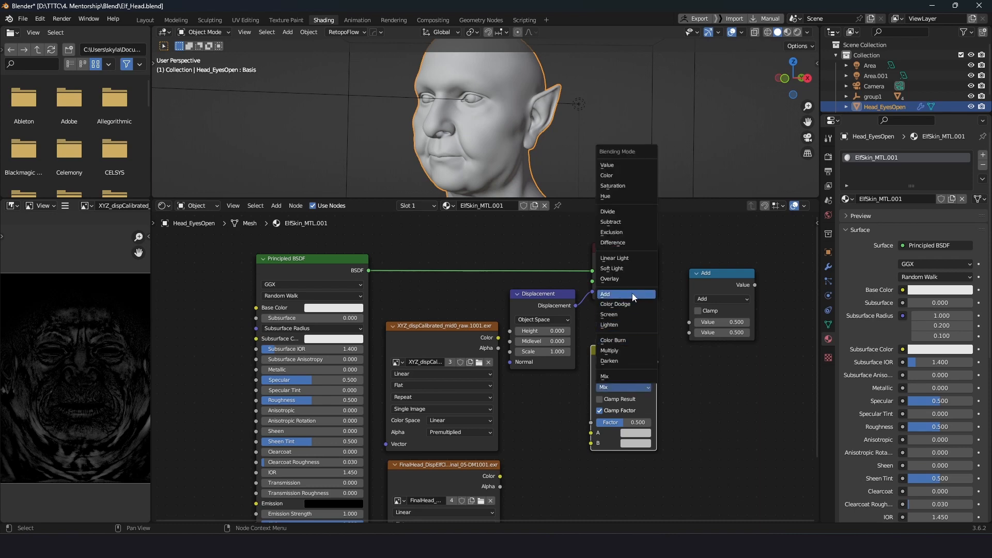
pyautogui.click(628, 280)
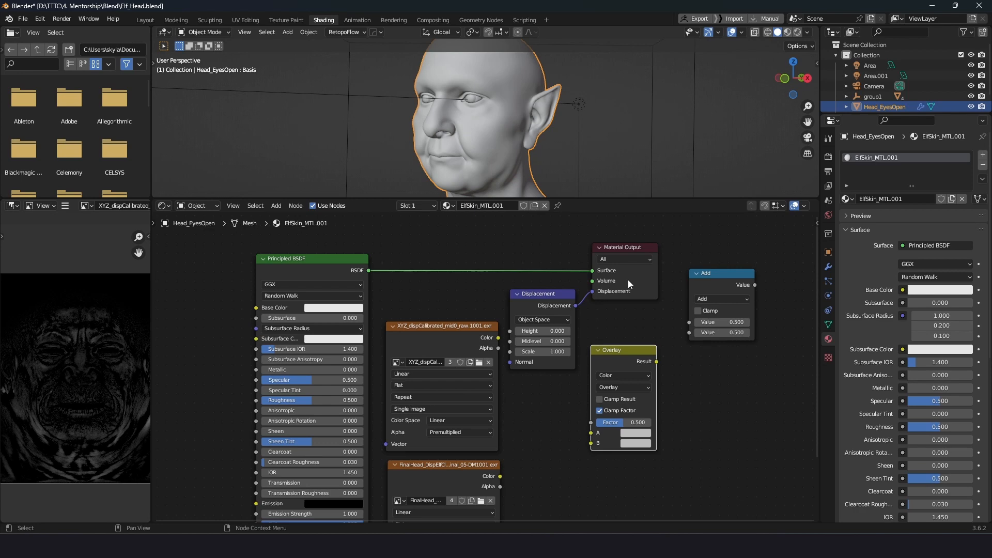
# Connect the XYZ_dispCalibrated colour to the Overlay node's A and the FinalHead displacement colour to B, and place Overlay before the Displacement node.
pyautogui.moveTo(499, 338); pyautogui.dragTo(591, 432)
pyautogui.moveTo(501, 476); pyautogui.dragTo(591, 443)
pyautogui.moveTo(615, 352); pyautogui.dragTo(549, 382)
pyautogui.moveTo(543, 295); pyautogui.dragTo(643, 373)
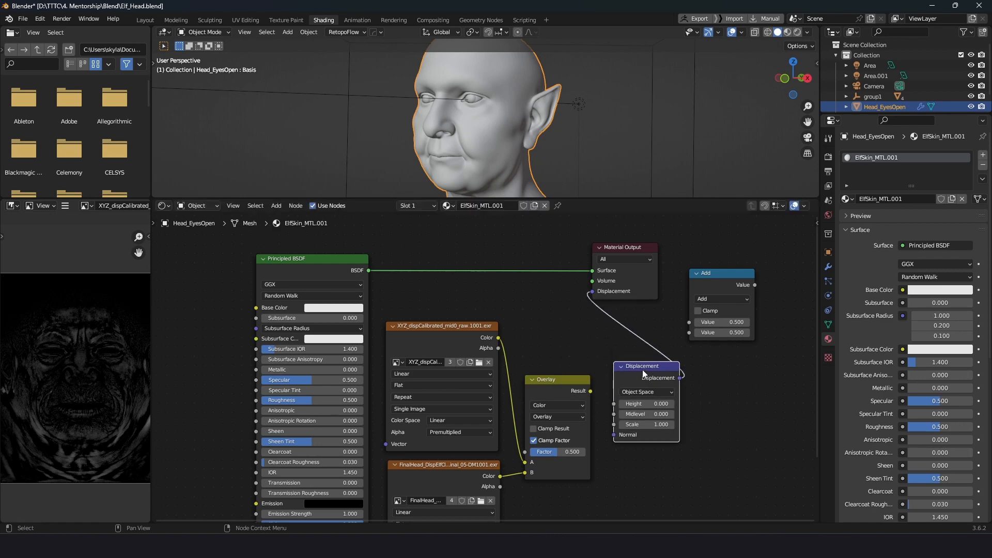
# Connect the Overlay result to the Displacement node's Height and set the material's surface displacement method to Displacement Only.
pyautogui.moveTo(590, 391); pyautogui.dragTo(613, 404)
pyautogui.moveTo(652, 367); pyautogui.dragTo(641, 367)
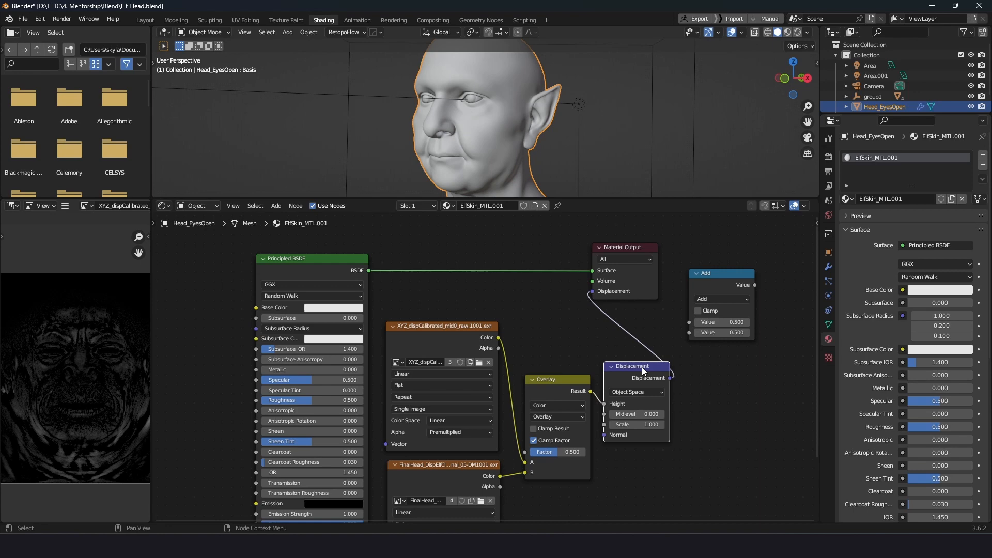
pyautogui.scroll(-10, 842, 423)
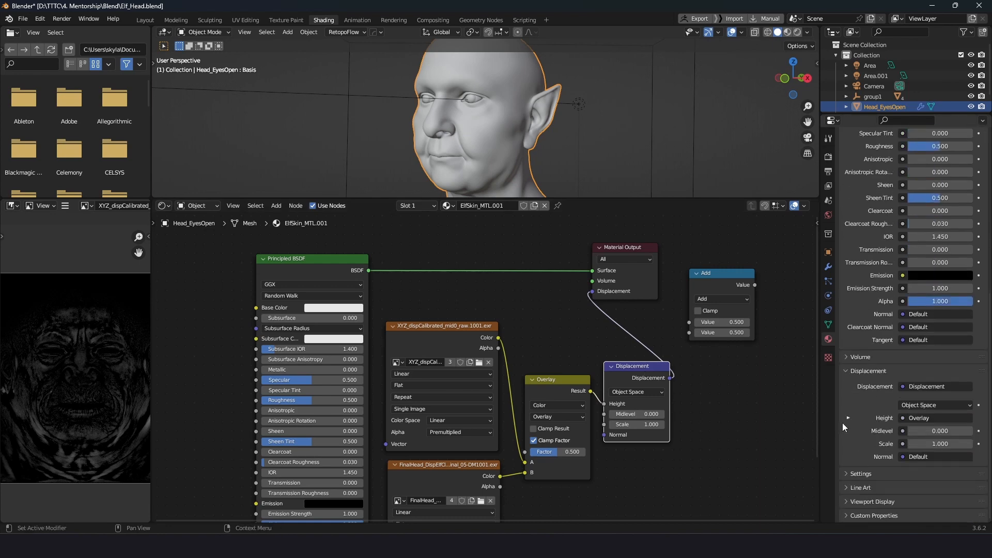
pyautogui.click(851, 474)
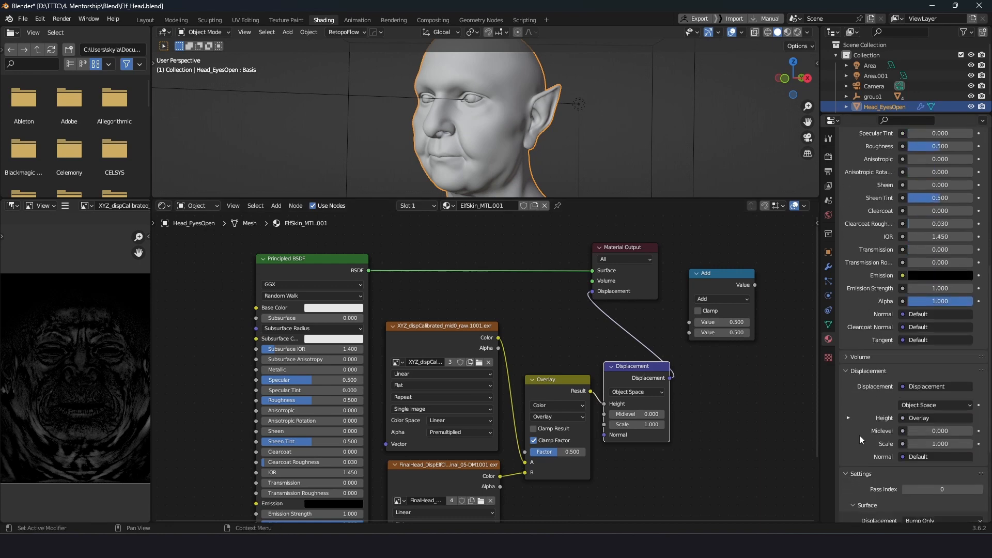
pyautogui.scroll(-5, 860, 435)
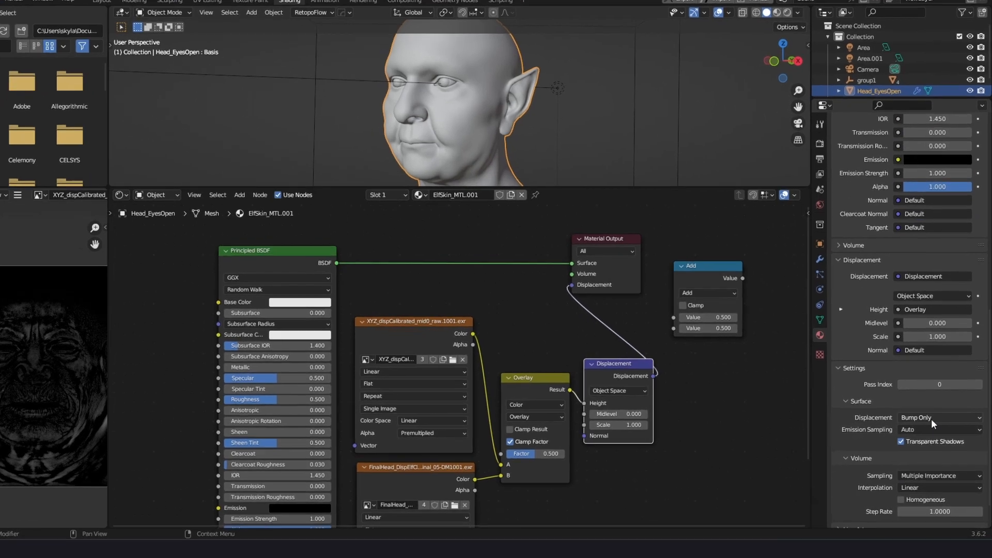
pyautogui.click(934, 419)
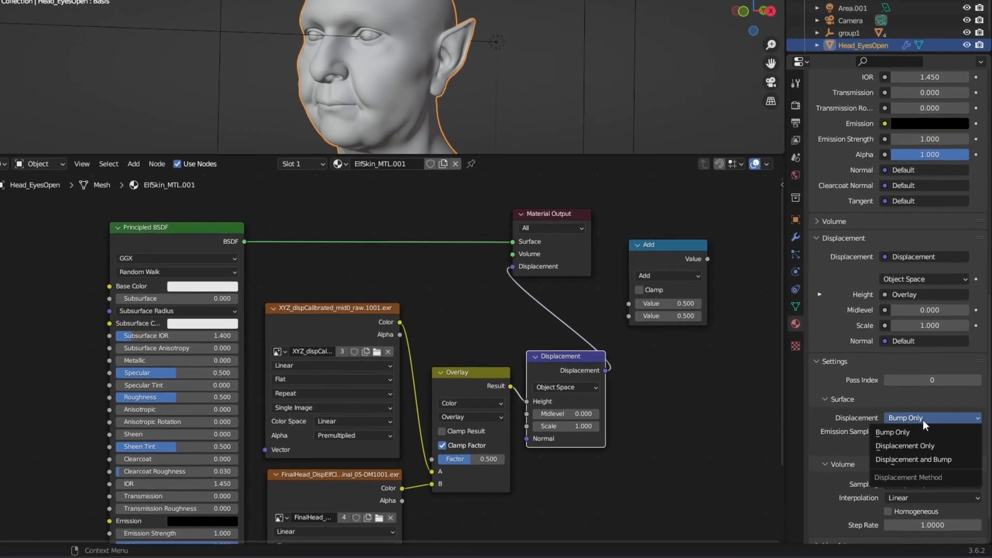
pyautogui.click(920, 446)
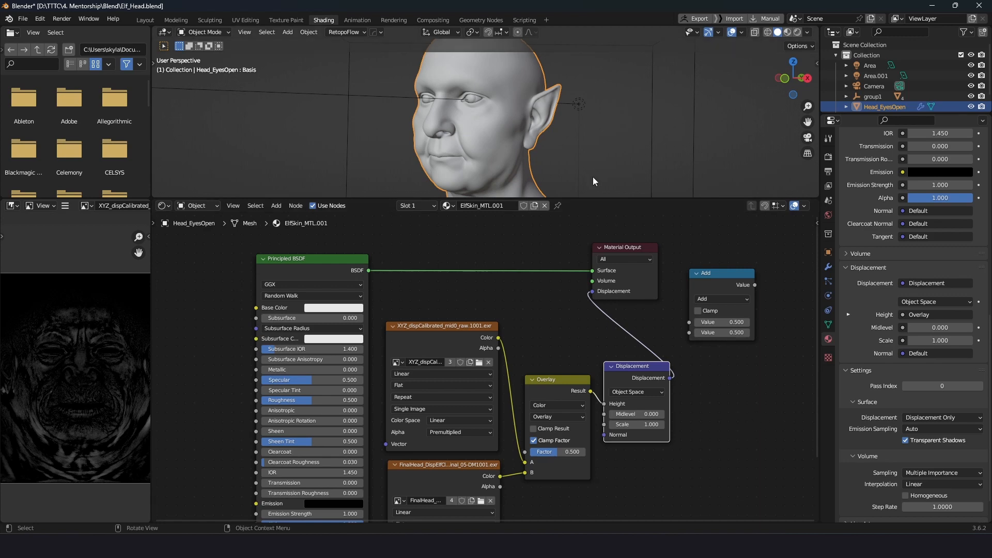
# Render the head to check the material displacement, and close the render.
pyautogui.press('F12')
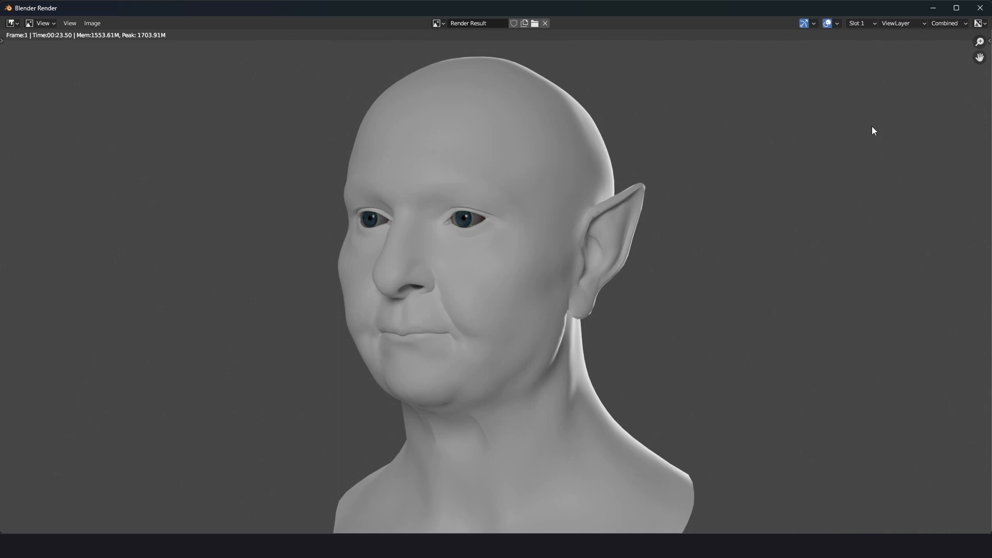
pyautogui.click(981, 7)
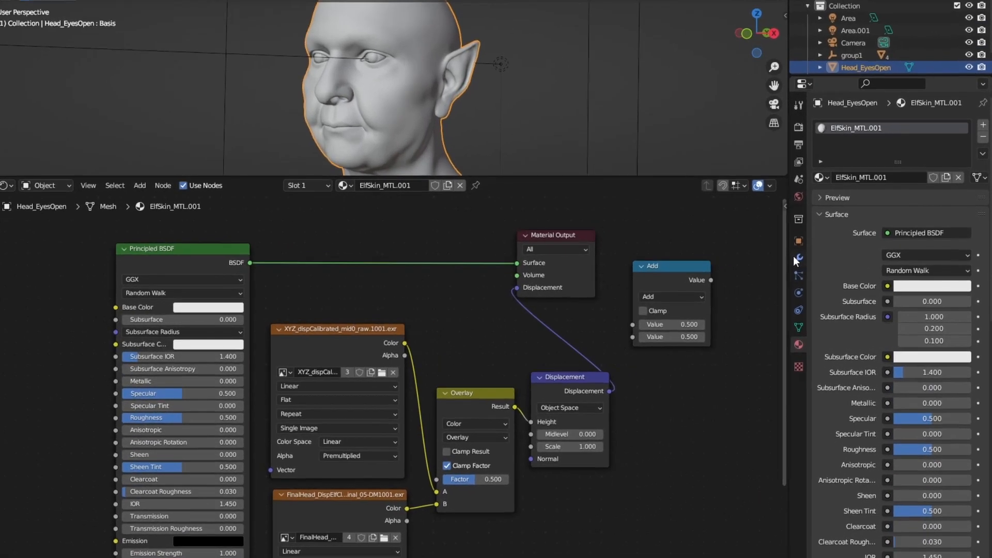
# Add a Subdivision Surface modifier to the head with Render level 3 and Viewport level 0.
pyautogui.click(827, 266)
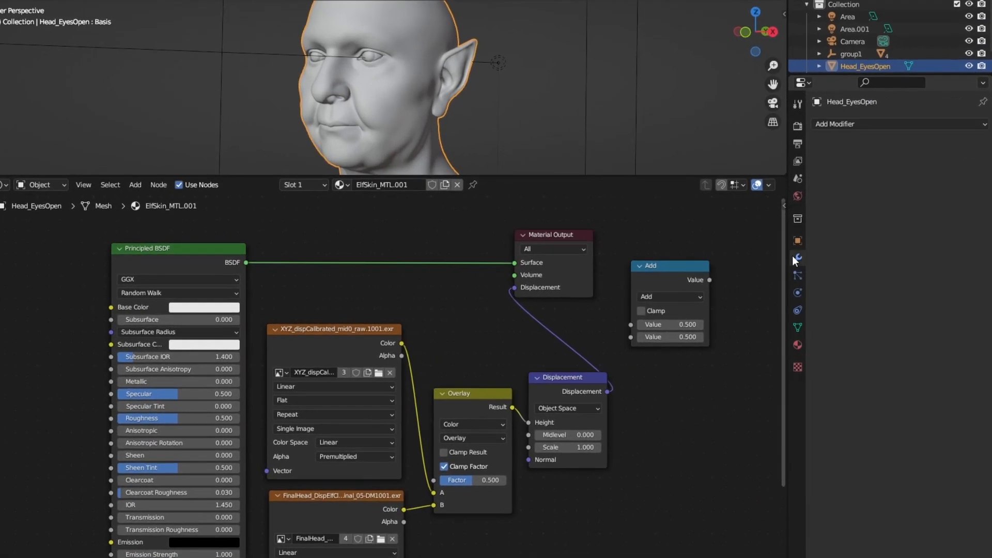
pyautogui.click(870, 125)
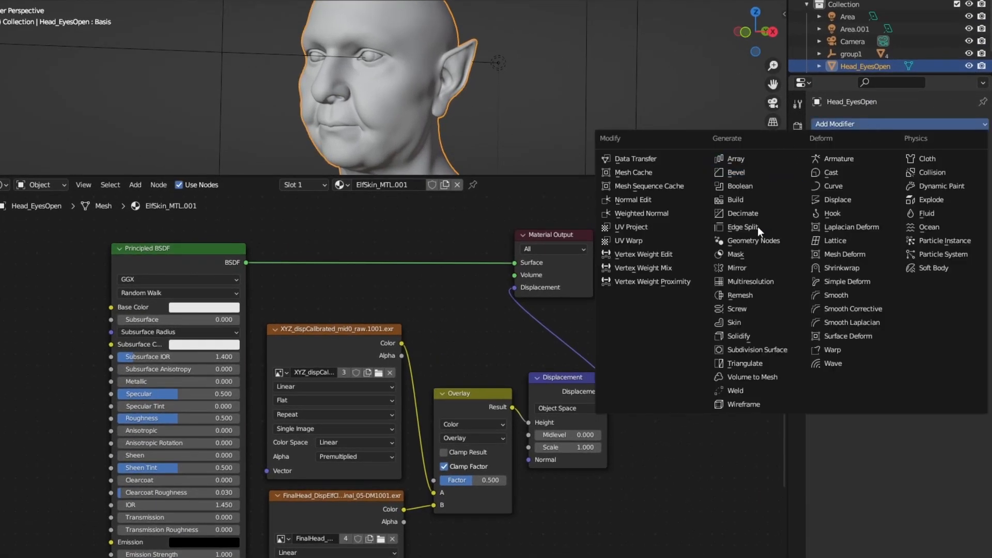
pyautogui.click(783, 351)
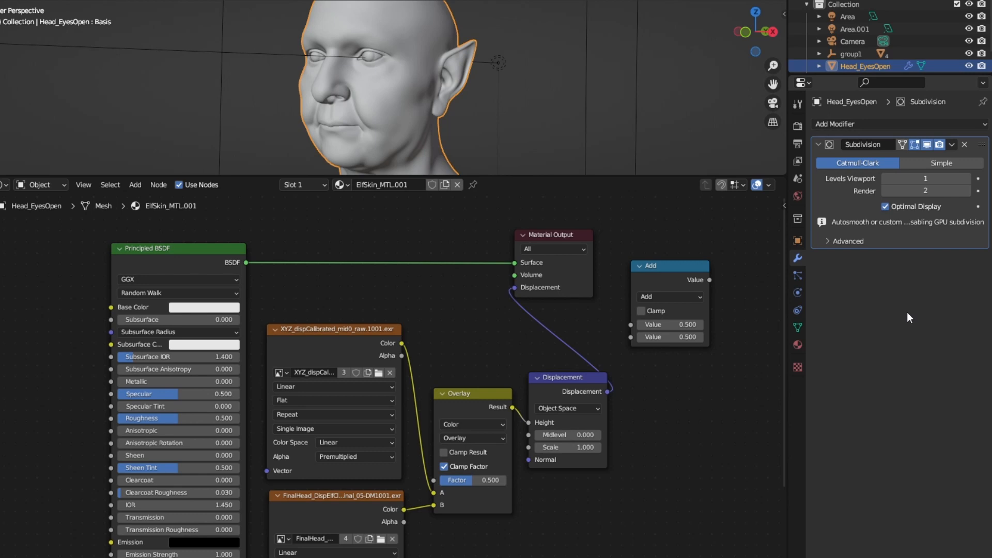
pyautogui.click(966, 191)
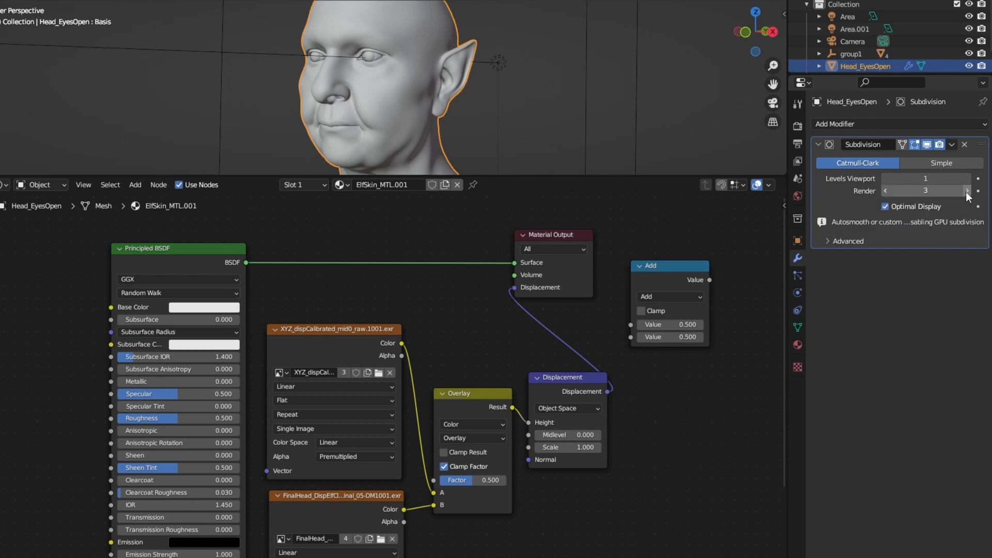
pyautogui.click(886, 179)
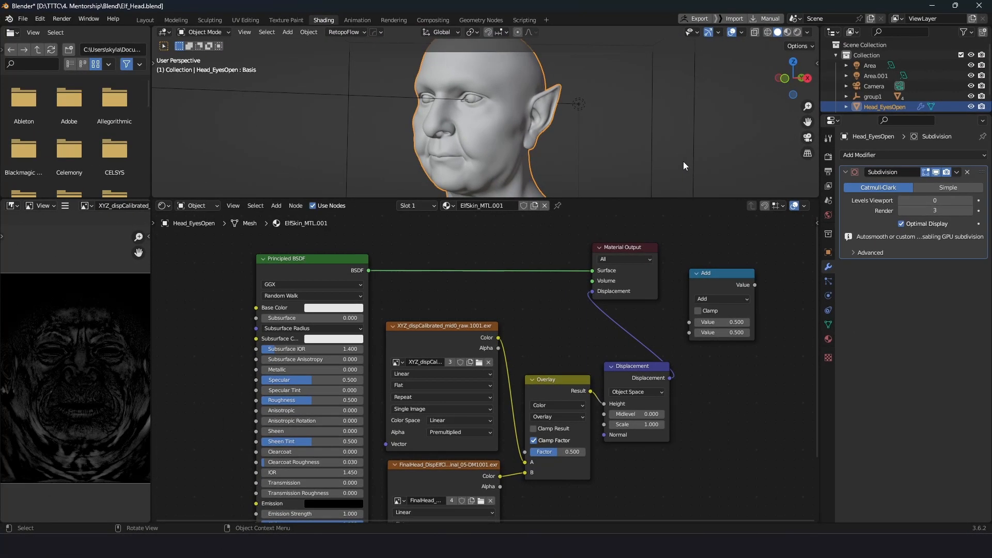
# Render the subdivided head, examine the displaced skin detail on the face up close, and close the render.
pyautogui.press('F12')
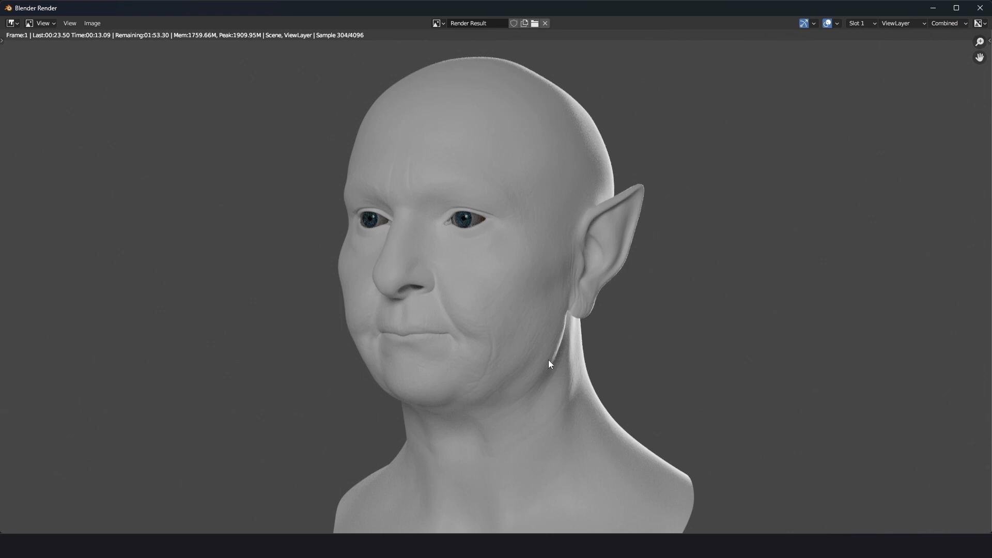
pyautogui.scroll(4, 483, 321)
pyautogui.scroll(-2, 484, 321)
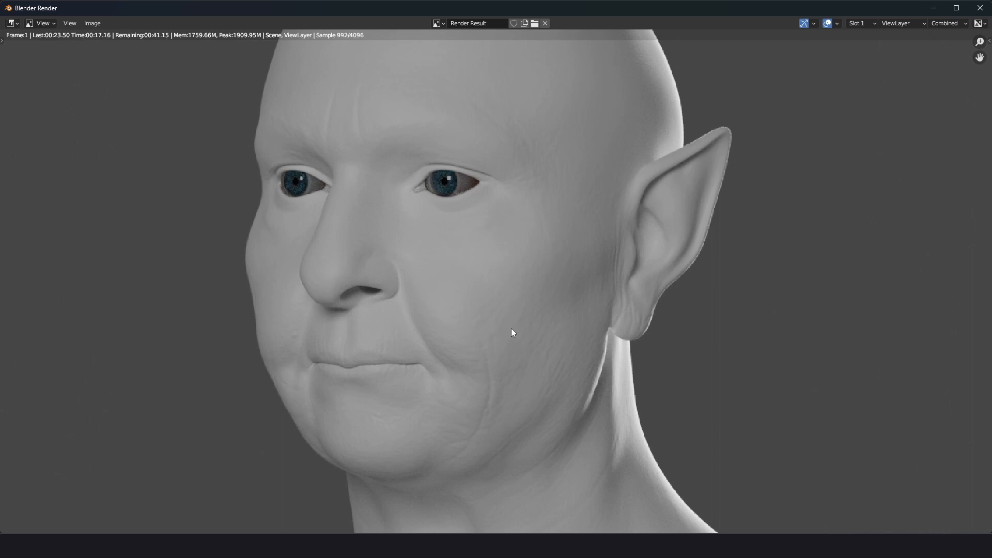
pyautogui.scroll(-2, 511, 329)
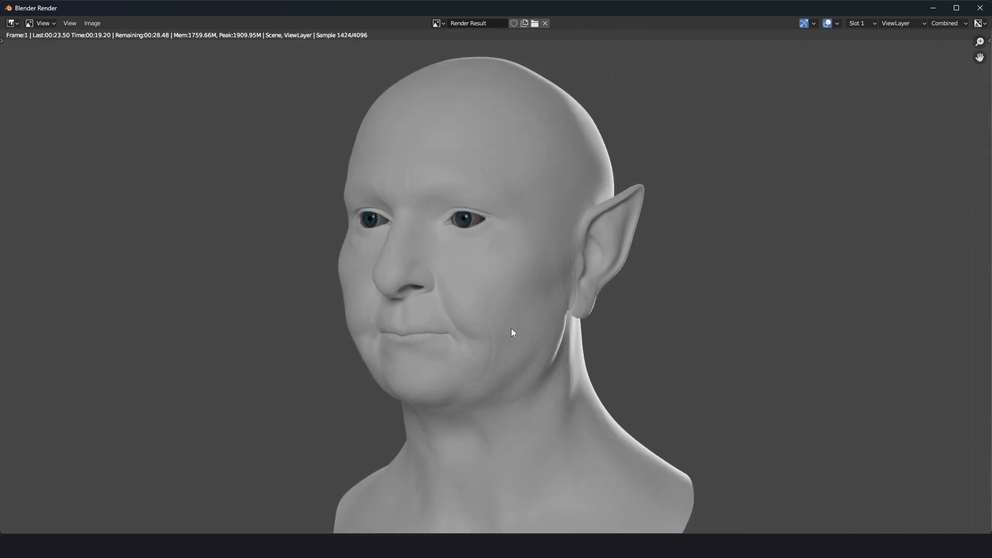
pyautogui.click(980, 7)
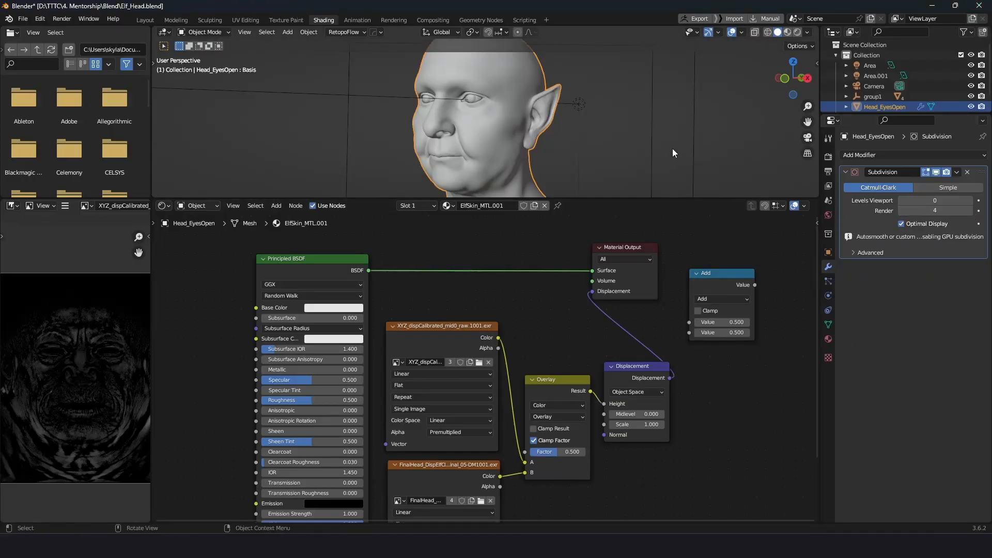
# Render the head at subdivision render level 4 and examine the fine wrinkles on the cheeks, mouth and forehead.
pyautogui.press('F12')
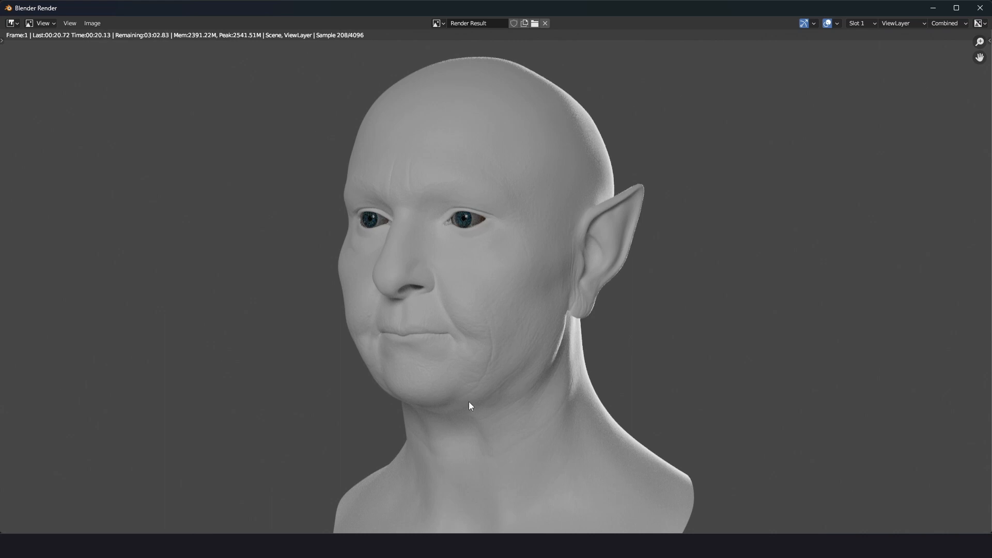
pyautogui.scroll(3, 423, 392)
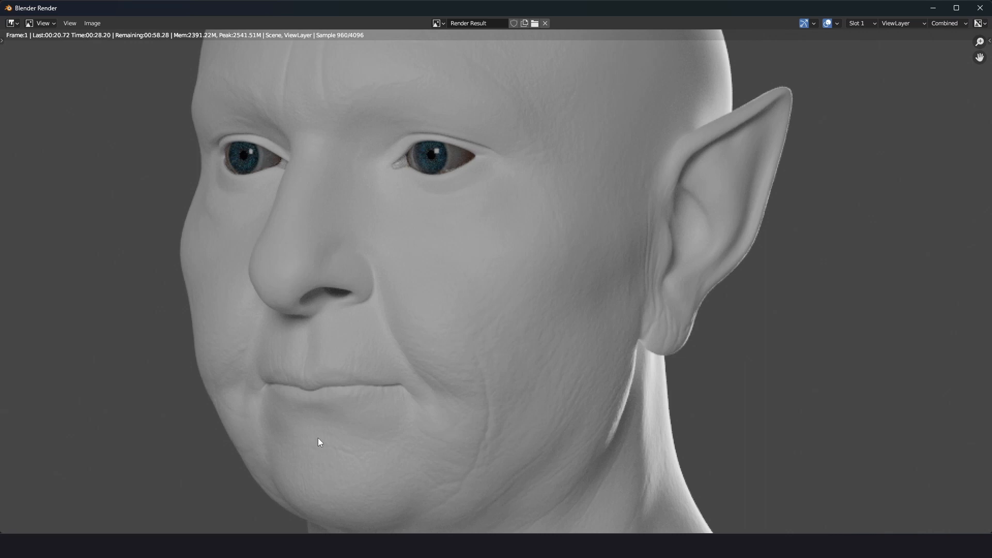
pyautogui.scroll(-2, 321, 439)
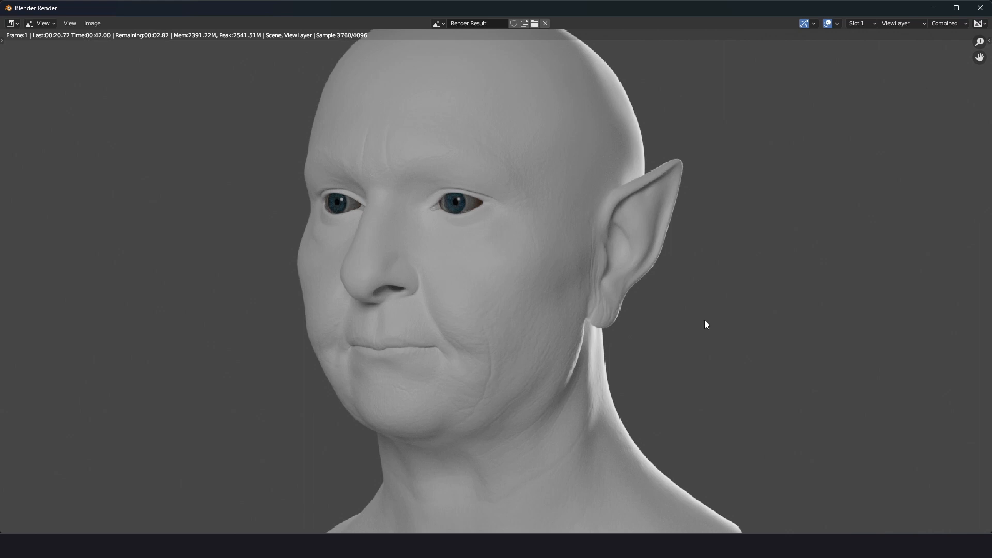
pyautogui.scroll(-1, 662, 269)
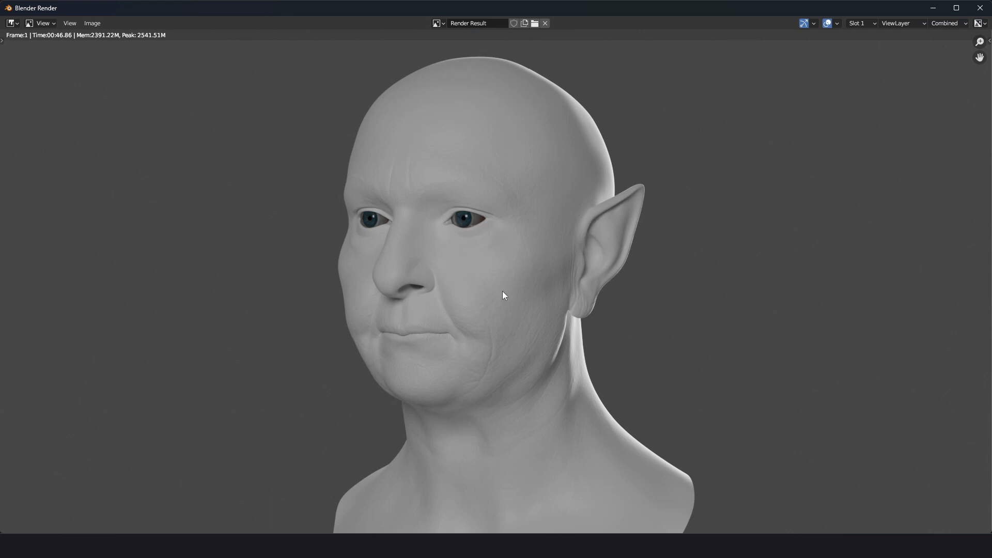
pyautogui.scroll(2, 468, 294)
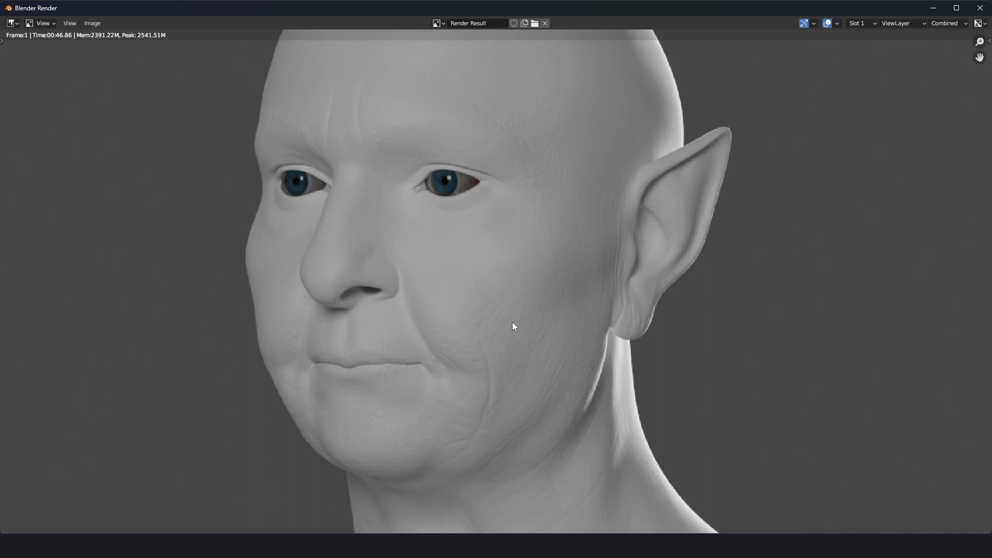
pyautogui.scroll(-1, 512, 322)
pyautogui.scroll(-1, 513, 322)
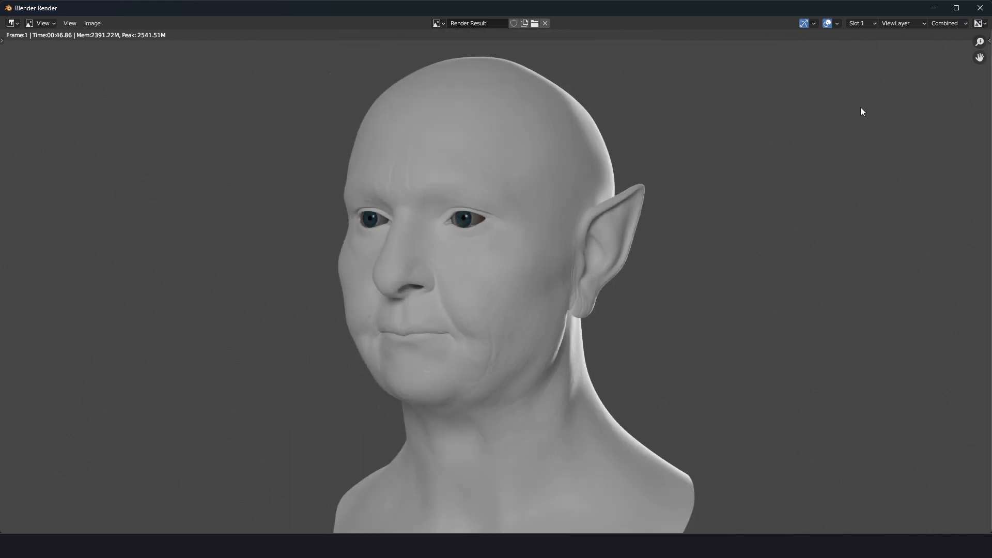
pyautogui.press('Escape')
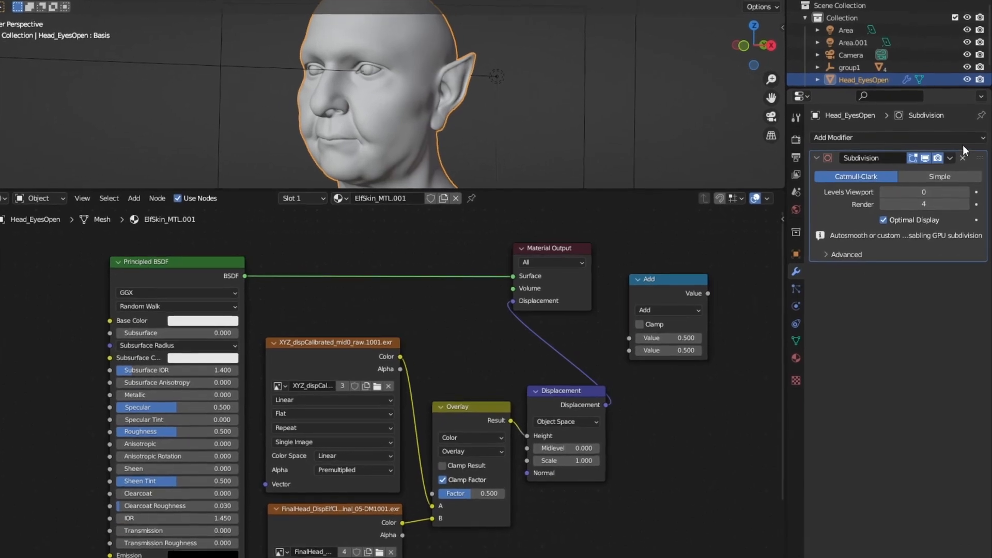
# Add a Displace modifier to the head, move it above Subdivision, and set its Midlevel to 0.
pyautogui.click(897, 135)
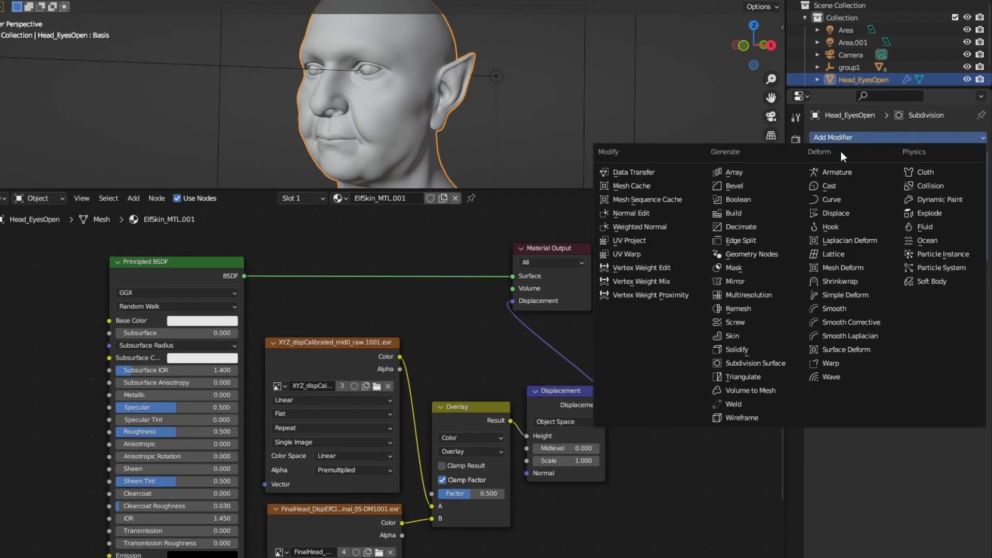
pyautogui.click(827, 214)
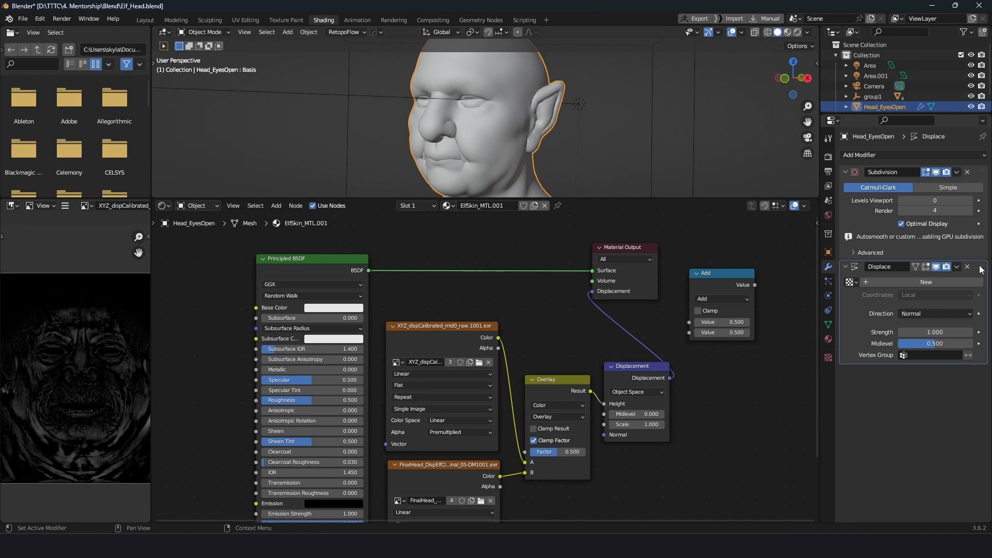
pyautogui.moveTo(981, 269); pyautogui.dragTo(981, 175)
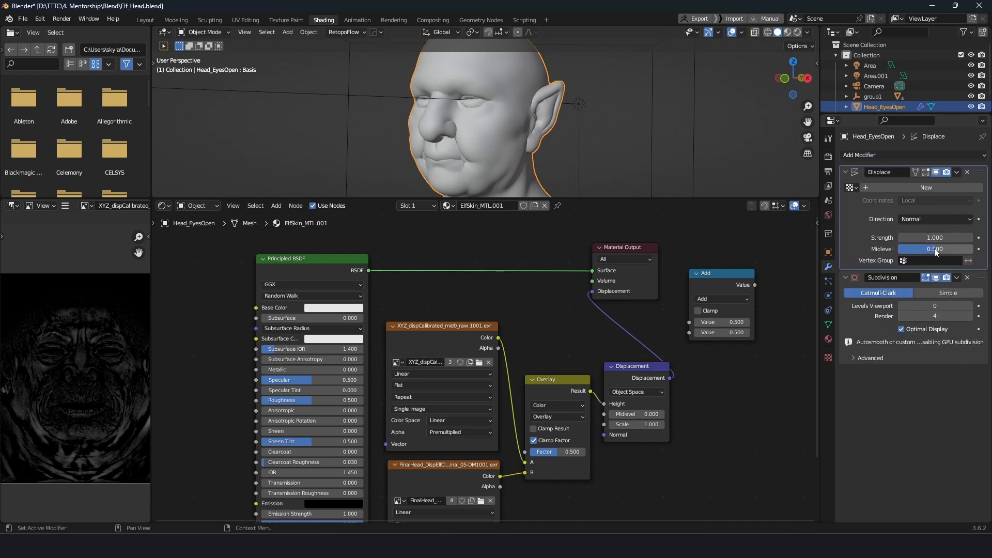
pyautogui.moveTo(934, 248); pyautogui.dragTo(902, 249)
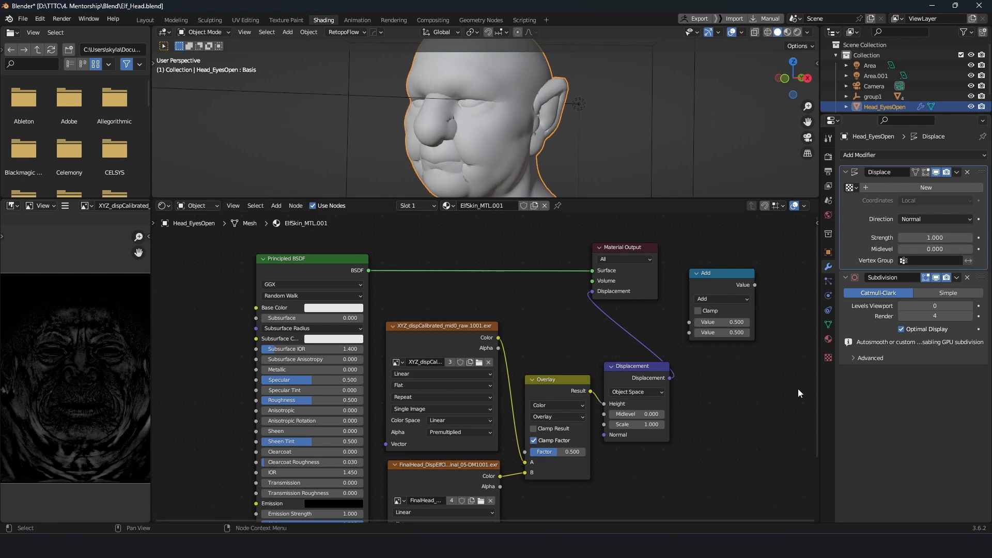
# Create a texture named Displacement_Lrg_Tex for the Displace modifier, assign the FinalHead displacement EXR as its image, and return to the modifier settings.
pyautogui.click(829, 358)
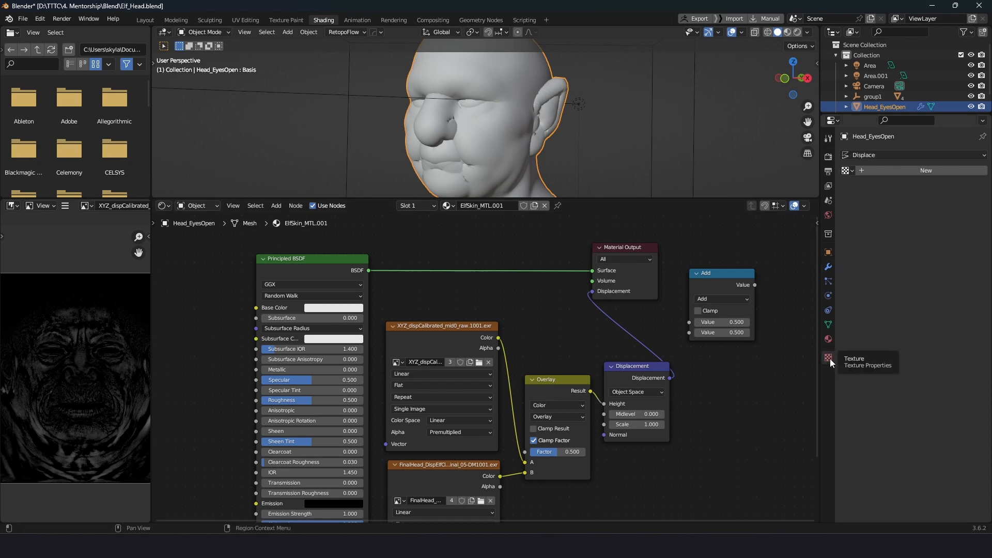
pyautogui.click(885, 171)
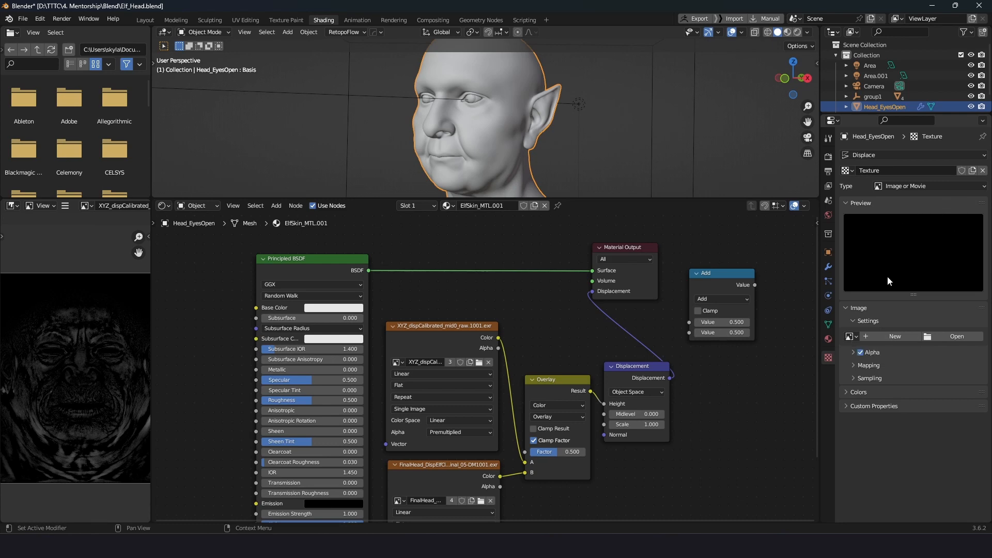
pyautogui.click(890, 170)
pyautogui.write('Displacement_Lrg_Tex')
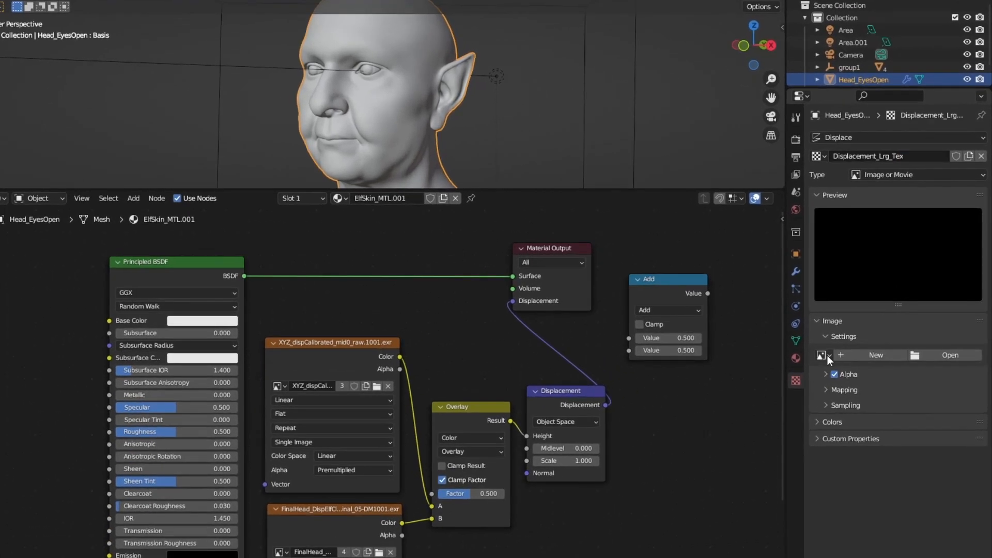
pyautogui.click(850, 336)
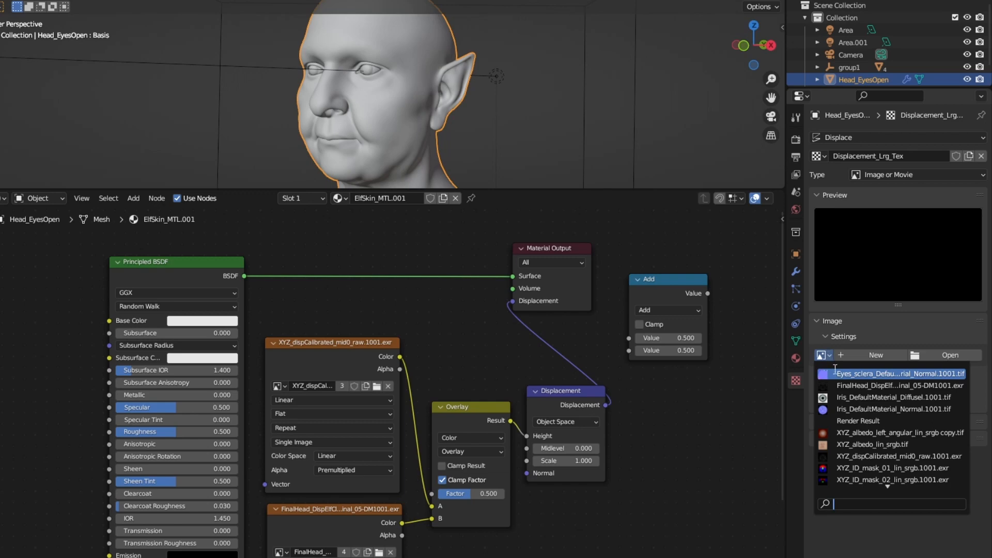
pyautogui.click(905, 386)
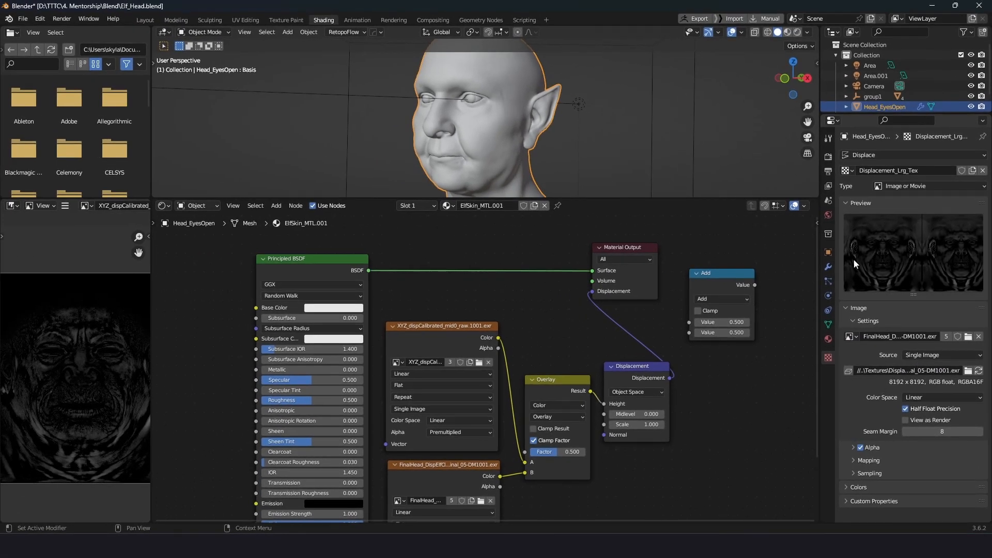
pyautogui.click(828, 267)
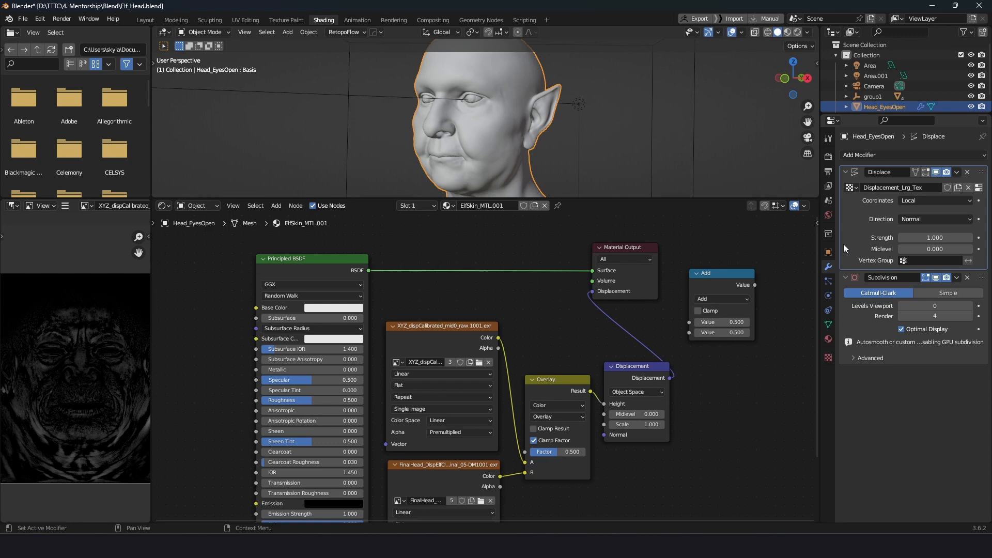
pyautogui.scroll(-1, 534, 430)
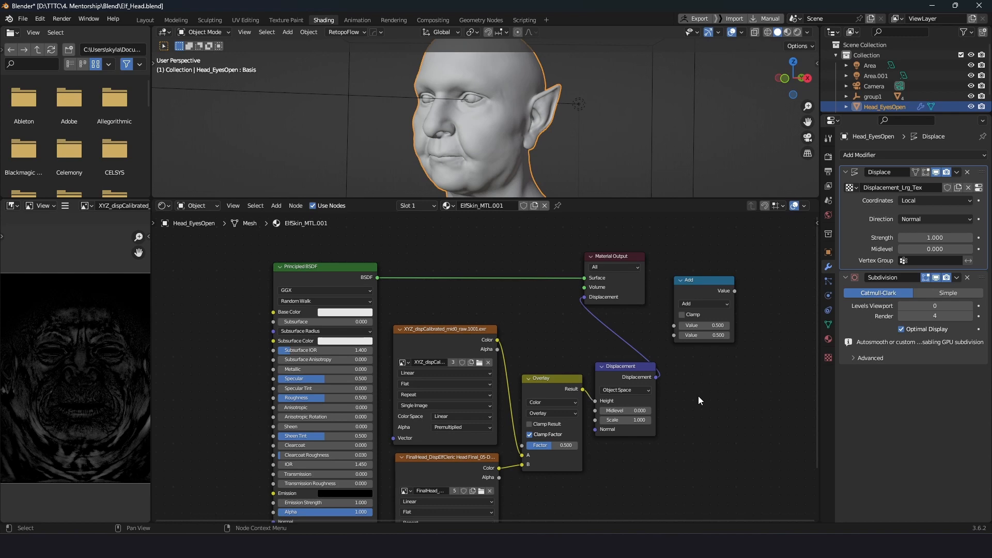
# Check the surface displacement method in the skin material's settings and return to the modifier settings.
pyautogui.click(828, 339)
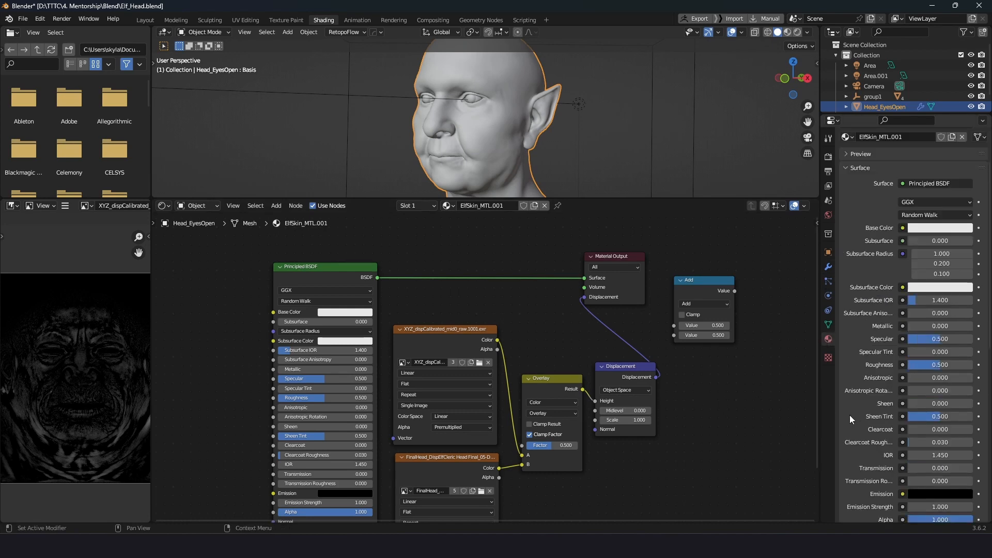
pyautogui.scroll(-10, 849, 415)
pyautogui.click(944, 470)
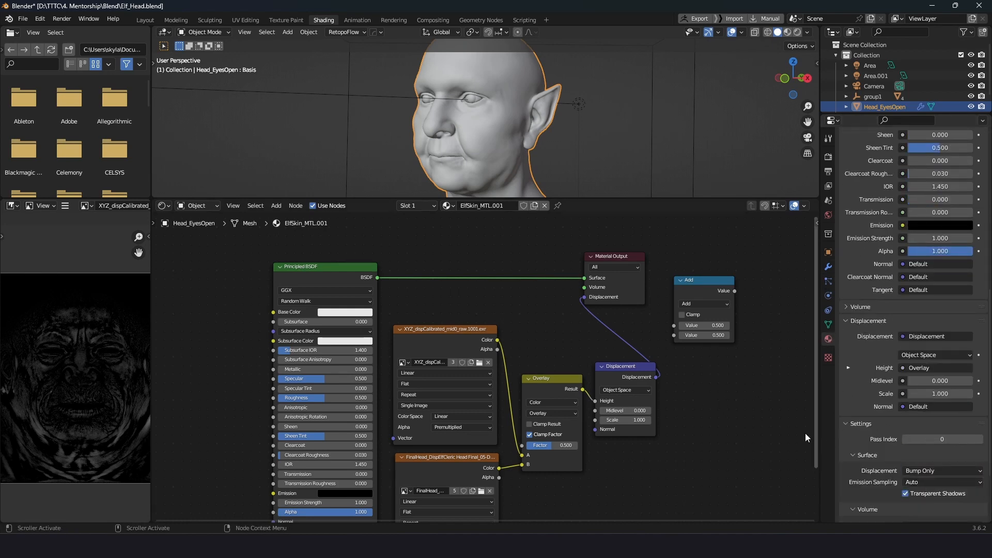
pyautogui.click(829, 267)
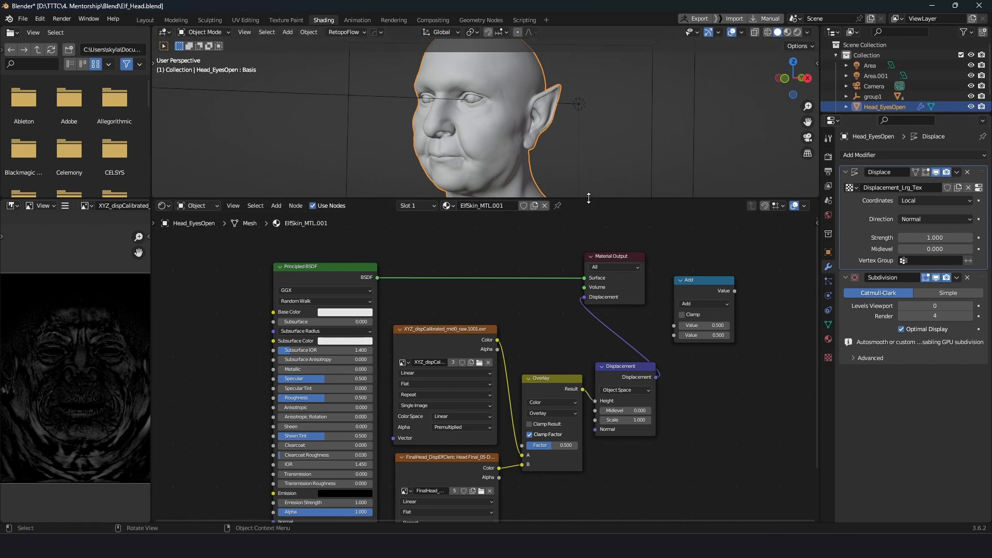
# Raise the Subdivision modifier's viewport level to 3.
pyautogui.click(969, 307)
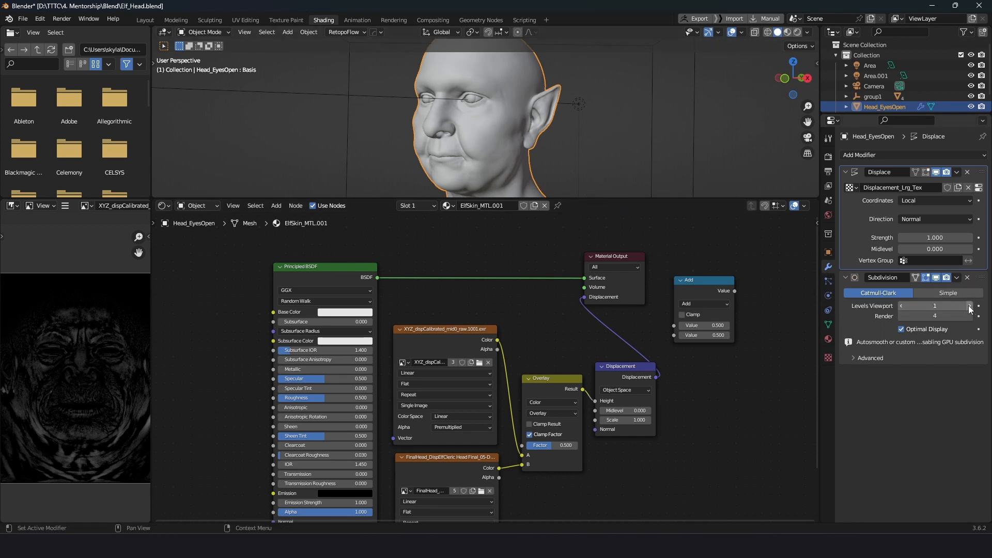
pyautogui.click(969, 307)
pyautogui.click(969, 307)
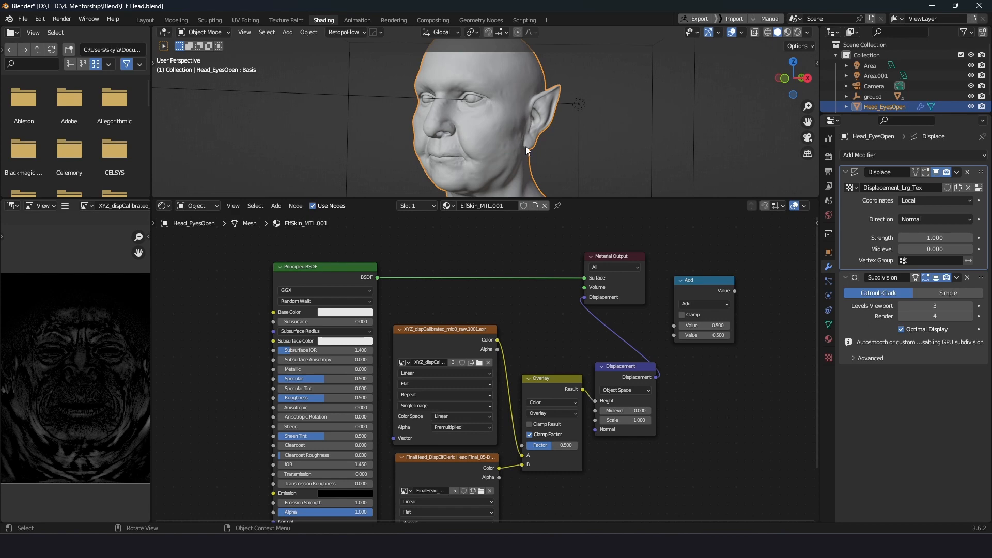
# Lower the Displace modifier's Strength to 0.2.
pyautogui.click(901, 238)
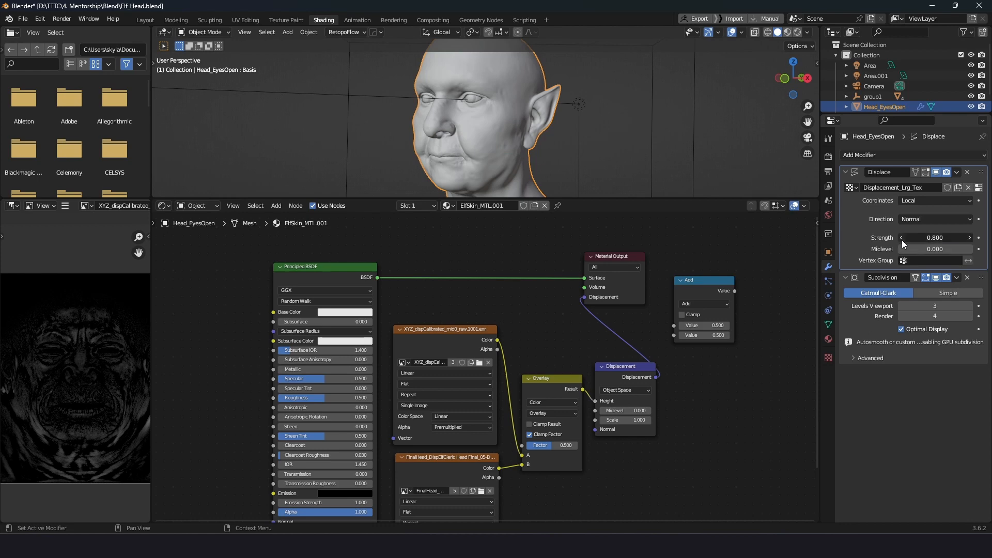
pyautogui.click(901, 238)
pyautogui.click(901, 237)
pyautogui.click(901, 238)
pyautogui.click(901, 238)
pyautogui.click(901, 237)
# Set the Displace modifier's coordinates to UV with the DiffuseUV map, direction to Normal and strength to 2.5, and render the head.
pyautogui.click(926, 219)
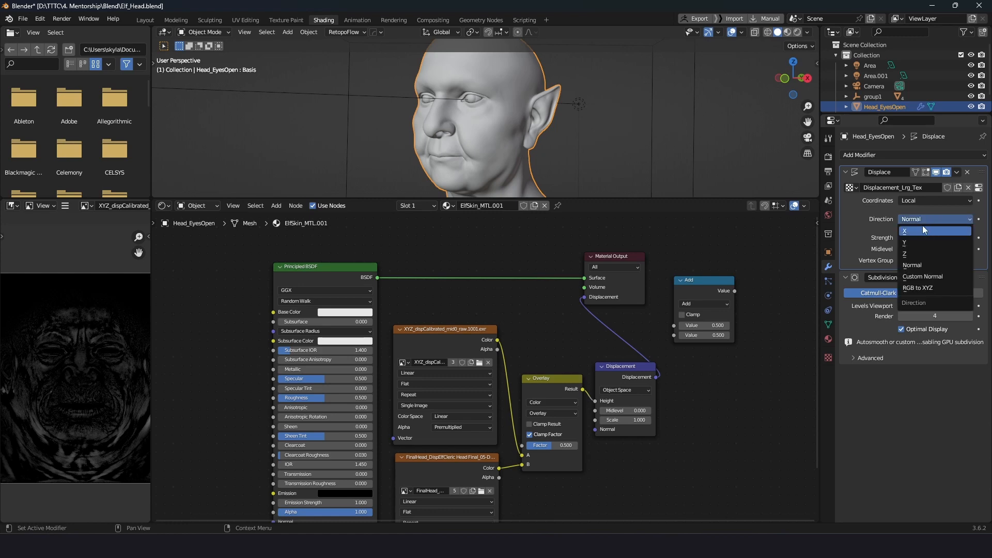
pyautogui.click(923, 228)
pyautogui.click(919, 199)
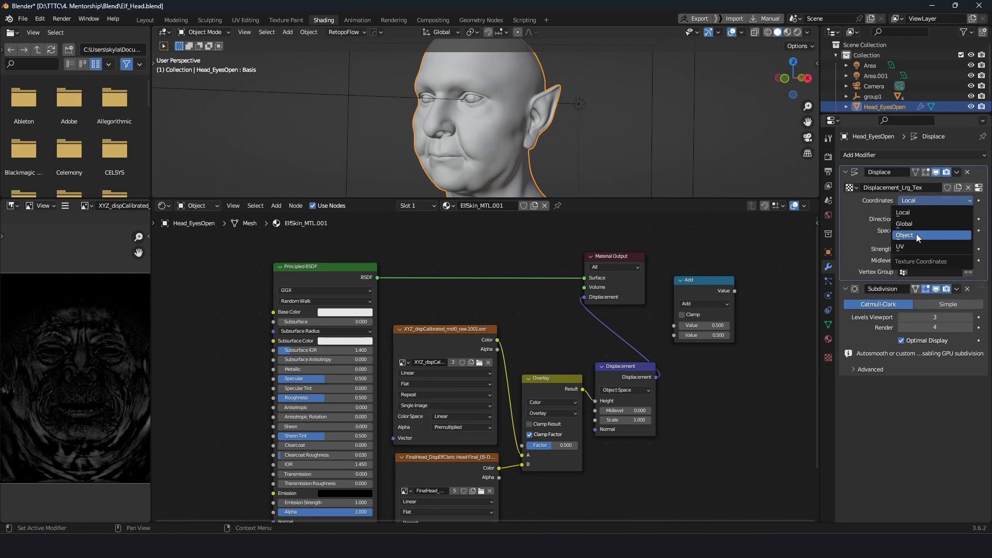
pyautogui.click(911, 248)
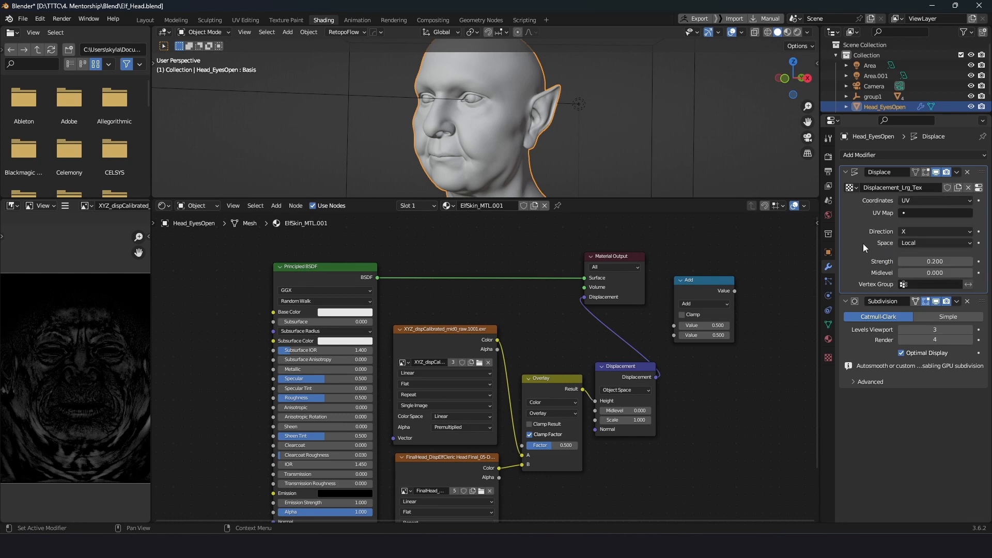
pyautogui.click(914, 213)
pyautogui.click(892, 229)
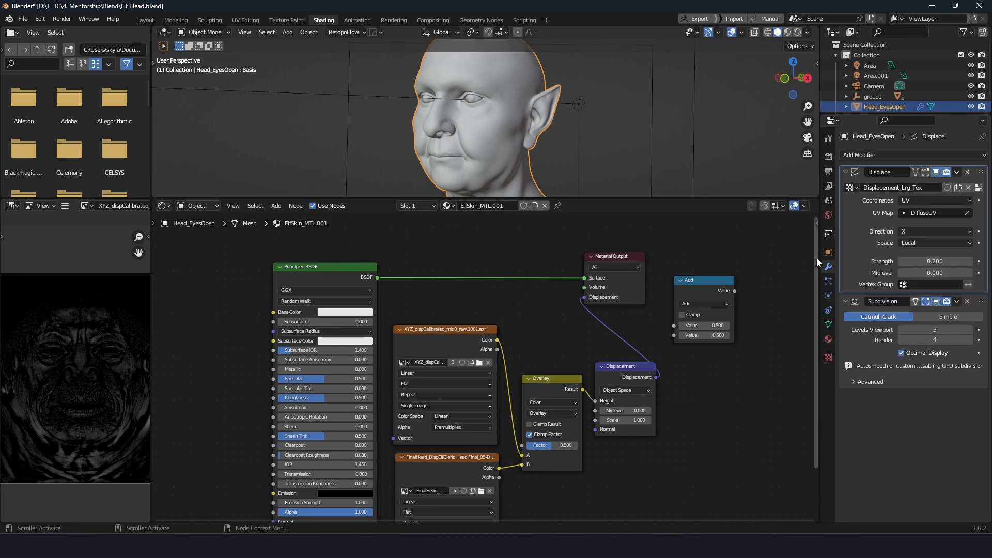
pyautogui.click(946, 231)
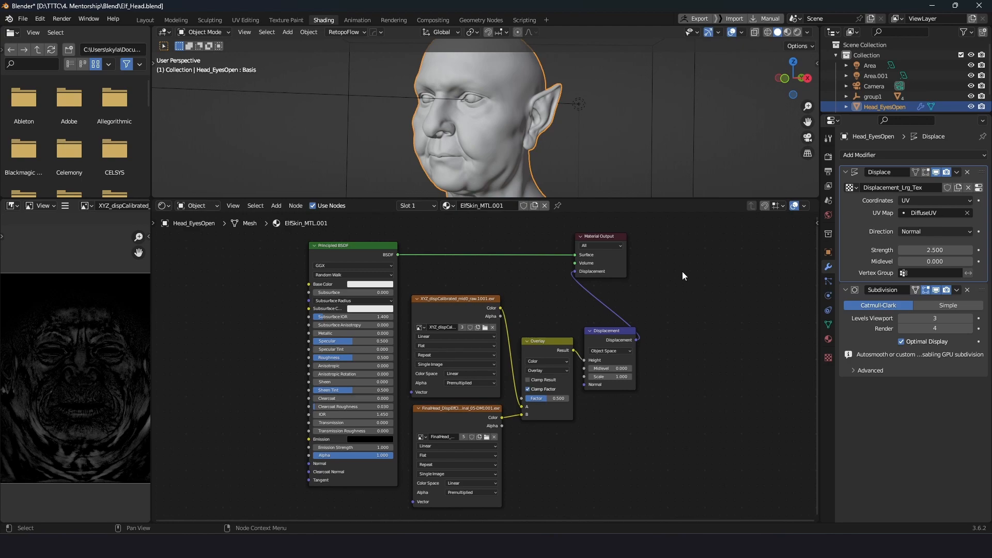
pyautogui.press('F12')
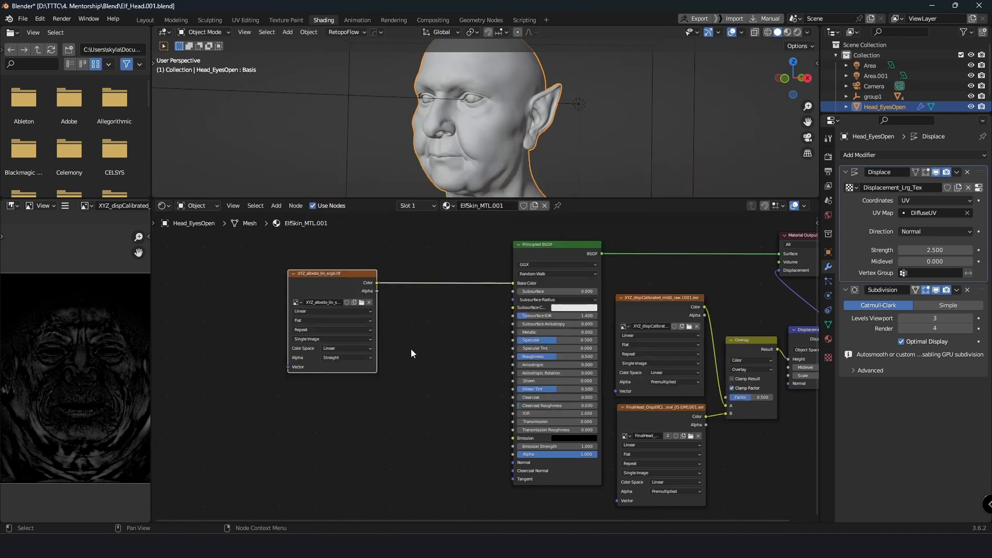
# Disconnect the albedo texture from the Principled BSDF and relink its Color output to Base Color.
pyautogui.moveTo(410, 349); pyautogui.dragTo(451, 358, button='middle')
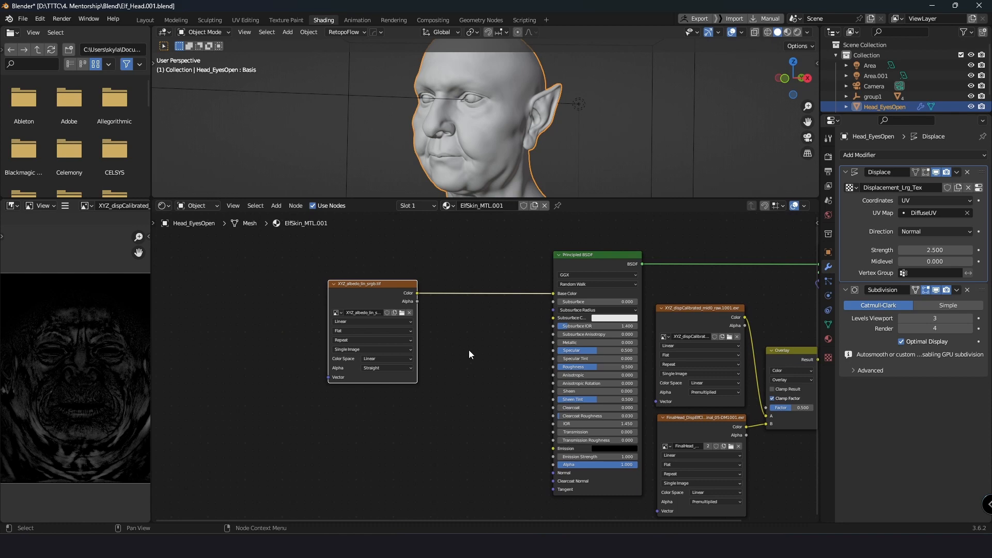
pyautogui.scroll(3, 455, 345)
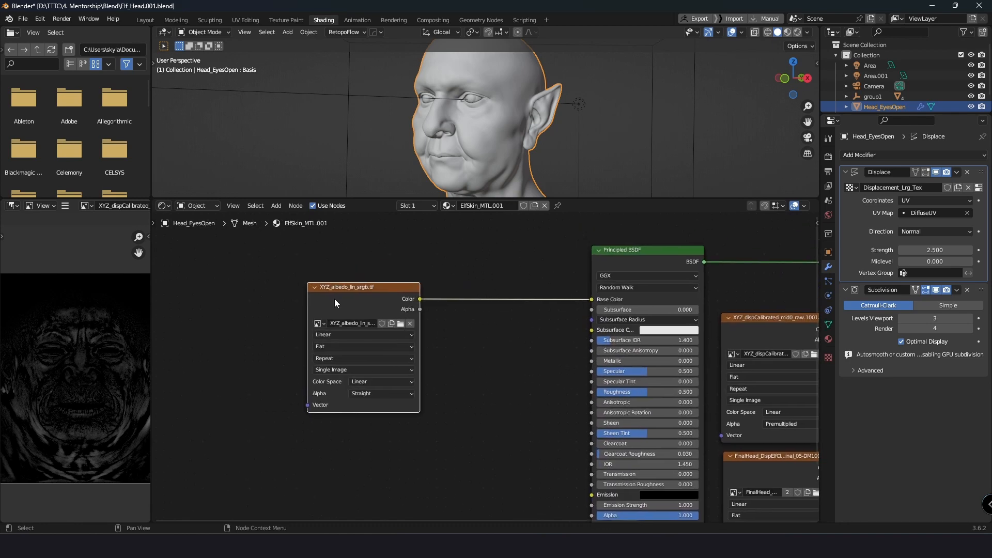
pyautogui.click(377, 382)
pyautogui.moveTo(591, 299); pyautogui.dragTo(516, 300)
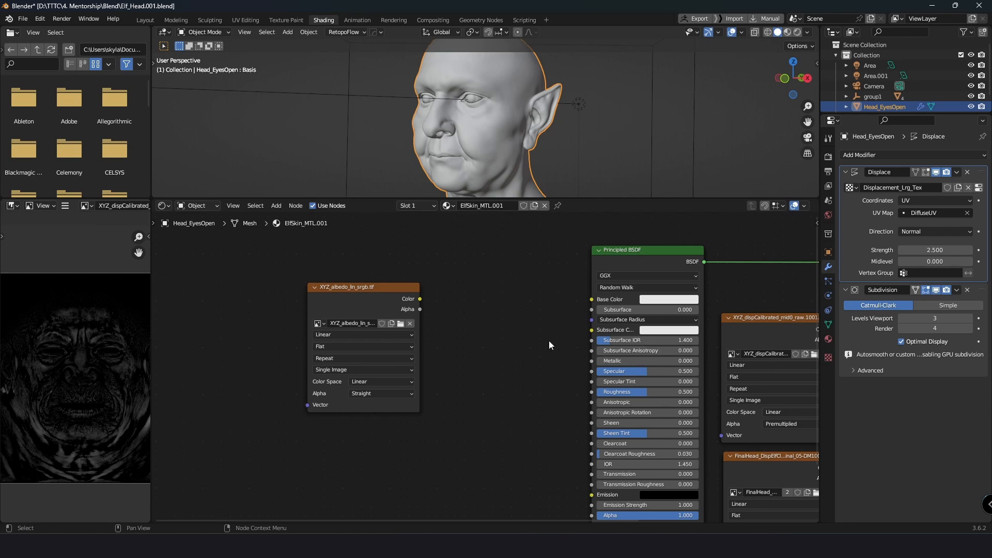
pyautogui.moveTo(420, 300); pyautogui.dragTo(532, 313)
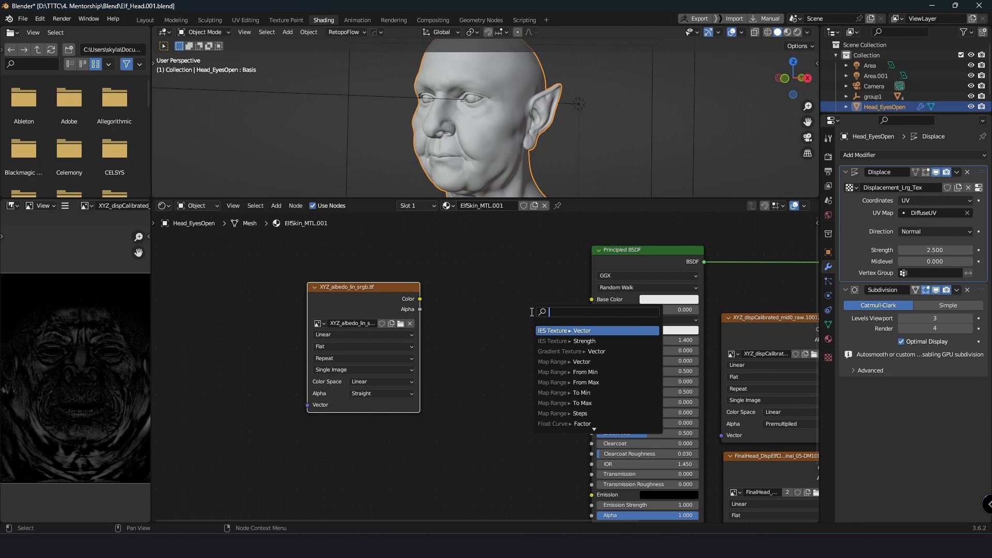
pyautogui.click(423, 297)
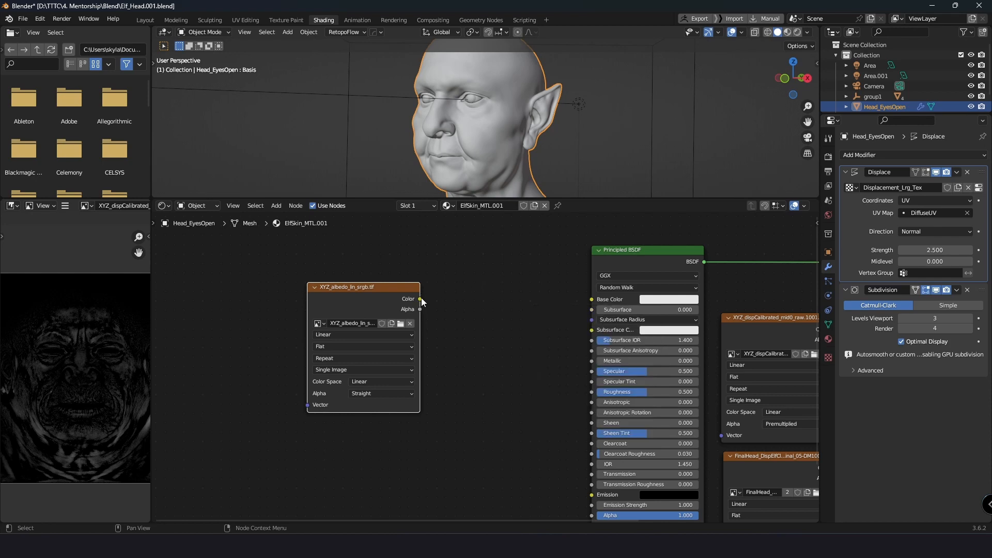
pyautogui.moveTo(420, 300); pyautogui.dragTo(592, 300)
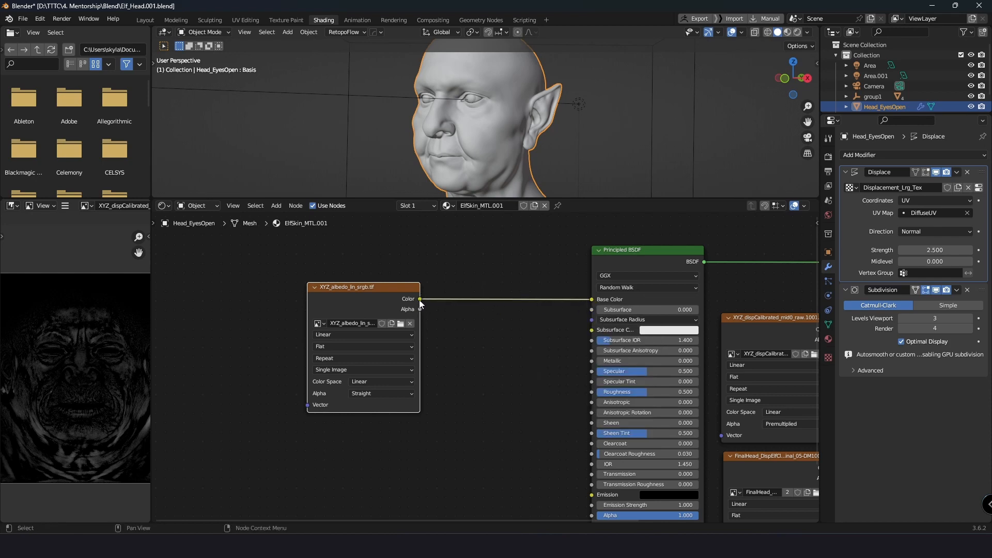
# Link the albedo texture's Color output to Subsurface Color as well and set Subsurface to 1.
pyautogui.moveTo(419, 300); pyautogui.dragTo(590, 333)
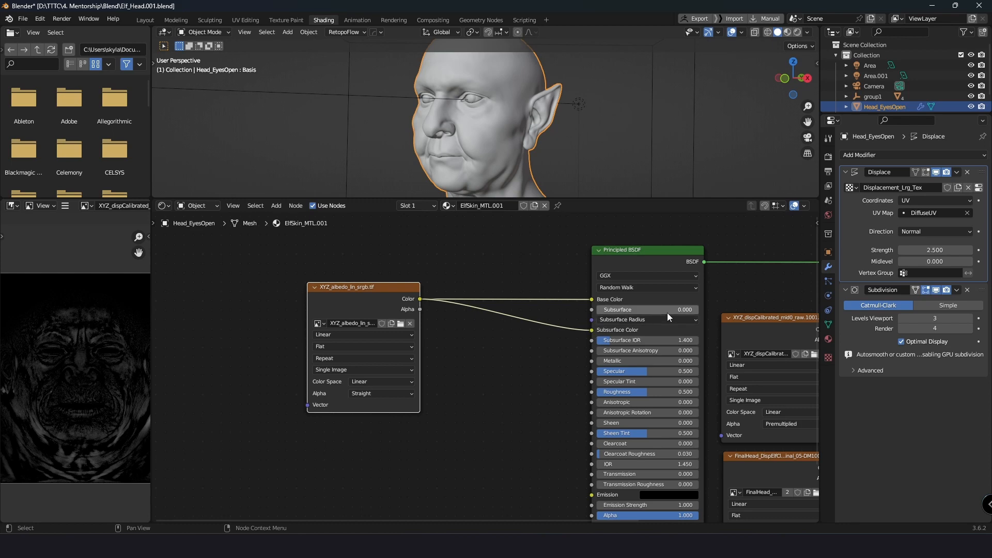
pyautogui.click(685, 311)
pyautogui.write('1')
pyautogui.press('Return')
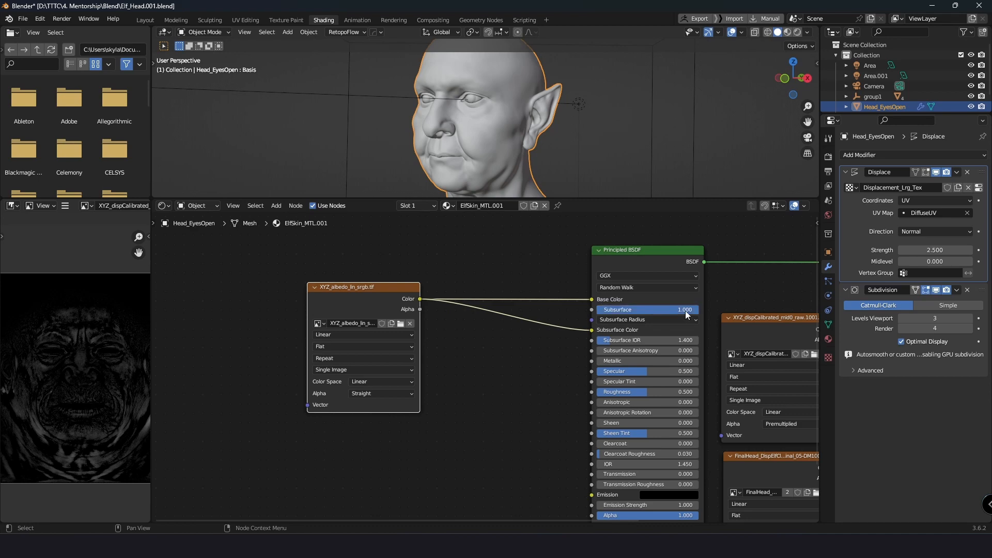
# Enlarge the 3D viewport above the node editor and switch it to rendered shading.
pyautogui.moveTo(577, 198); pyautogui.dragTo(578, 295)
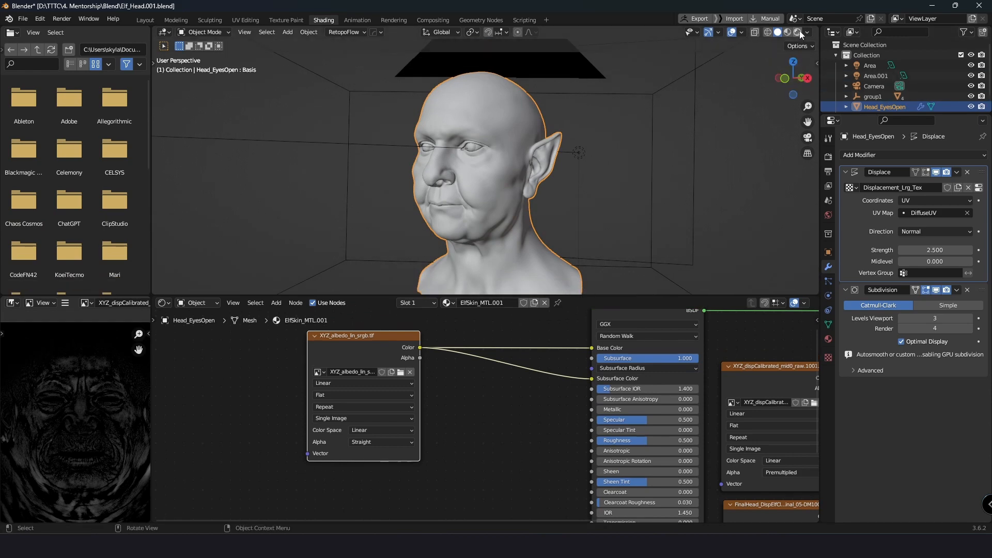
pyautogui.press('z')
pyautogui.press('8')
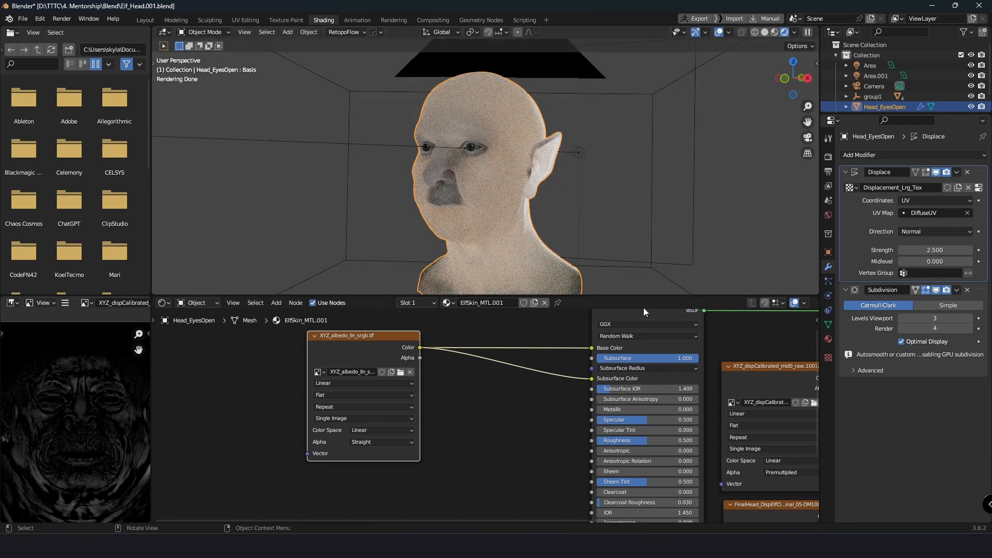
# Set the Principled BSDF's Subsurface value to 0.008.
pyautogui.click(650, 359)
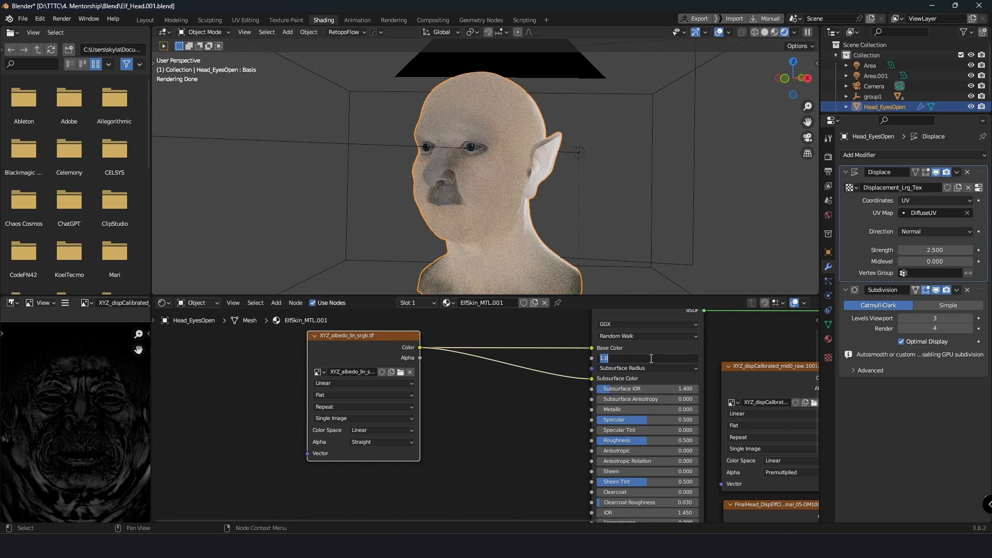
pyautogui.press('BackSpace')
pyautogui.write('.008')
pyautogui.press('Return')
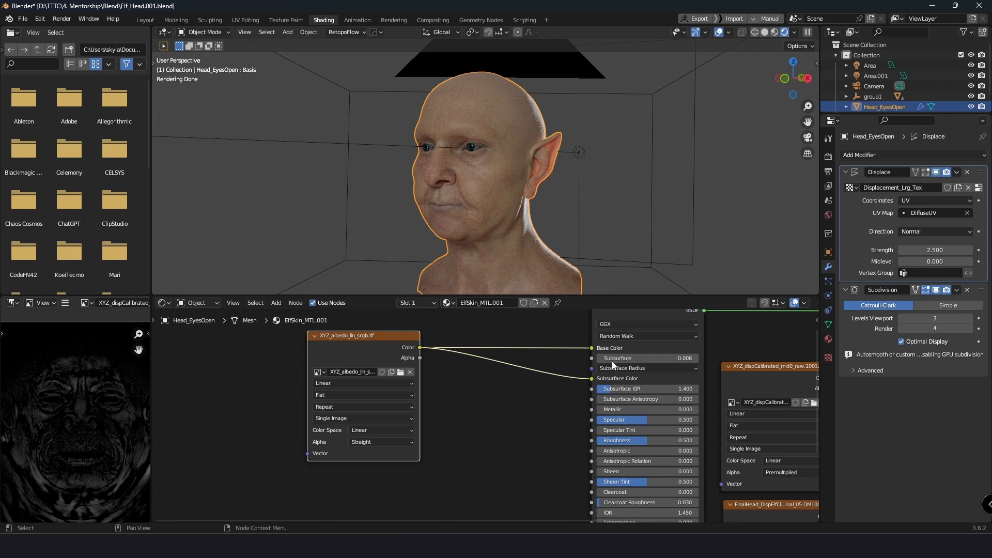
# Render the head, examine the subsurface scattering on the face and ear, and close the render.
pyautogui.click(696, 368)
pyautogui.press('F12')
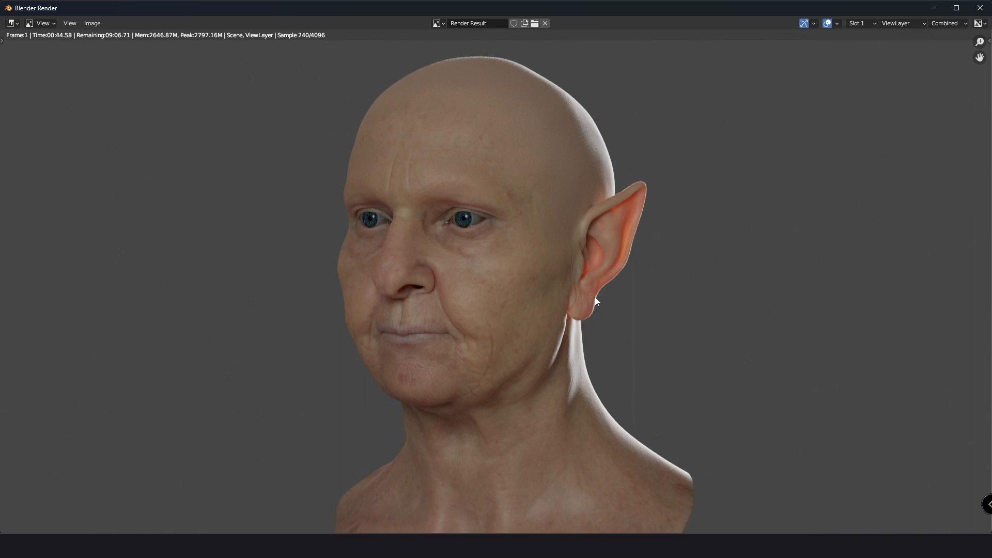
pyautogui.click(981, 9)
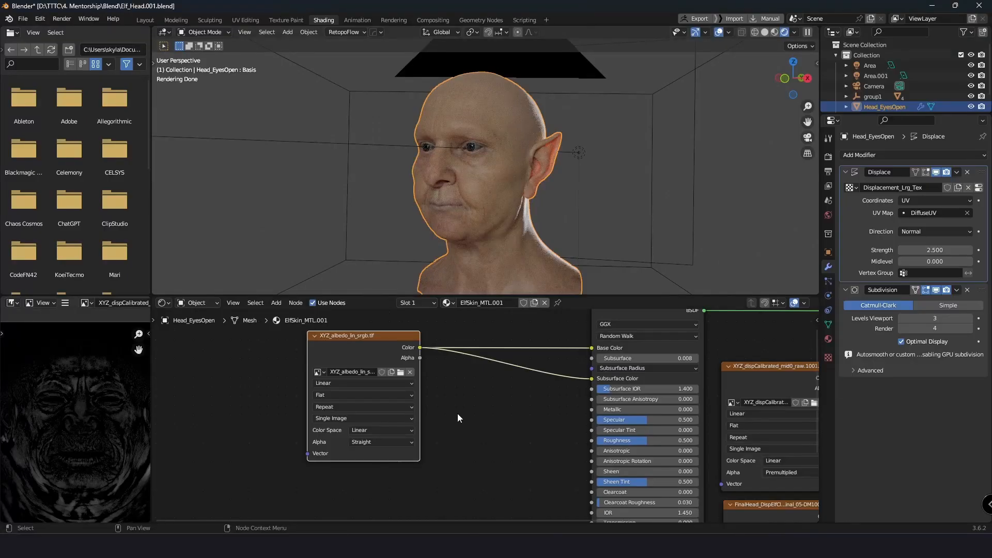
# Add an RGB input node between the albedo texture and the Principled BSDF.
pyautogui.hotkey('shift', 'a')
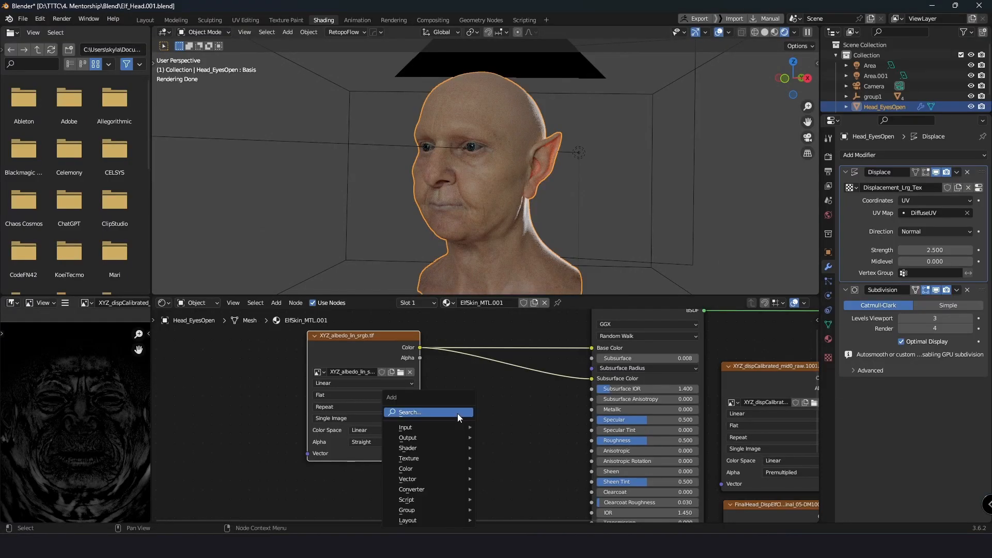
pyautogui.moveTo(454, 427)
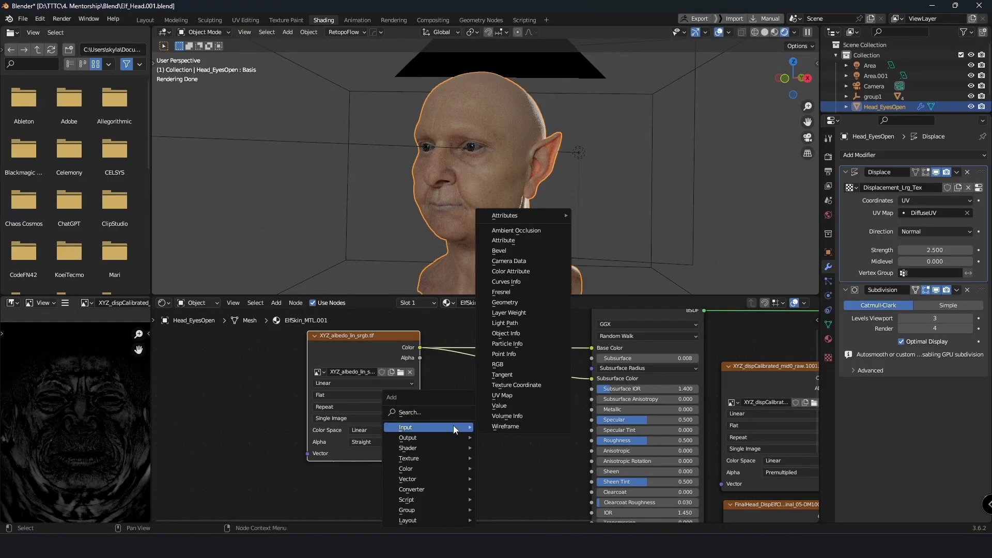
pyautogui.click(517, 363)
pyautogui.click(476, 380)
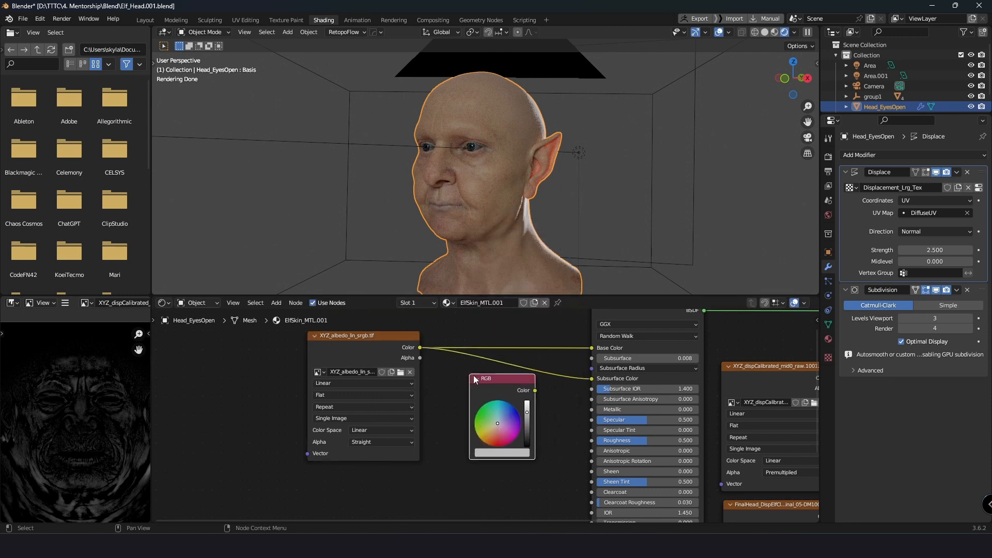
# Set the RGB node's colour to red 1, green 0.35 and blue 0.2, and connect it to Subsurface Radius.
pyautogui.click(504, 453)
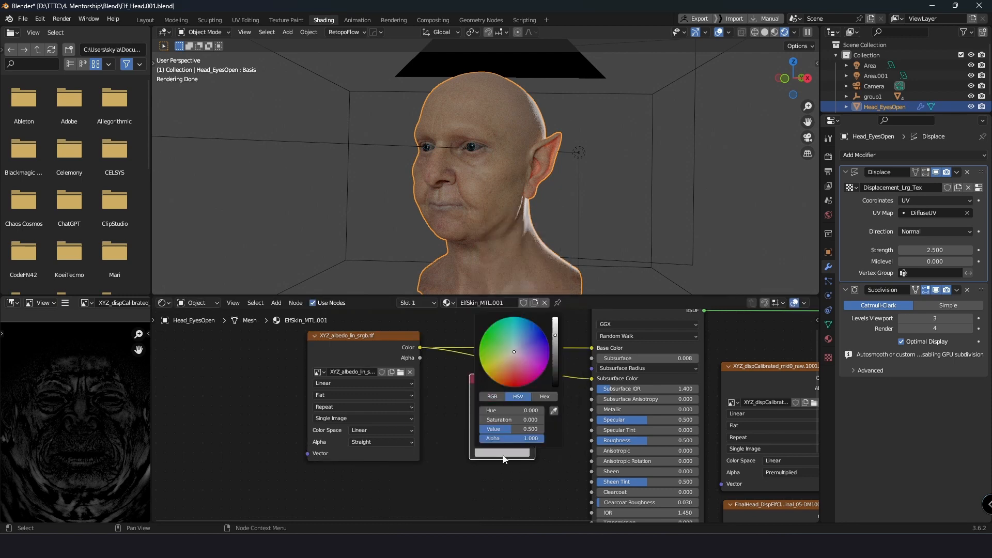
pyautogui.click(492, 399)
pyautogui.moveTo(512, 411); pyautogui.dragTo(543, 412)
pyautogui.click(505, 422)
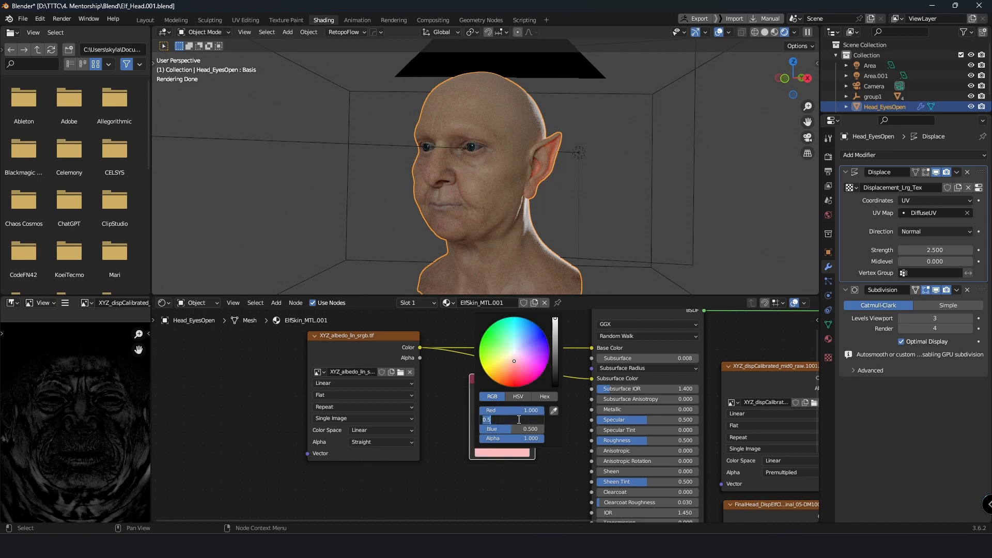
pyautogui.write('.35')
pyautogui.press('Return')
pyautogui.click(518, 430)
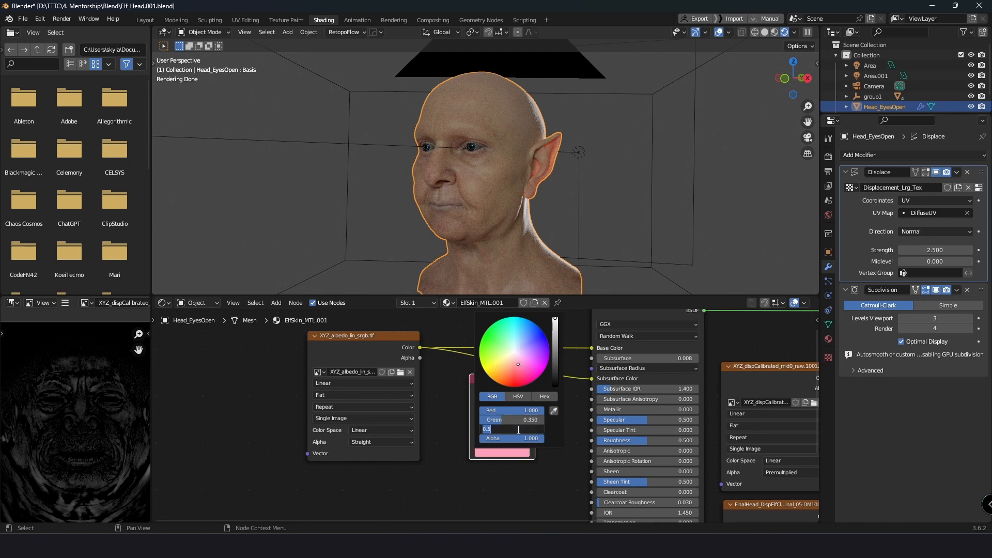
pyautogui.write('.2')
pyautogui.press('Return')
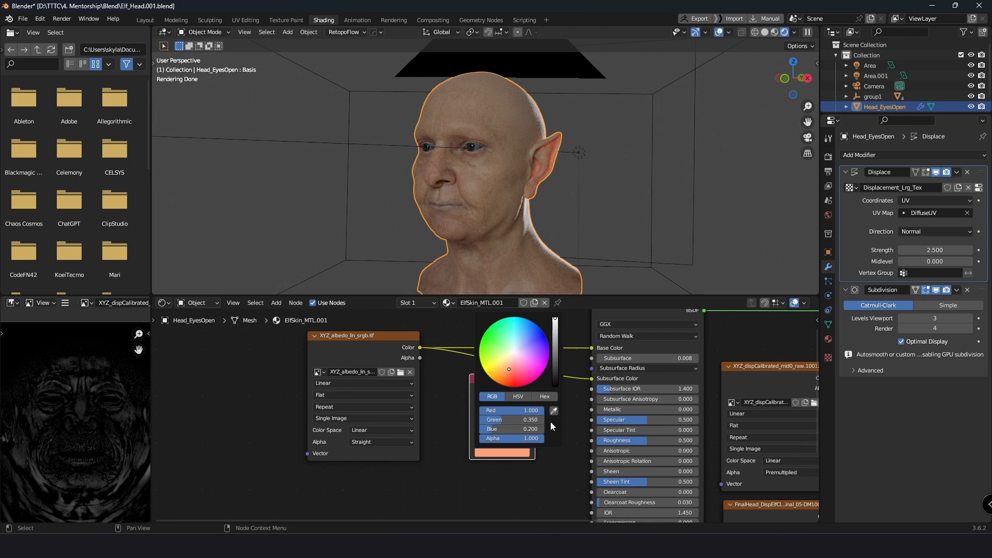
pyautogui.click(535, 395)
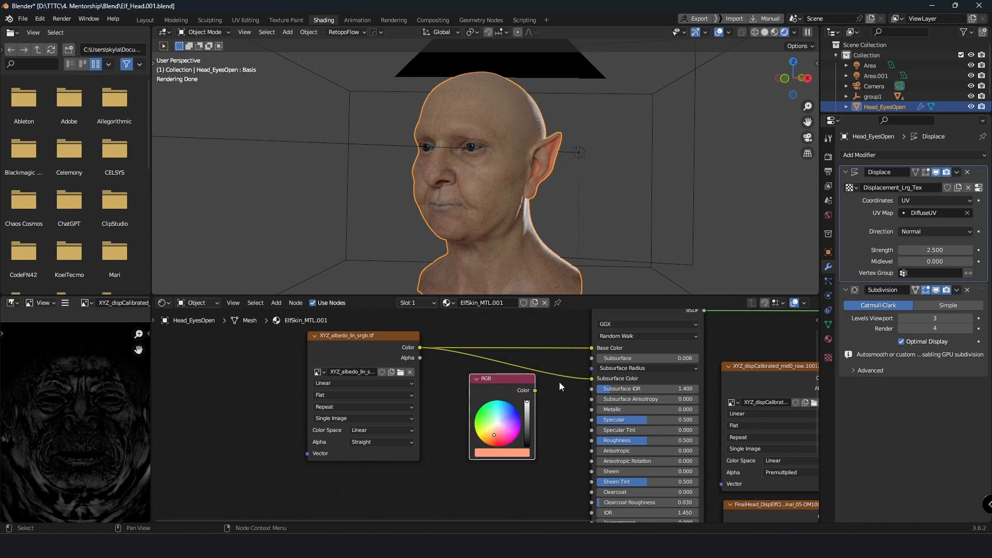
pyautogui.moveTo(536, 390); pyautogui.dragTo(593, 370)
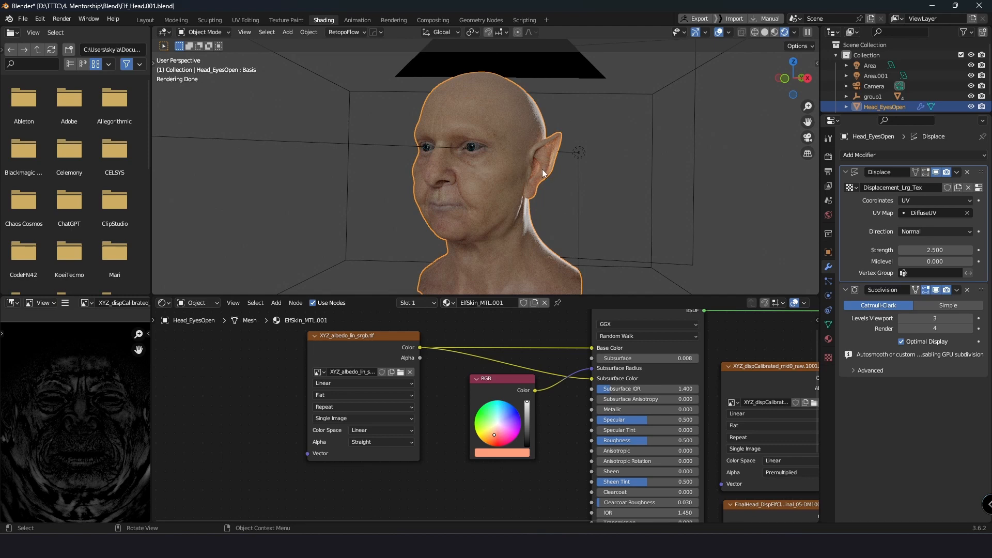
# Render the head to examine the subsurface scattering with the new radius colour.
pyautogui.press('F12')
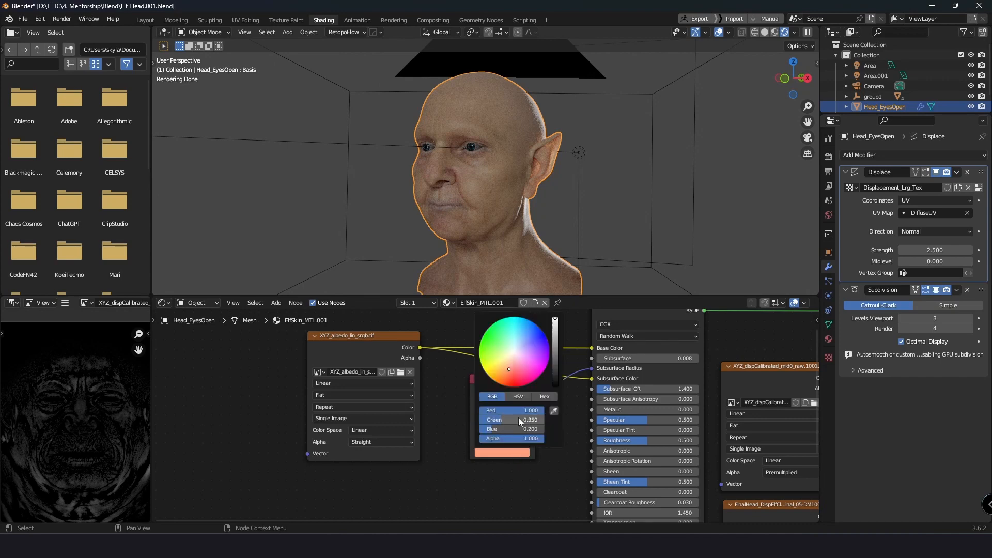
# Set the RGB node's green to 0.23 and blue to 0.12, and render the head to compare the ear's scattering.
pyautogui.click(519, 419)
pyautogui.write('.23')
pyautogui.press('Return')
pyautogui.click(517, 430)
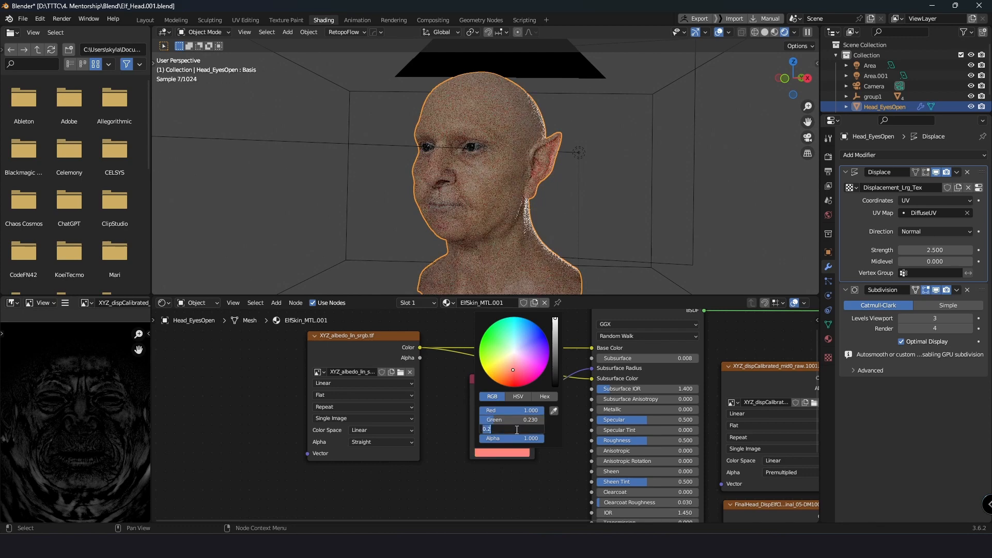
pyautogui.write('.12')
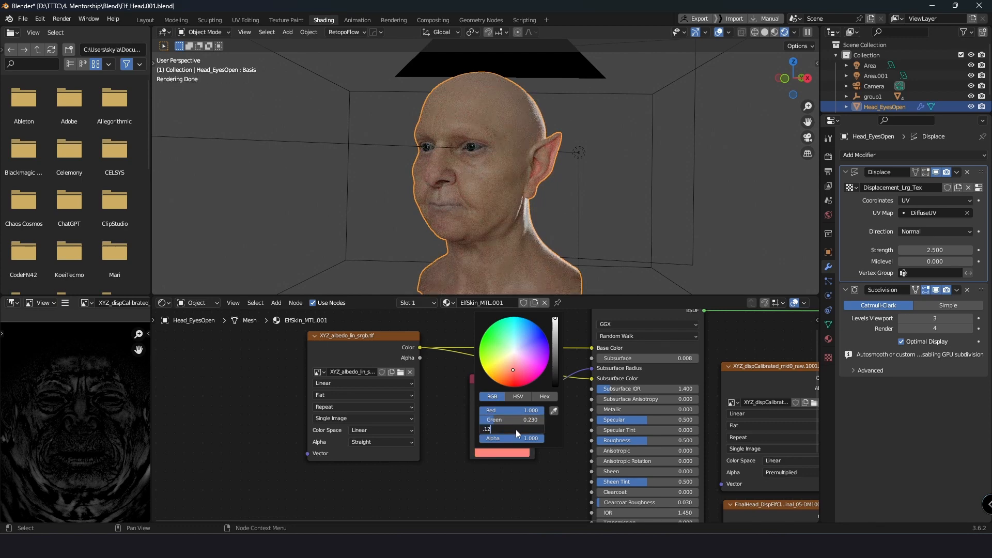
pyautogui.press('Return')
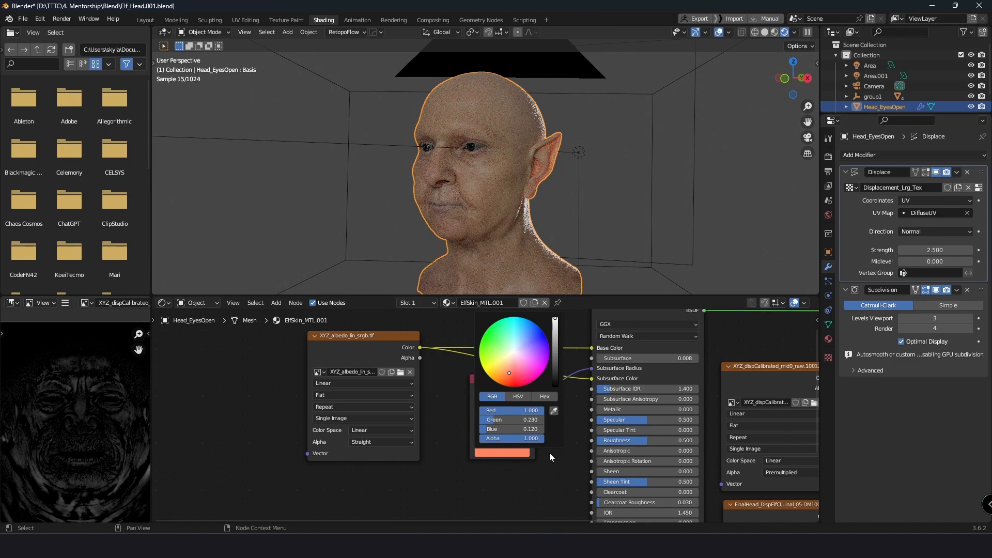
pyautogui.click(550, 453)
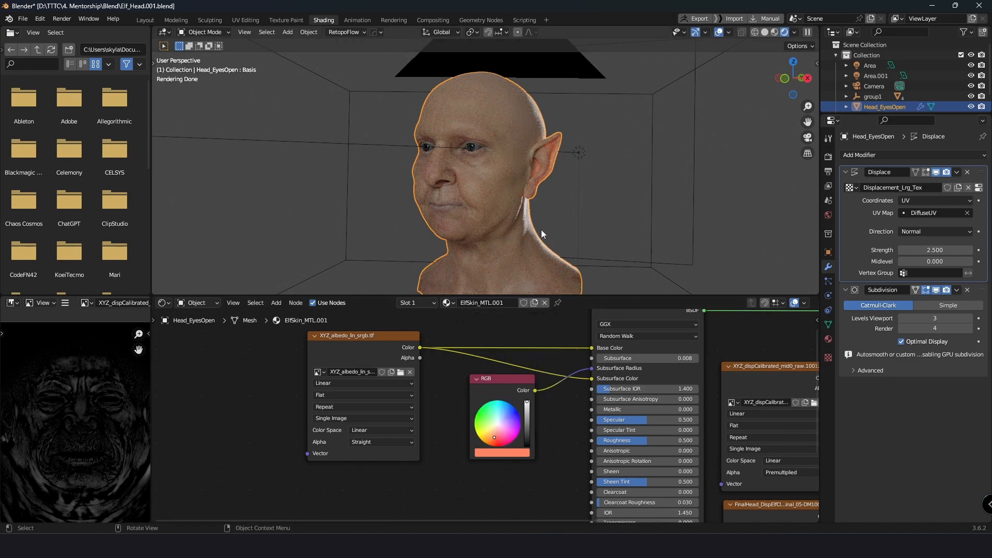
pyautogui.press('F12')
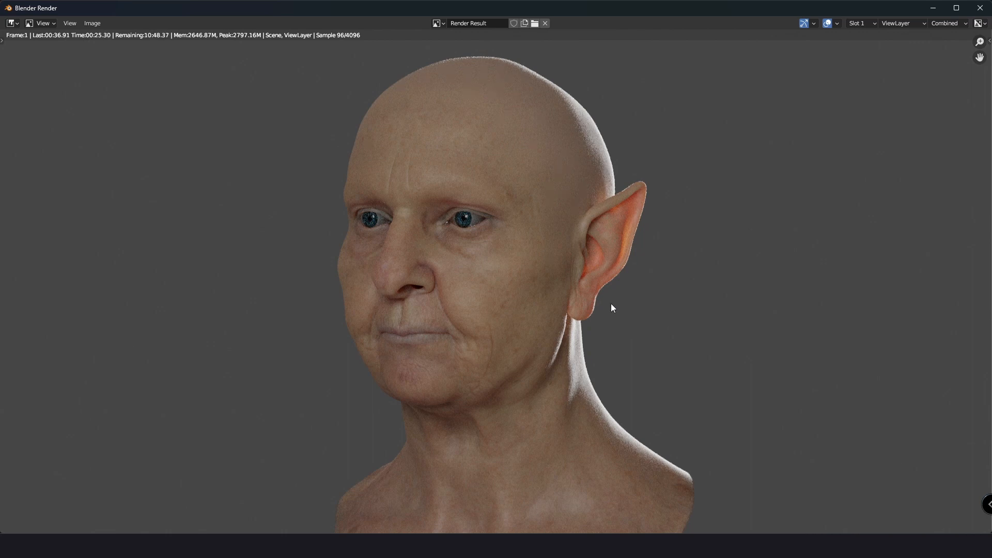
pyautogui.click(987, 4)
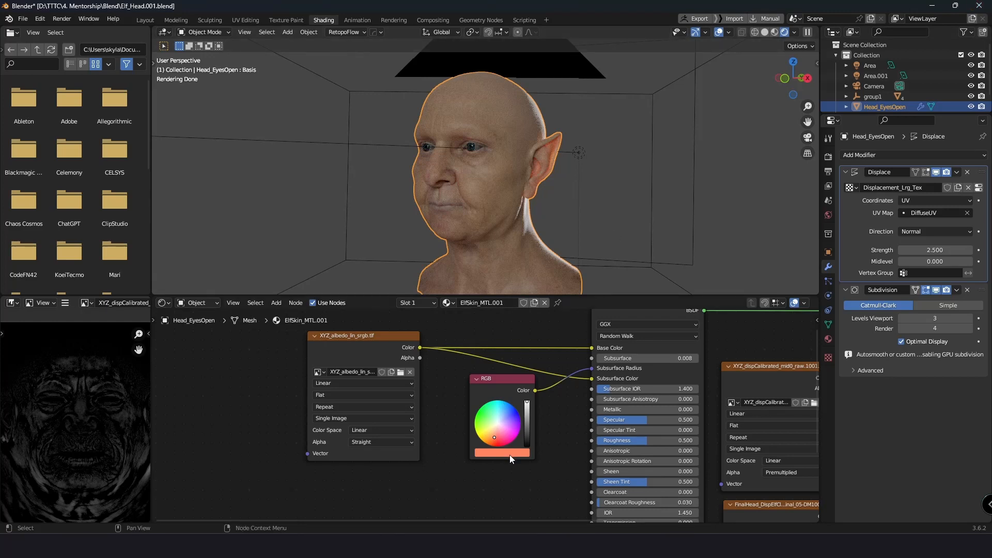
# Try a green value of 0.332 and a higher blue value in the RGB node.
pyautogui.click(510, 454)
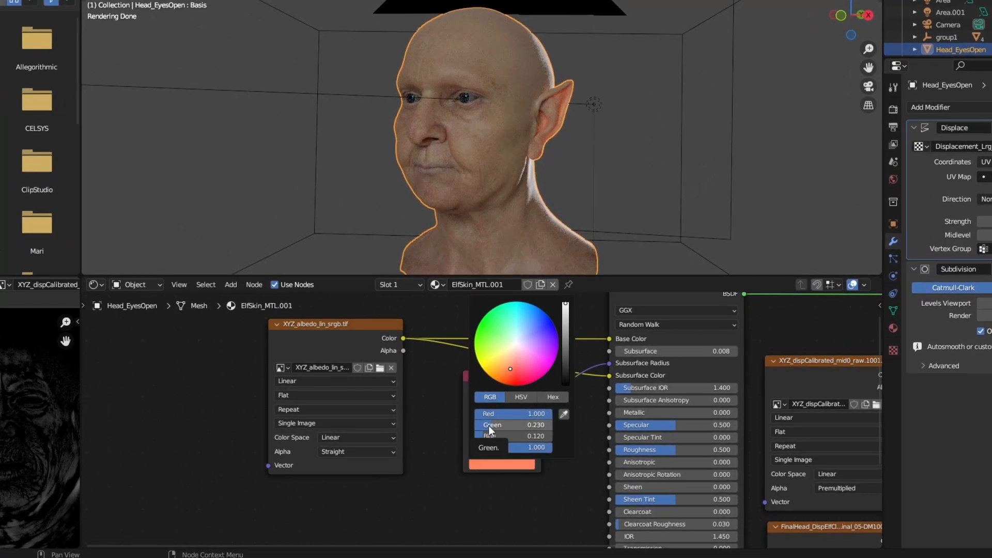
pyautogui.moveTo(489, 427); pyautogui.dragTo(500, 425)
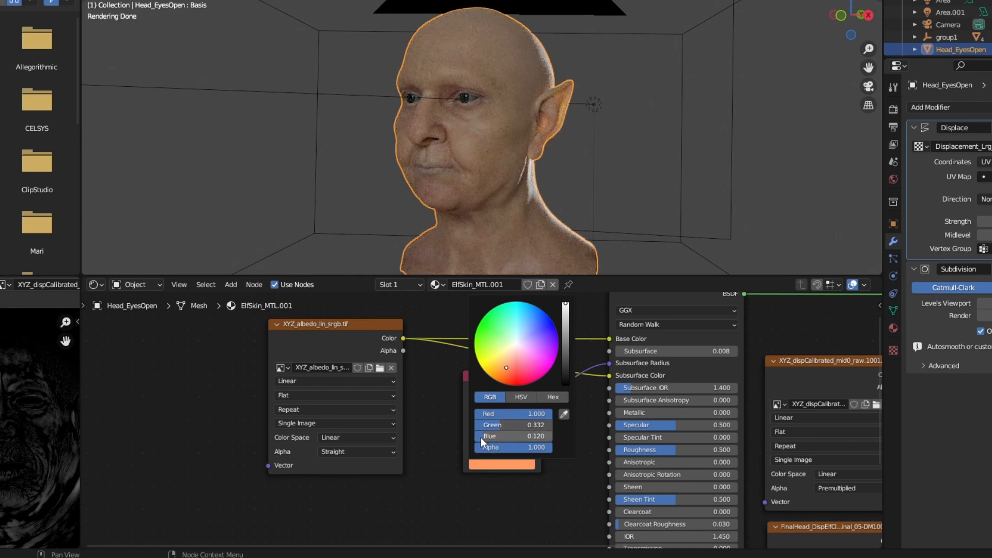
pyautogui.click(481, 437)
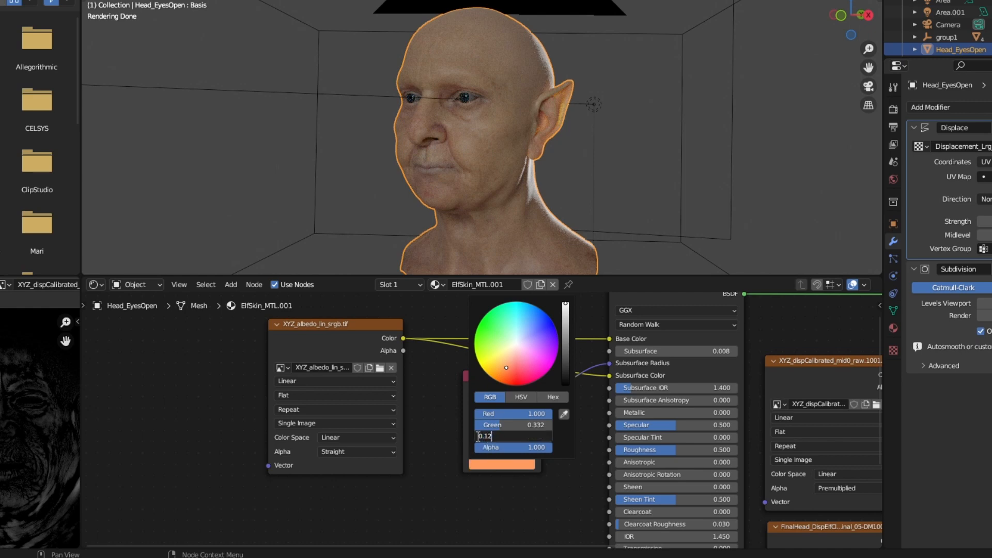
pyautogui.click(493, 425)
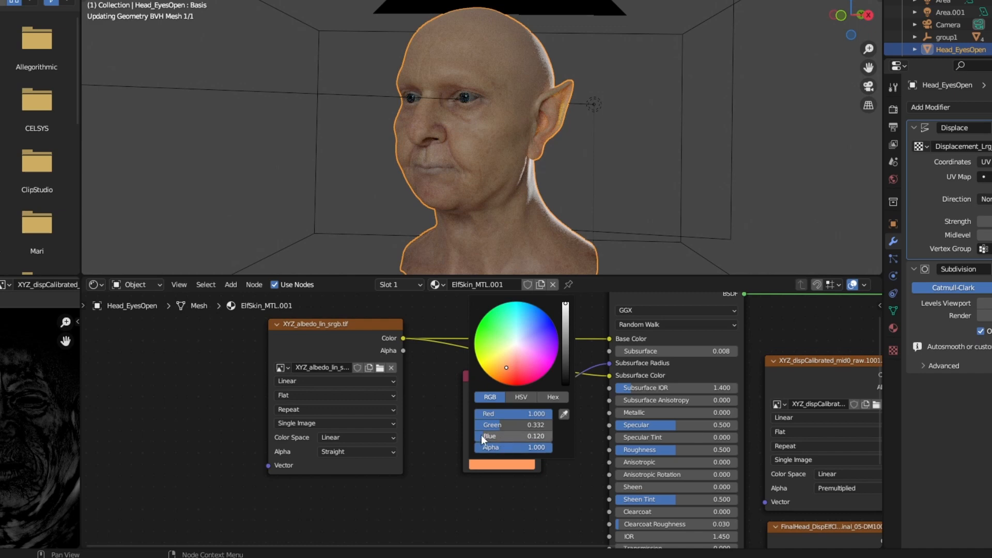
pyautogui.moveTo(482, 435); pyautogui.dragTo(496, 435)
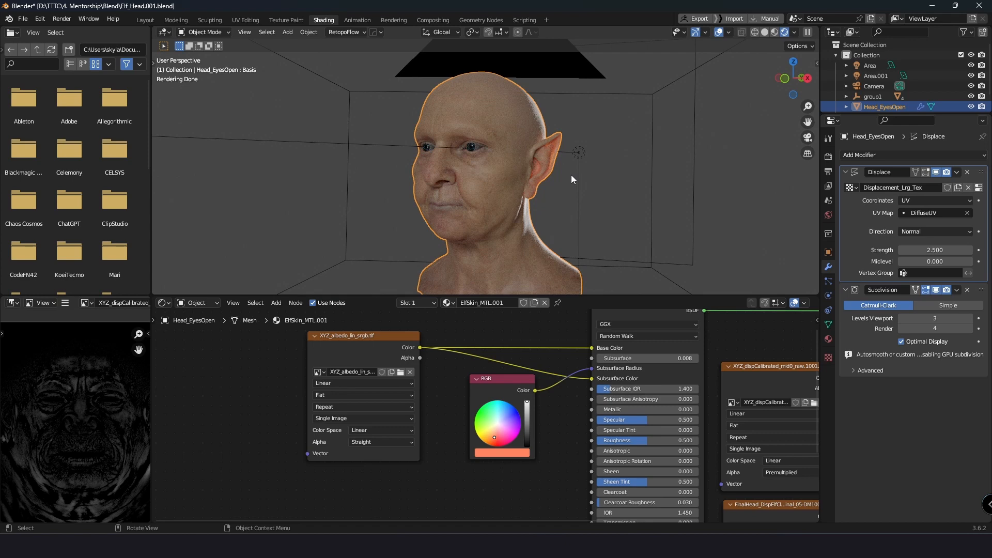
# Set the RGB node's green value to 0.35.
pyautogui.click(500, 452)
pyautogui.click(522, 419)
pyautogui.write('.35')
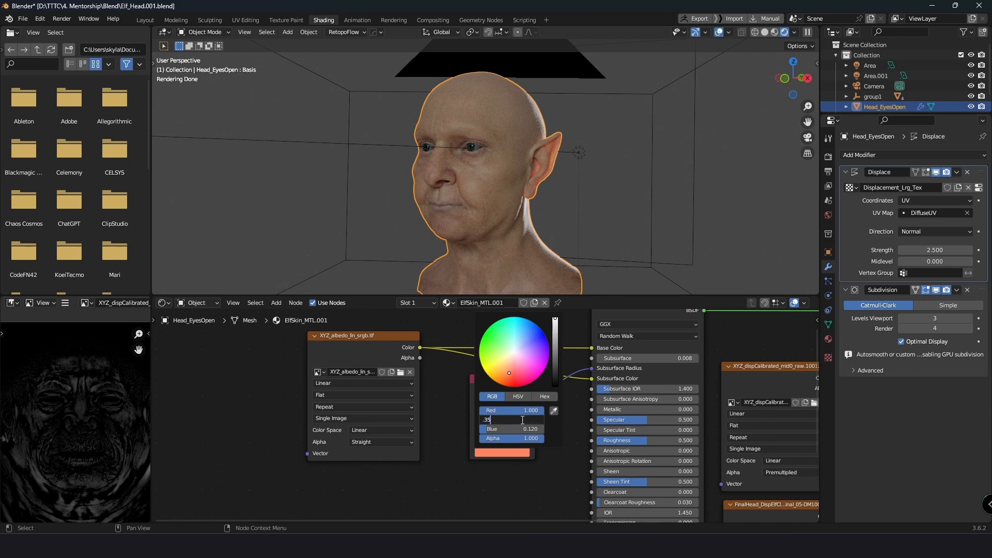
pyautogui.press('Return')
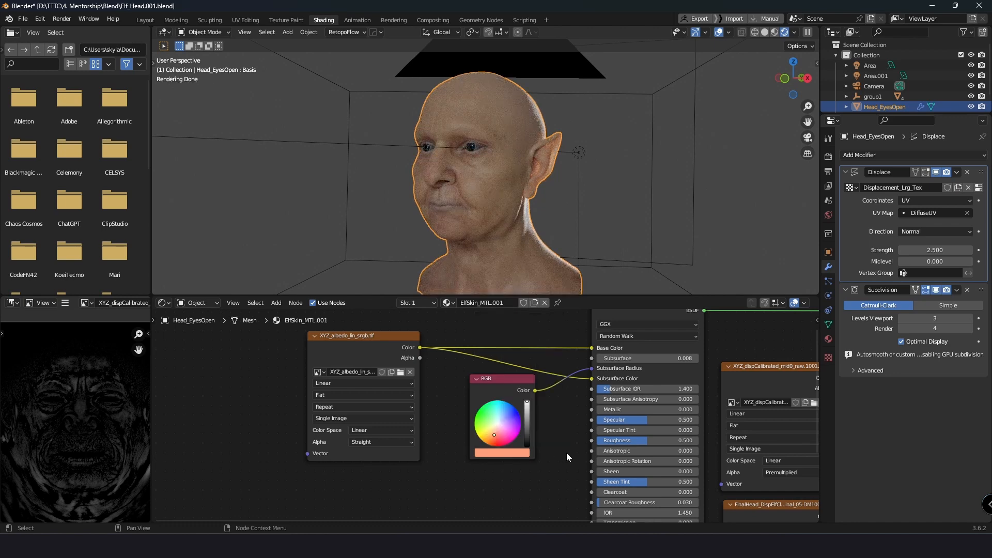
# Make room beside the albedo texture and insert an RGB Curves node between it and Subsurface Color.
pyautogui.moveTo(346, 337); pyautogui.dragTo(230, 335)
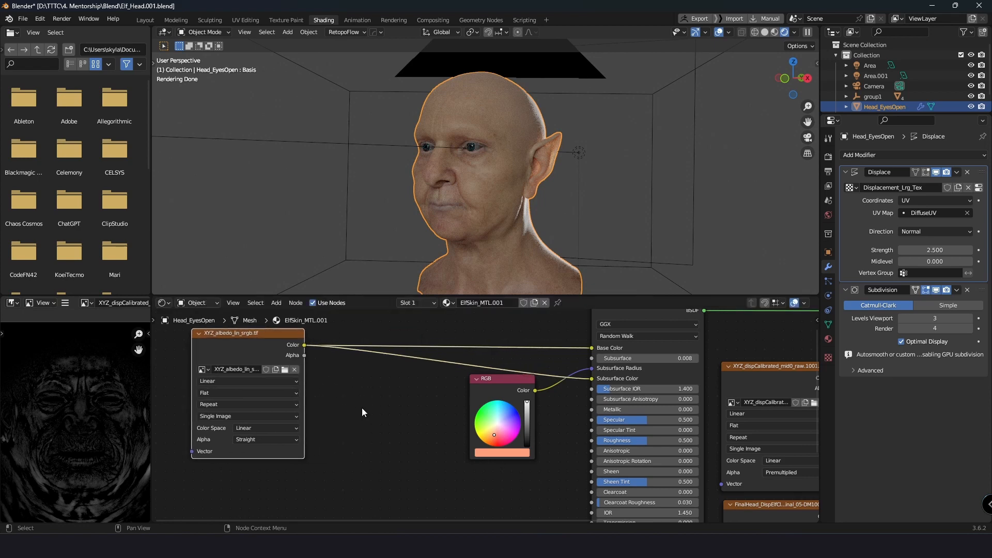
pyautogui.hotkey('shift', 'a')
pyautogui.moveTo(359, 451)
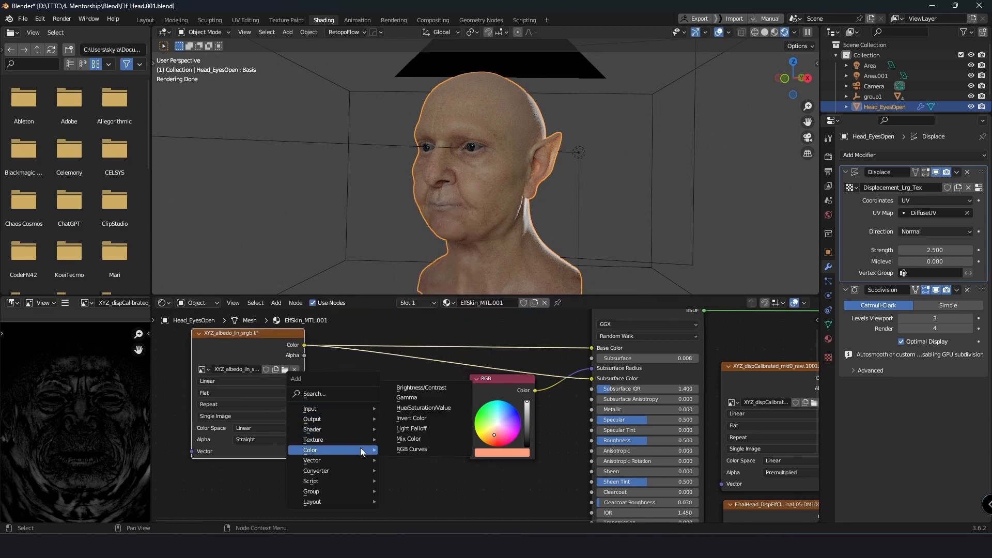
pyautogui.click(403, 452)
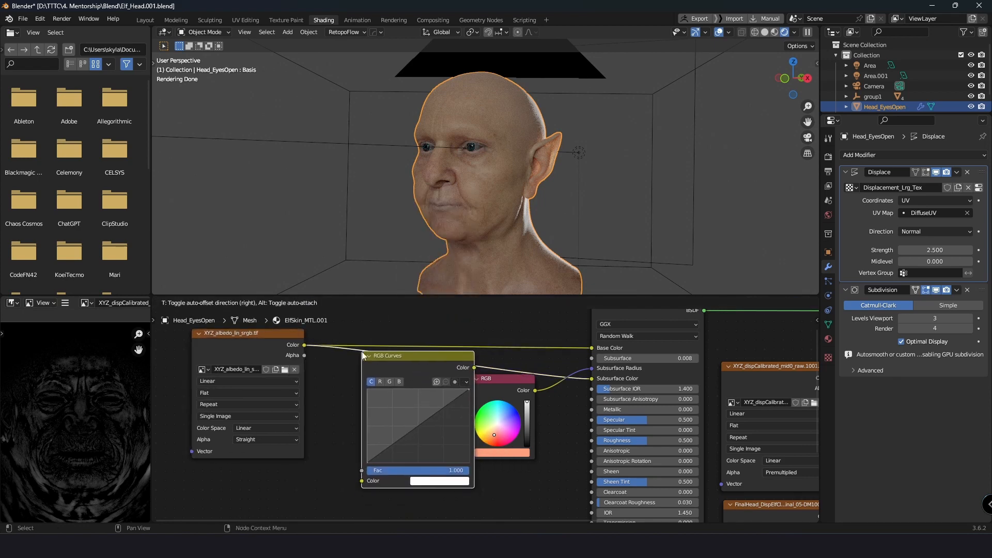
pyautogui.click(339, 350)
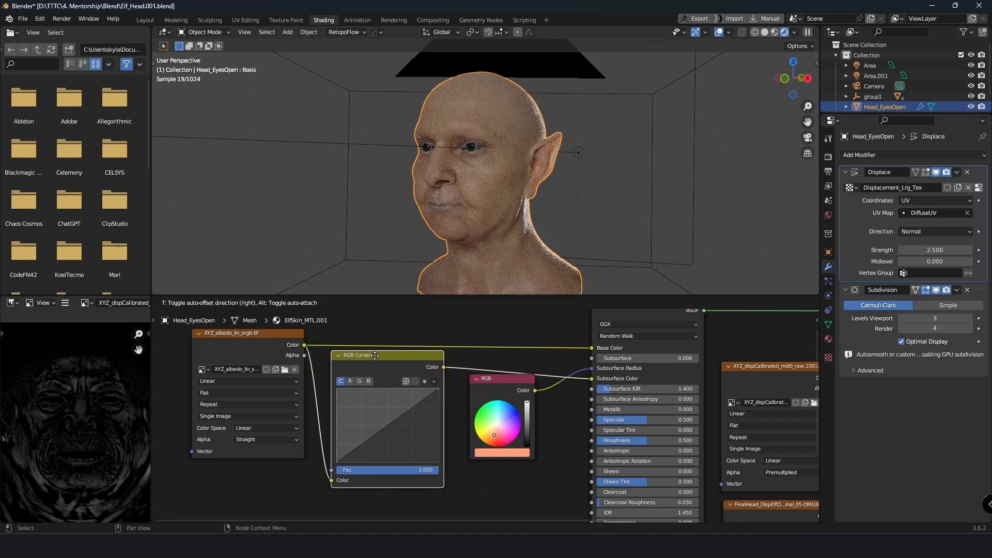
pyautogui.click(374, 356)
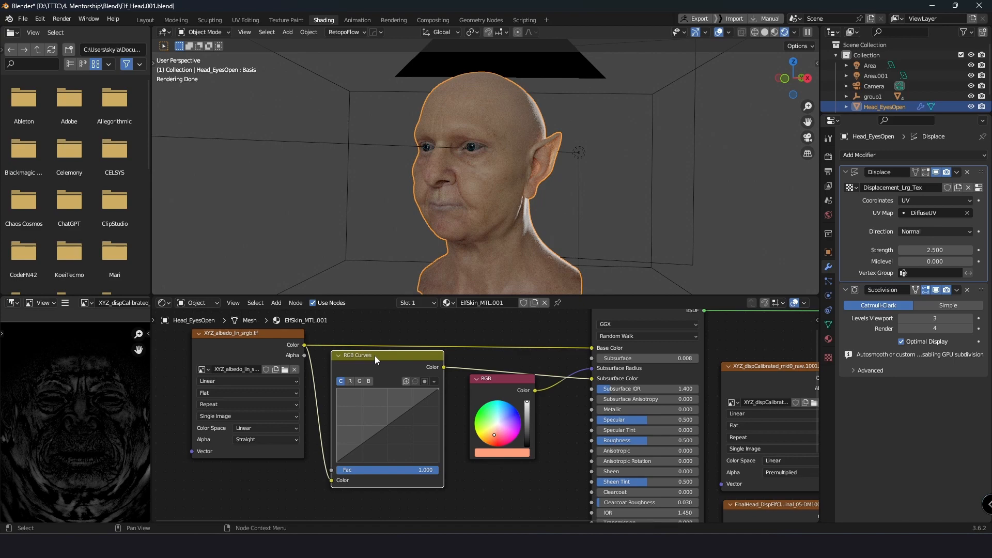
# Shape the RGB Curves node's red and green channels, and place a blue curve point at about 0.51, 0.46.
pyautogui.click(349, 381)
pyautogui.moveTo(387, 425); pyautogui.dragTo(404, 407)
pyautogui.click(361, 381)
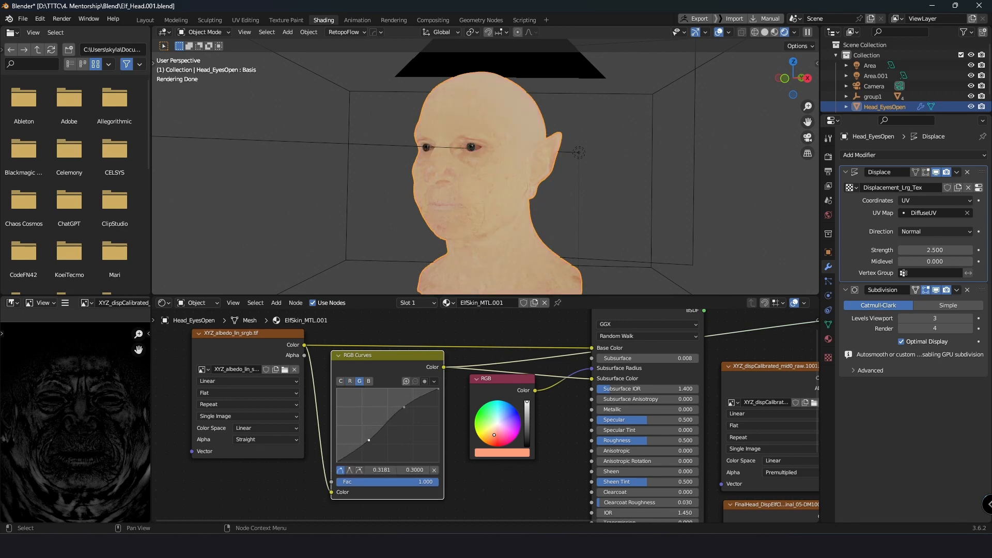
pyautogui.moveTo(364, 438); pyautogui.dragTo(389, 428)
pyautogui.click(368, 381)
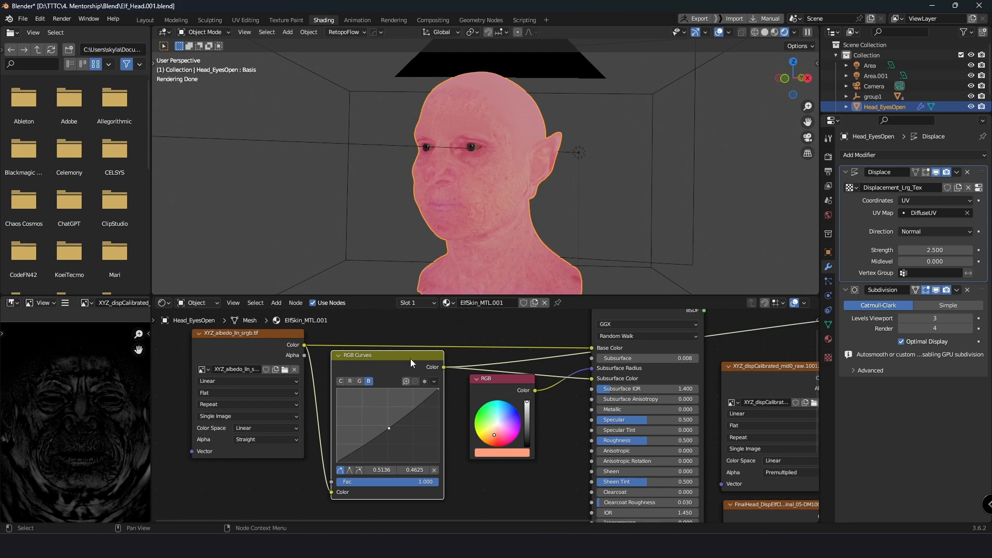
# Insert a Gamma node between the RGB Curves node and the Principled BSDF's Subsurface Color.
pyautogui.scroll(-4, 411, 359)
pyautogui.moveTo(250, 343); pyautogui.dragTo(455, 414)
pyautogui.press('g')
pyautogui.click(383, 413)
pyautogui.hotkey('shift', 'a')
pyautogui.moveTo(384, 414)
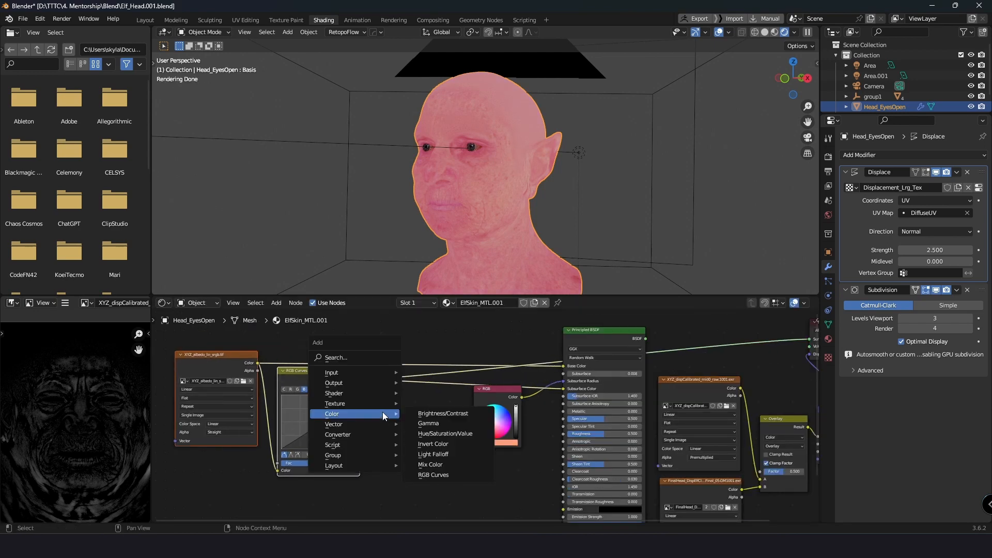
pyautogui.click(429, 423)
pyautogui.click(425, 386)
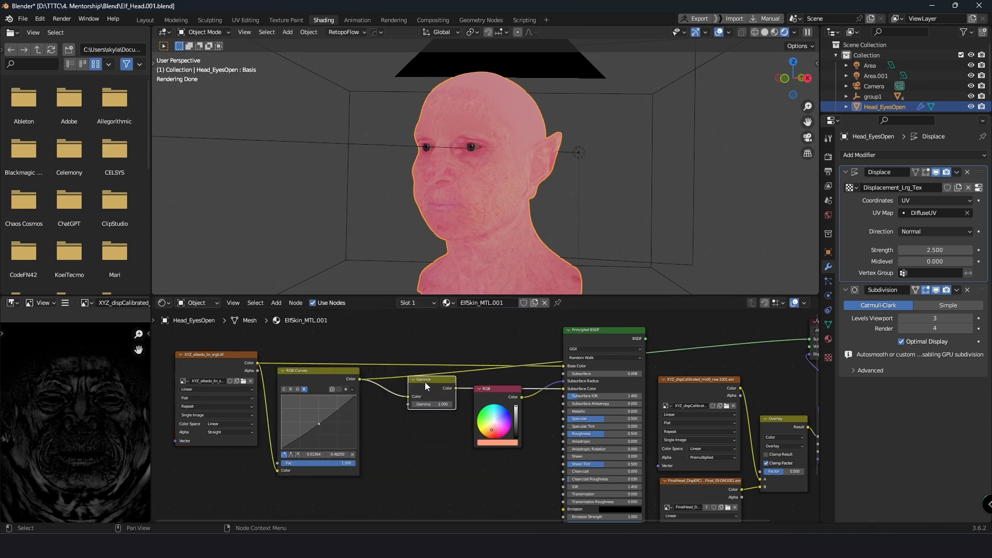
pyautogui.moveTo(425, 386); pyautogui.dragTo(407, 398)
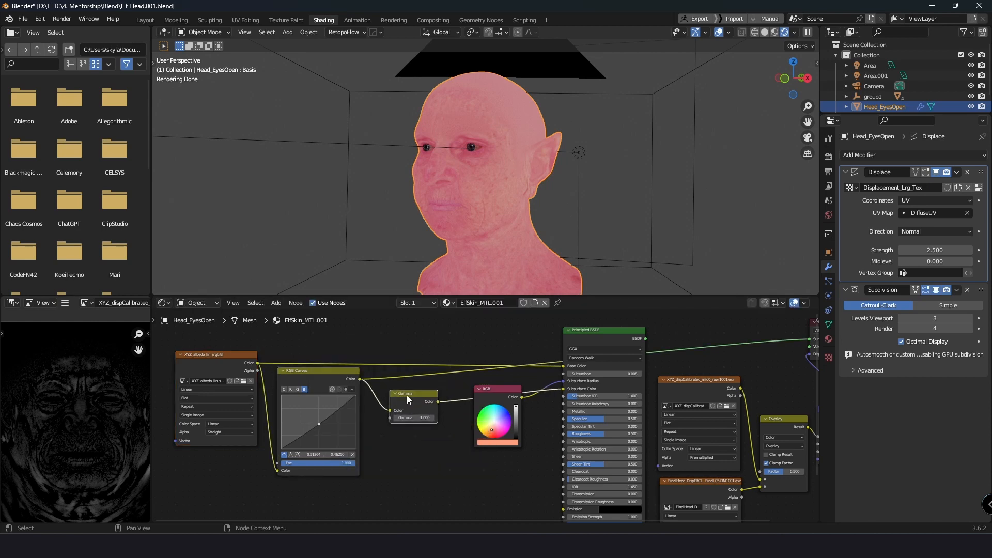
# Set the Gamma node's value to 1.3 and route the Principled BSDF back to the material output's surface.
pyautogui.click(433, 419)
pyautogui.click(433, 418)
pyautogui.click(605, 333)
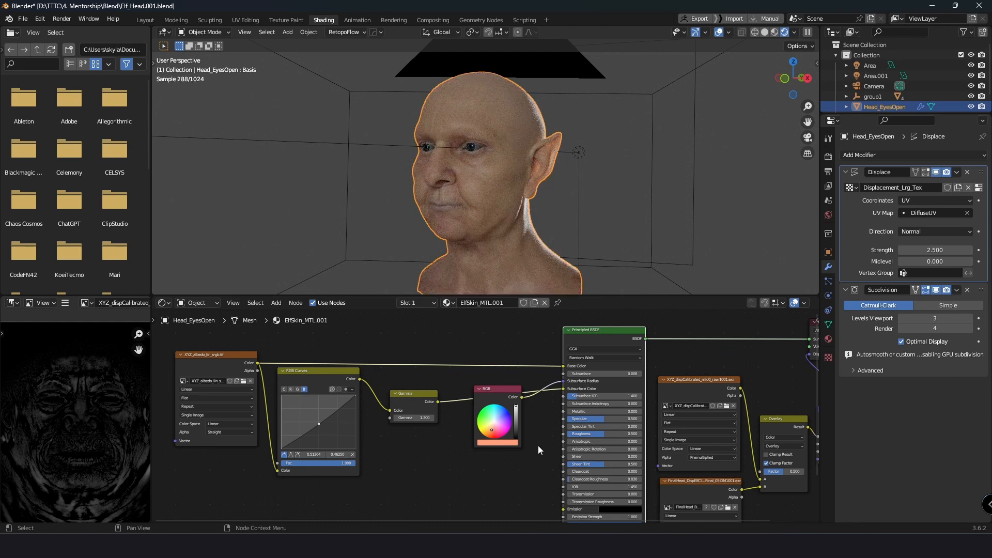
# Set the Principled BSDF's Subsurface Anisotropy to 0.8 and render the head.
pyautogui.click(617, 403)
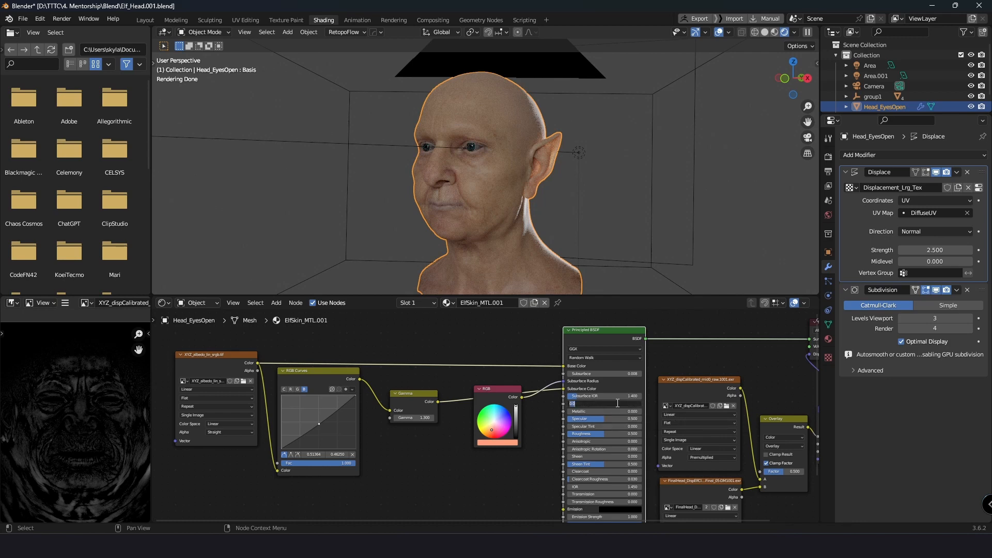
pyautogui.write('0.8')
pyautogui.press('Return')
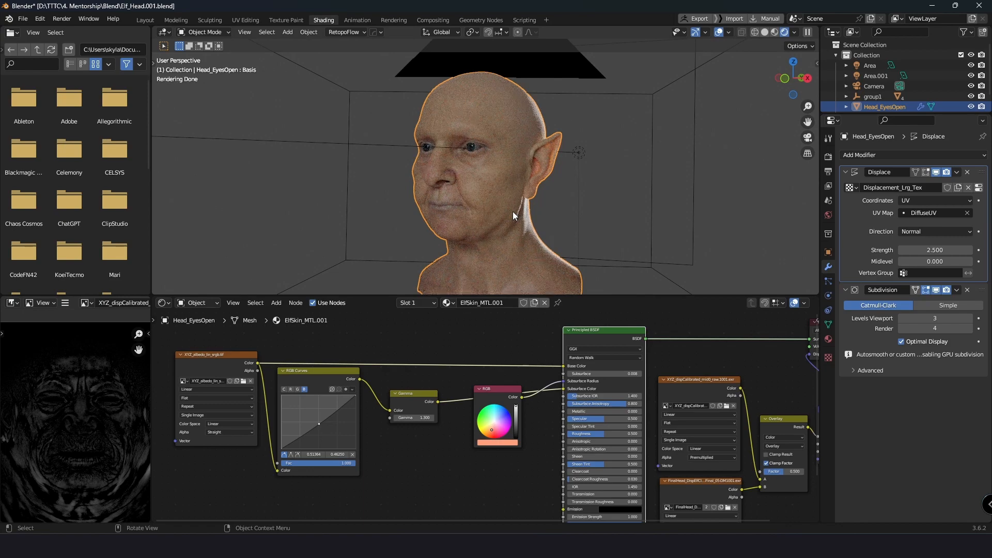
pyautogui.press('F12')
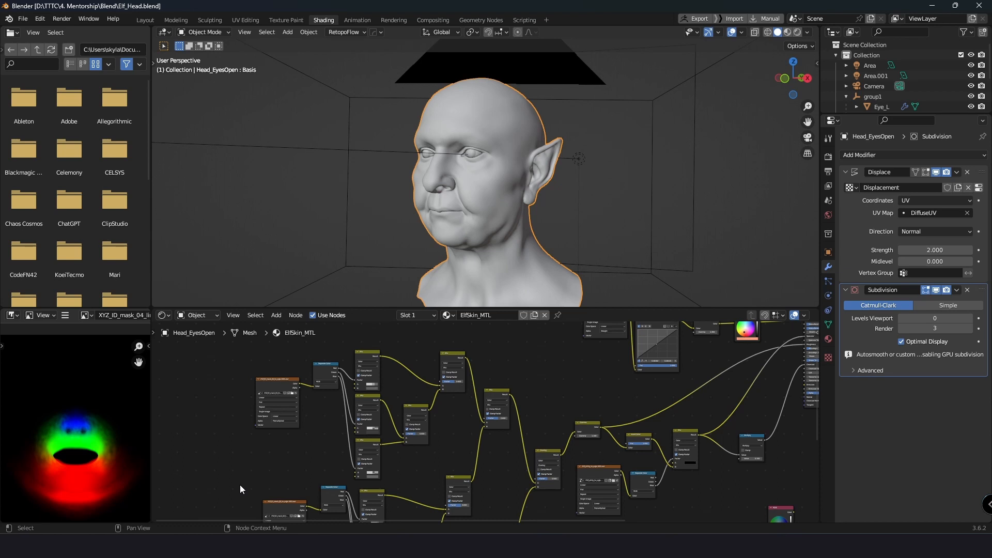
# Select the XYZ_ID_mask_01 texture node in the ElfSkin_MTL network to view its mask image.
pyautogui.scroll(3, 280, 486)
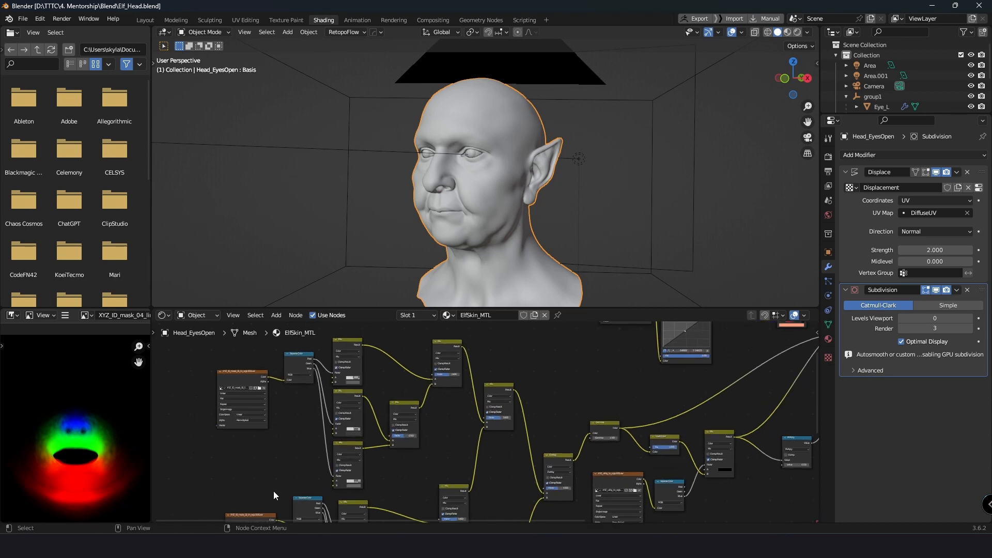
pyautogui.moveTo(230, 482); pyautogui.dragTo(318, 461, button='middle')
pyautogui.scroll(2, 334, 467)
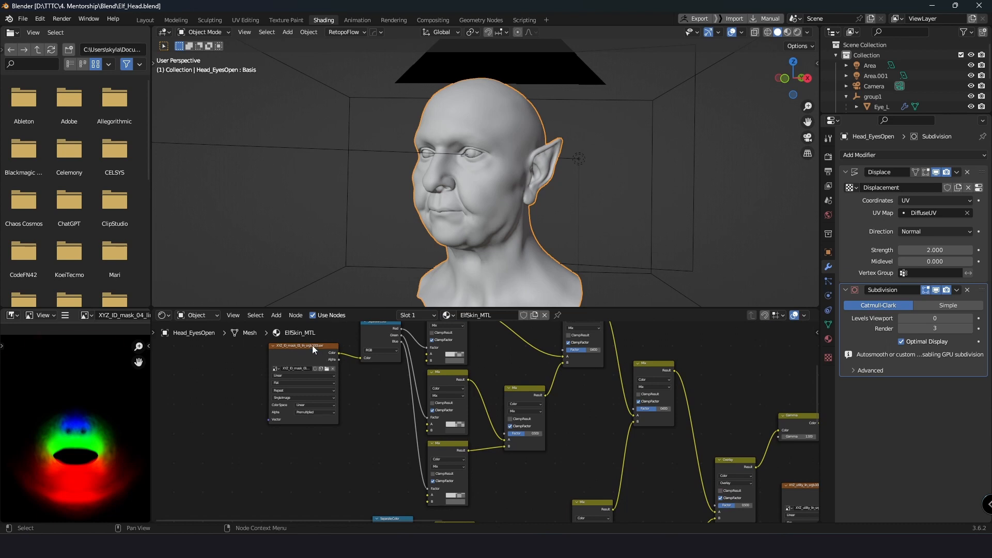
pyautogui.click(313, 345)
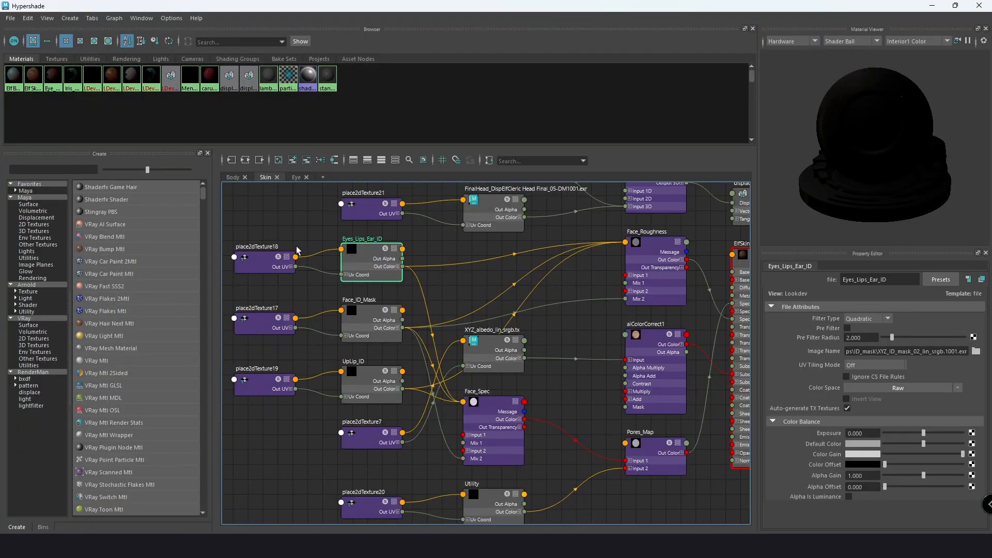
# In Maya's Hypershade, expand the Eyes_Lips_Ear_ID node's colour outputs and inspect the Face_Roughness node they feed.
pyautogui.click(398, 267)
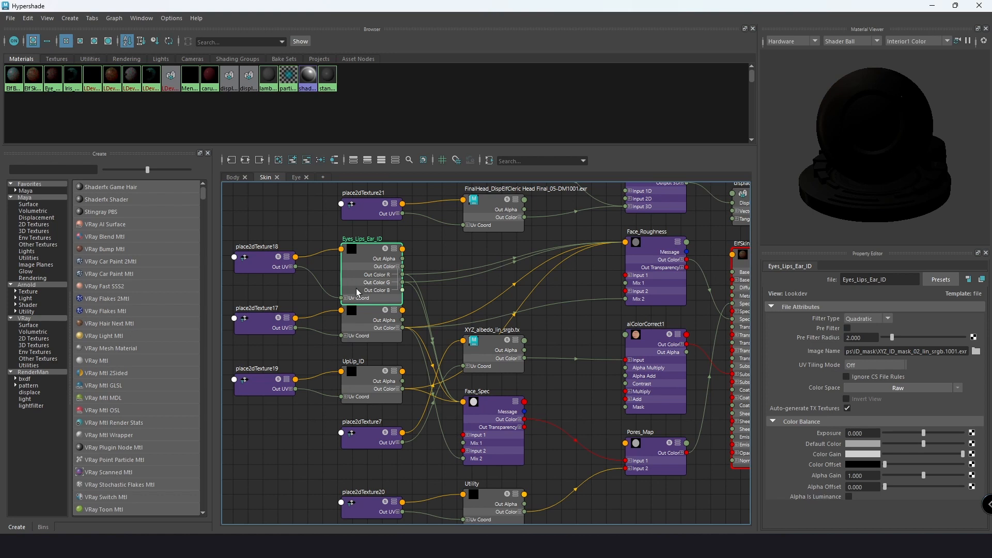
pyautogui.click(662, 247)
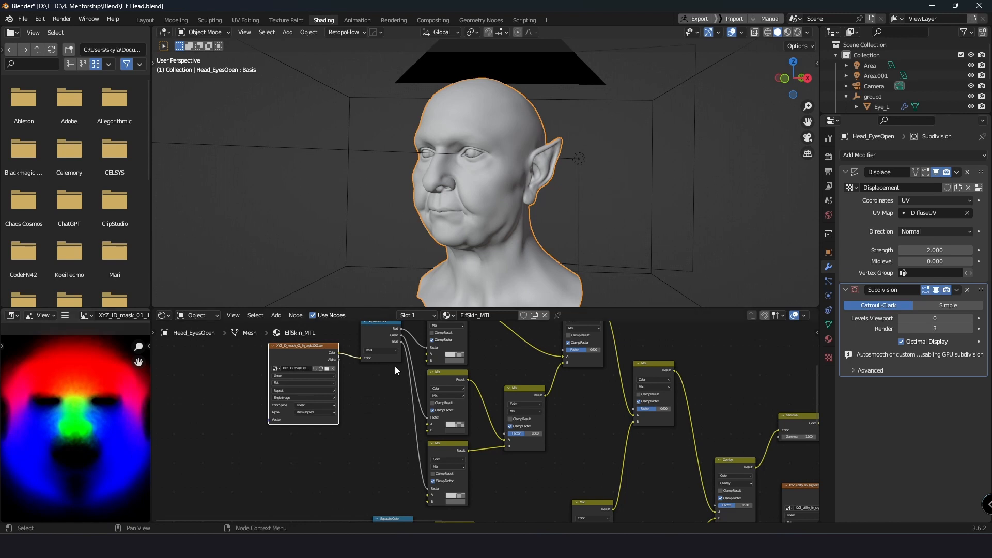
# Back in Blender, examine how Separate Color feeds the ID mask's channels into the Mix nodes' factors.
pyautogui.scroll(3, 394, 366)
pyautogui.moveTo(346, 357); pyautogui.dragTo(446, 490, button='middle')
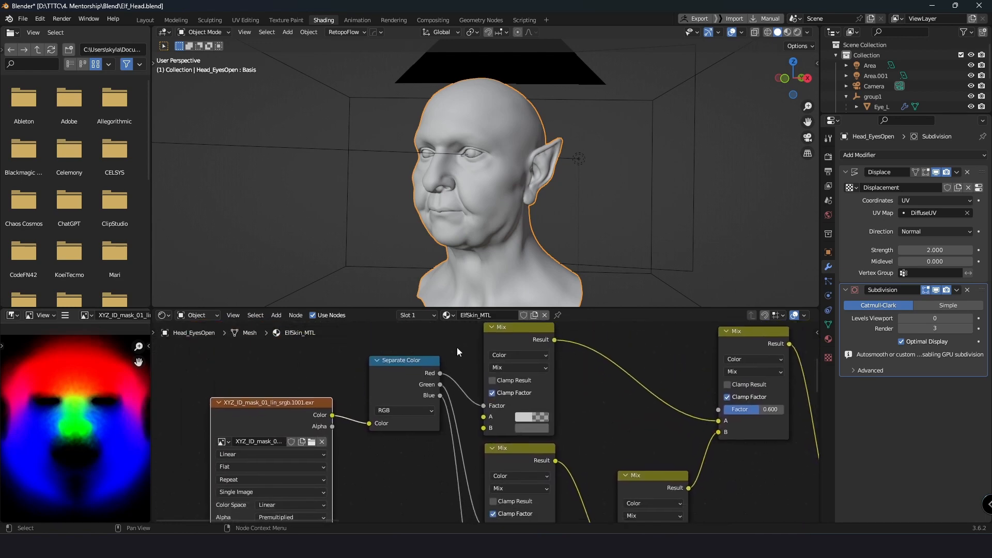
pyautogui.moveTo(441, 334); pyautogui.dragTo(433, 313, button='middle')
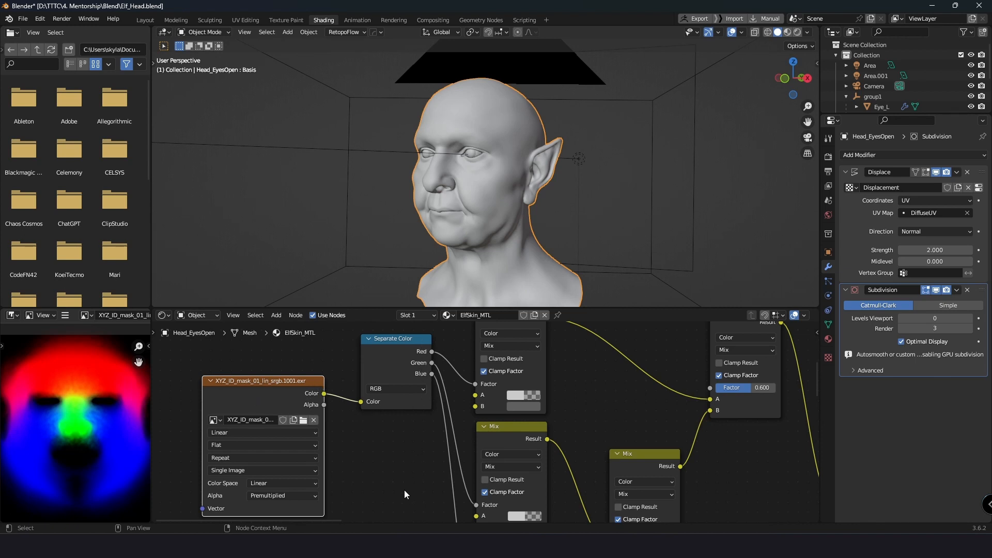
# Preview the output of the Mix node driven by Separate Color's Red channel on the head with rendered viewport shading.
pyautogui.moveTo(405, 490); pyautogui.dragTo(371, 523, button='middle')
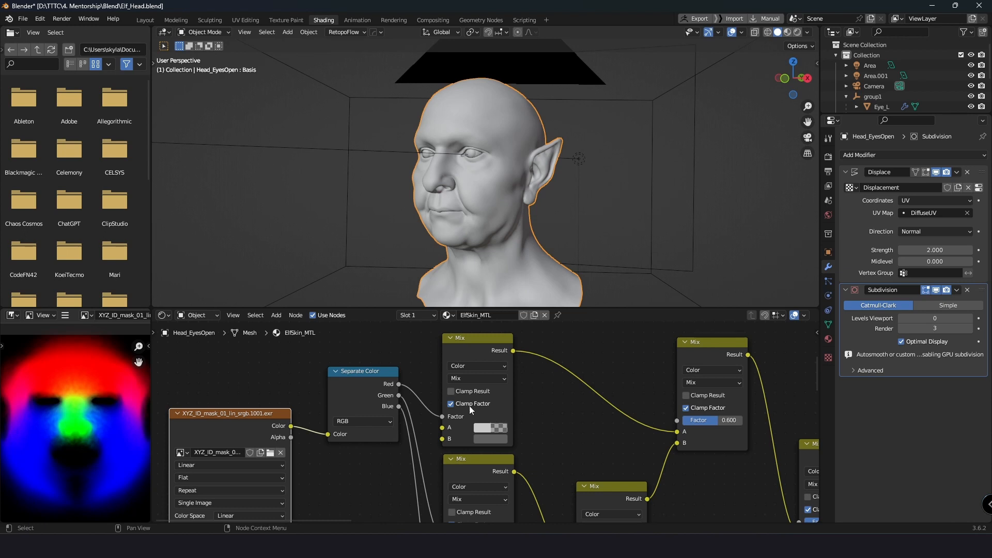
pyautogui.keyDown('ctrl'); pyautogui.keyDown('shift'); pyautogui.click(479, 337); pyautogui.keyUp('shift'); pyautogui.keyUp('ctrl')
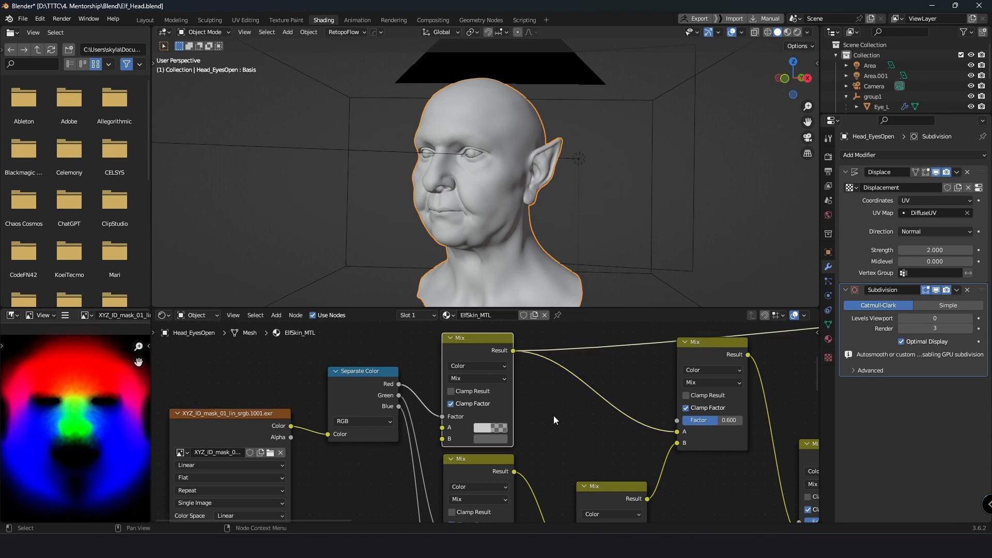
pyautogui.moveTo(566, 423); pyautogui.dragTo(555, 422, button='middle')
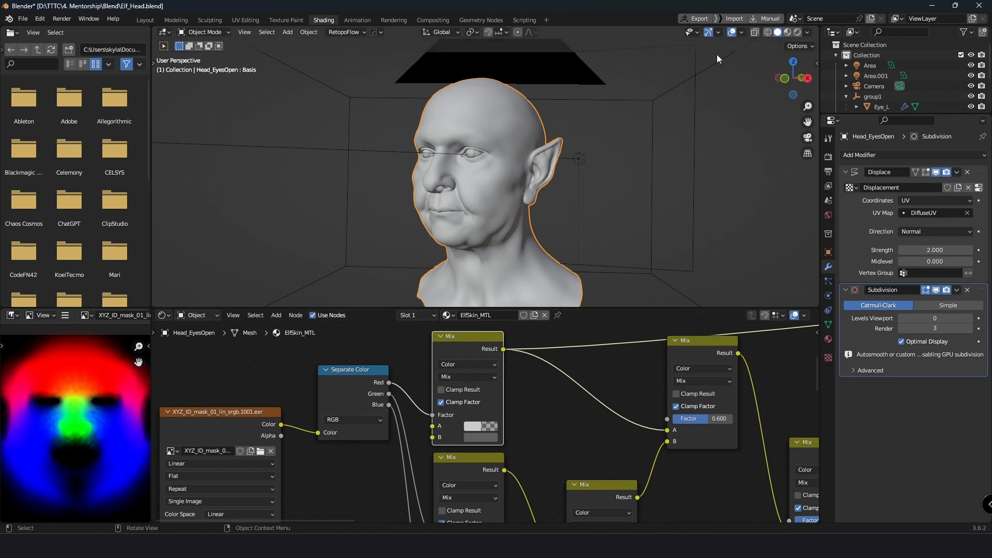
pyautogui.click(796, 32)
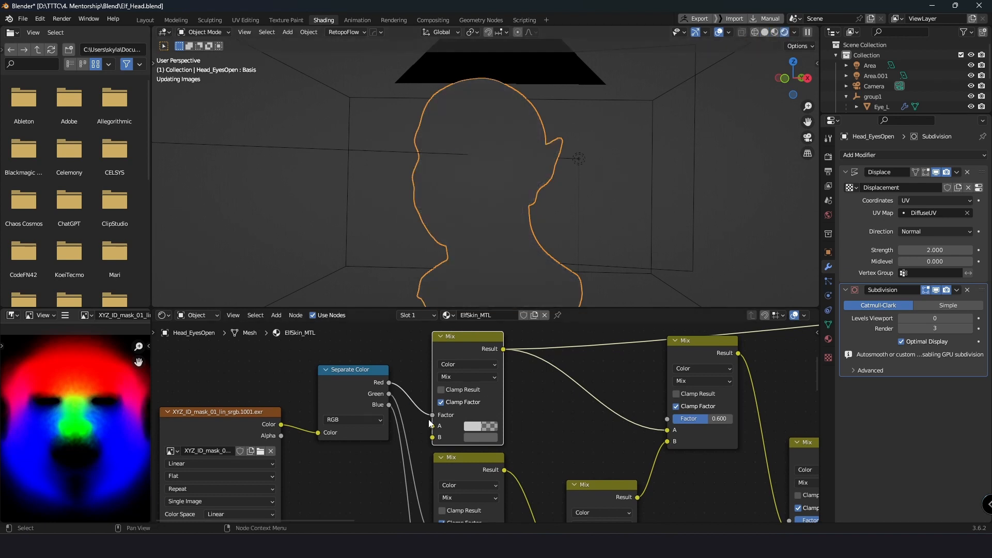
# Try routing Separate Color's Red output into the first Mix node's A input with a lowered Factor, and reconnect Red to Factor.
pyautogui.moveTo(432, 415); pyautogui.dragTo(424, 414)
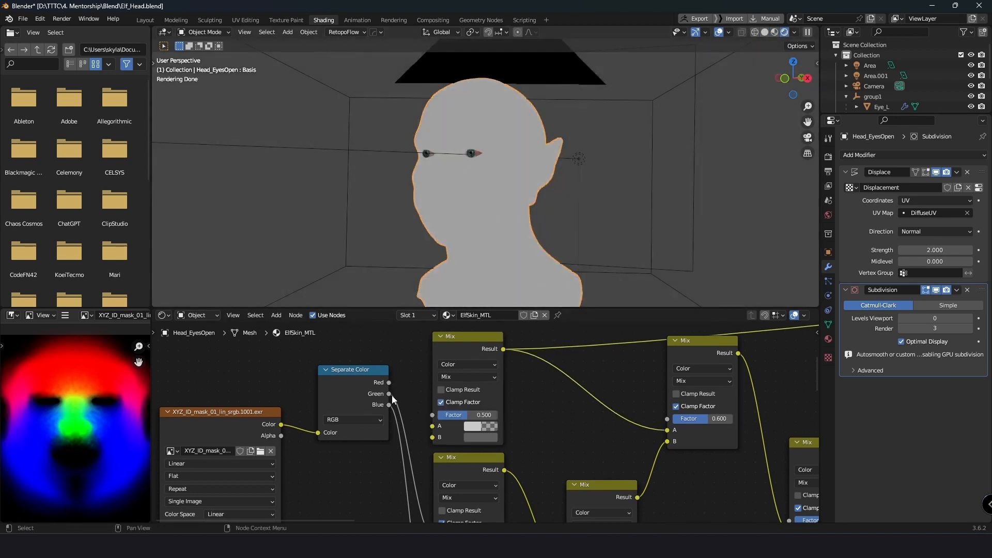
pyautogui.moveTo(389, 383); pyautogui.dragTo(432, 426)
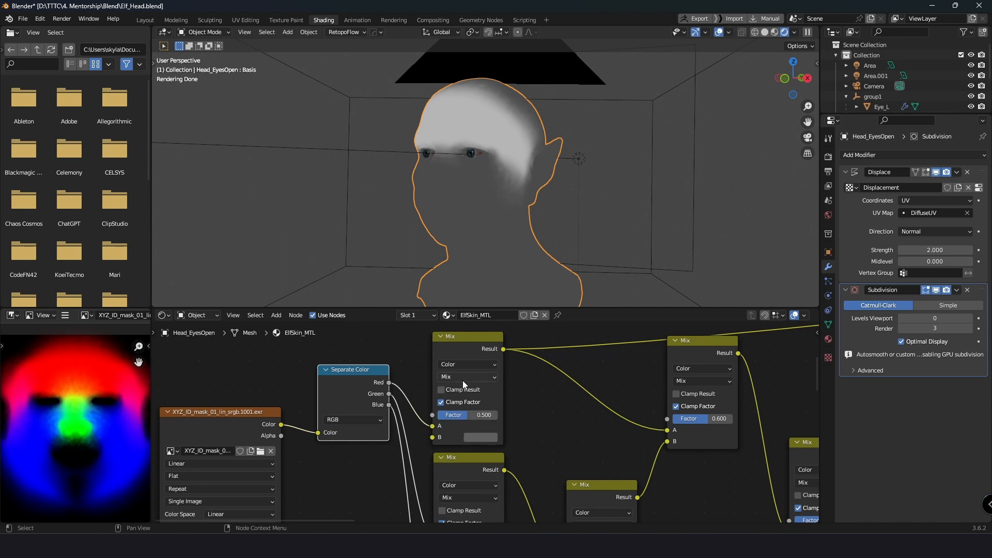
pyautogui.moveTo(466, 414); pyautogui.dragTo(437, 414)
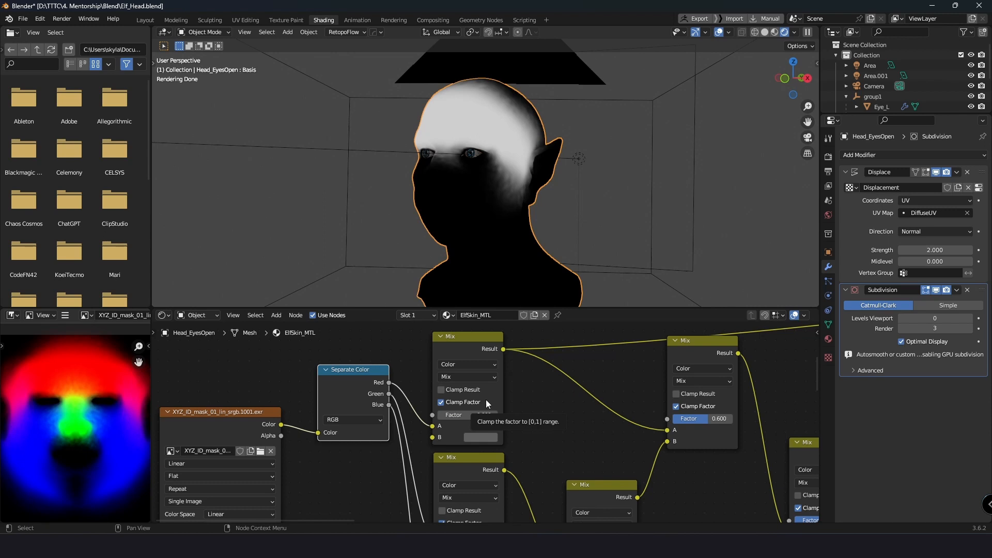
pyautogui.moveTo(432, 426)
pyautogui.mouseDown()
pyautogui.moveTo(421, 419)
pyautogui.moveTo(434, 415)
pyautogui.mouseUp()
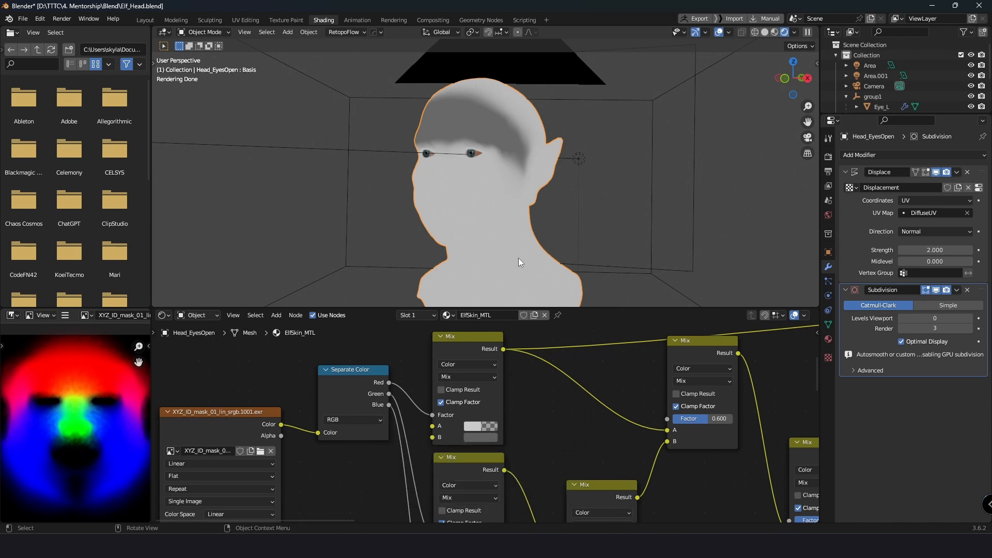
pyautogui.click(491, 376)
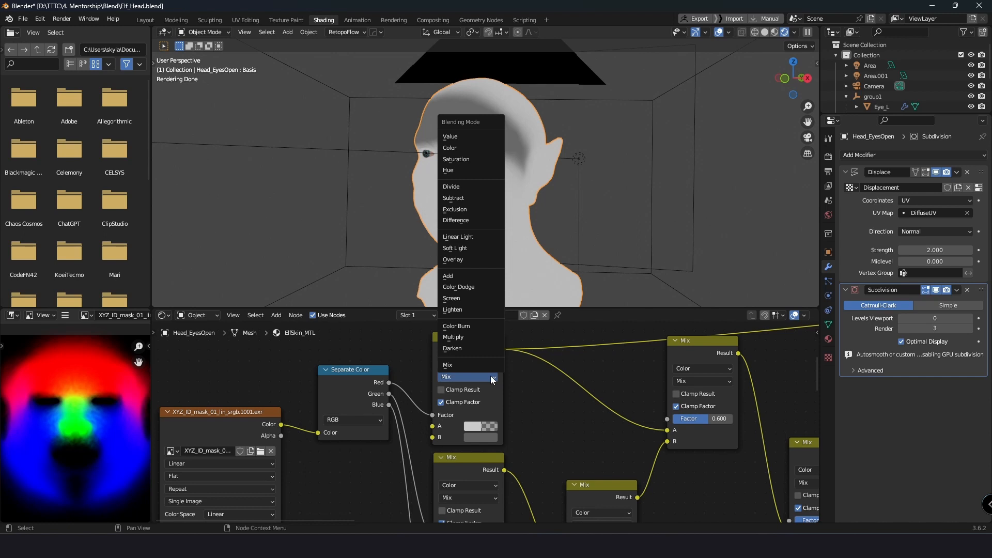
pyautogui.click(491, 377)
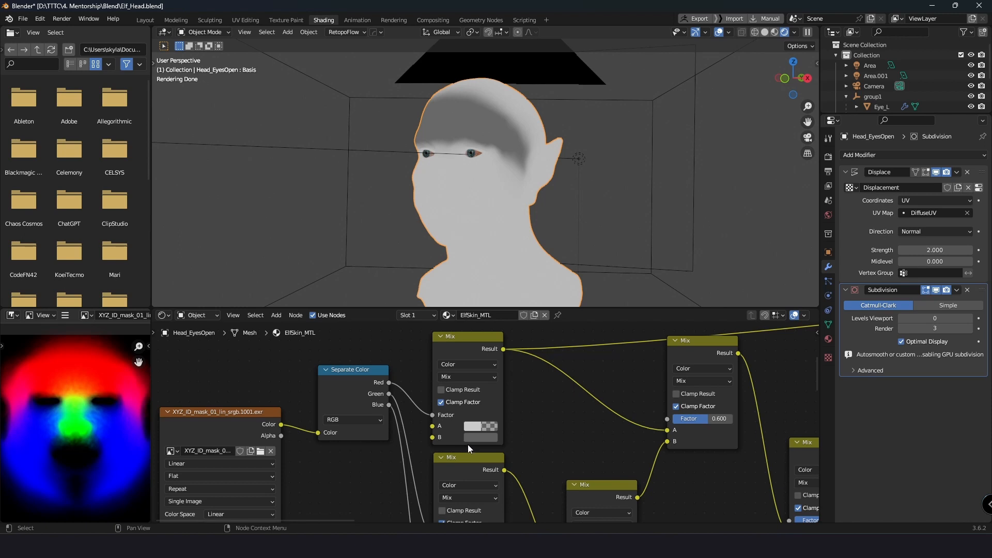
# Place the RGB node beside the first Mix node and sample the head's light grey into it, showing the colour as HSV.
pyautogui.scroll(-5, 604, 434)
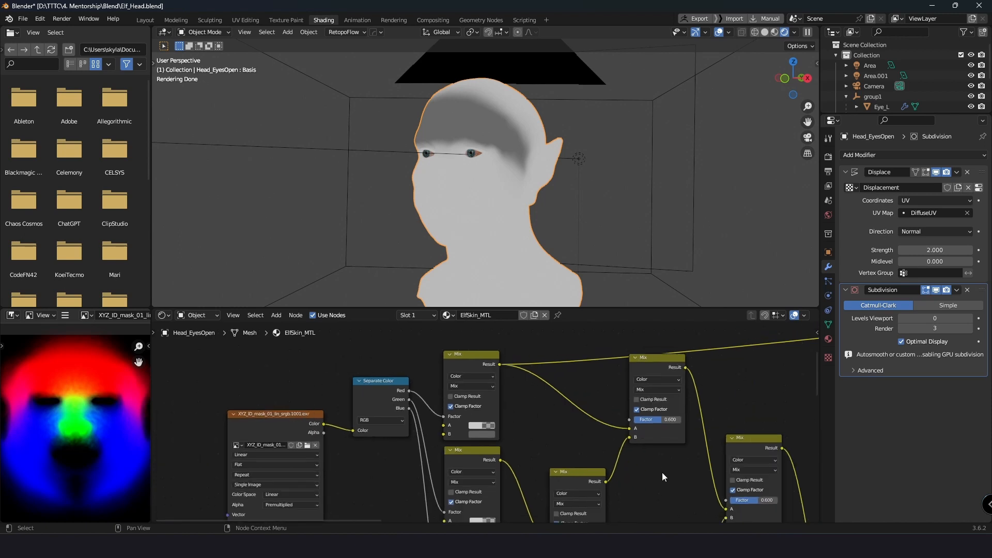
pyautogui.scroll(-4, 559, 412)
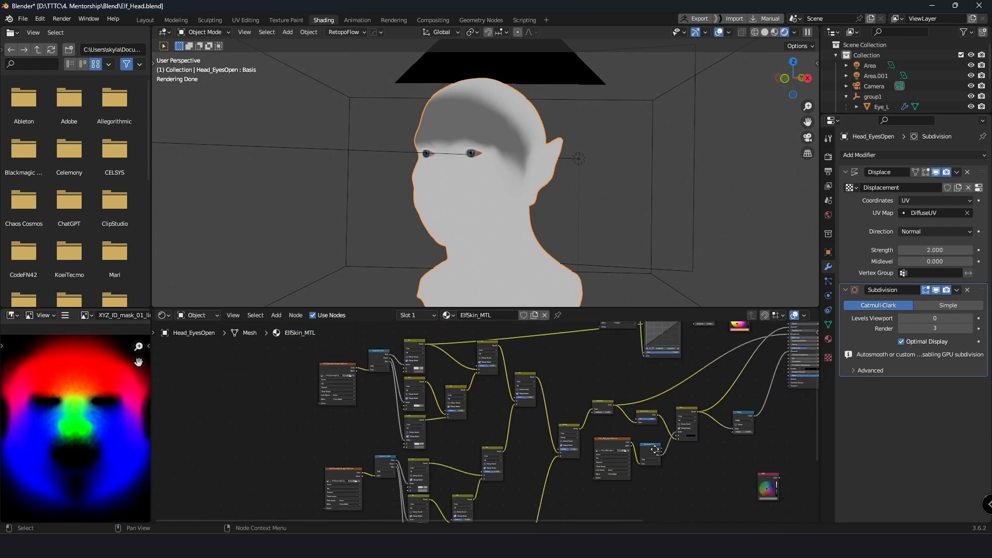
pyautogui.moveTo(732, 446); pyautogui.dragTo(416, 327)
pyautogui.moveTo(522, 370); pyautogui.dragTo(565, 426, button='middle')
pyautogui.scroll(6, 458, 383)
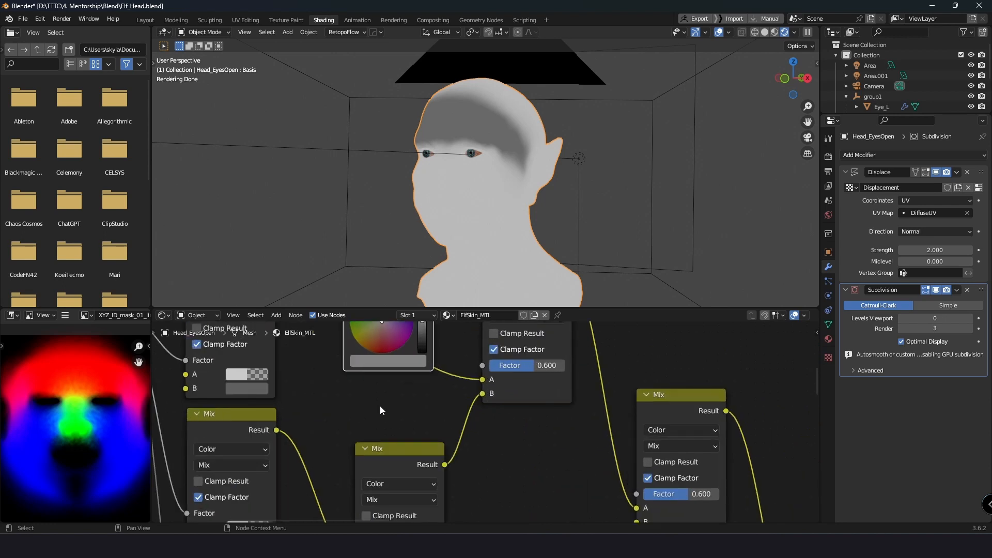
pyautogui.moveTo(517, 472); pyautogui.dragTo(529, 491, button='middle')
pyautogui.click(541, 459)
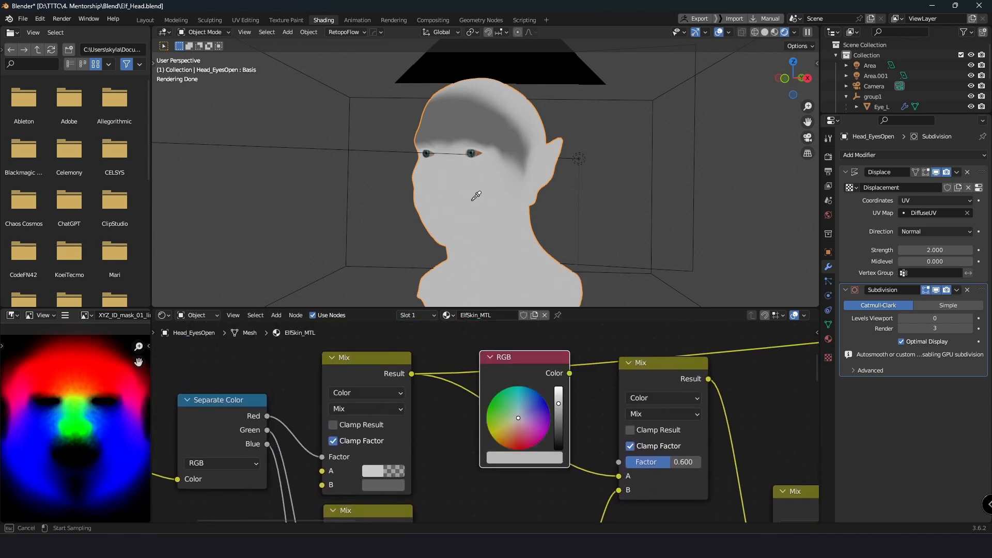
pyautogui.click(531, 459)
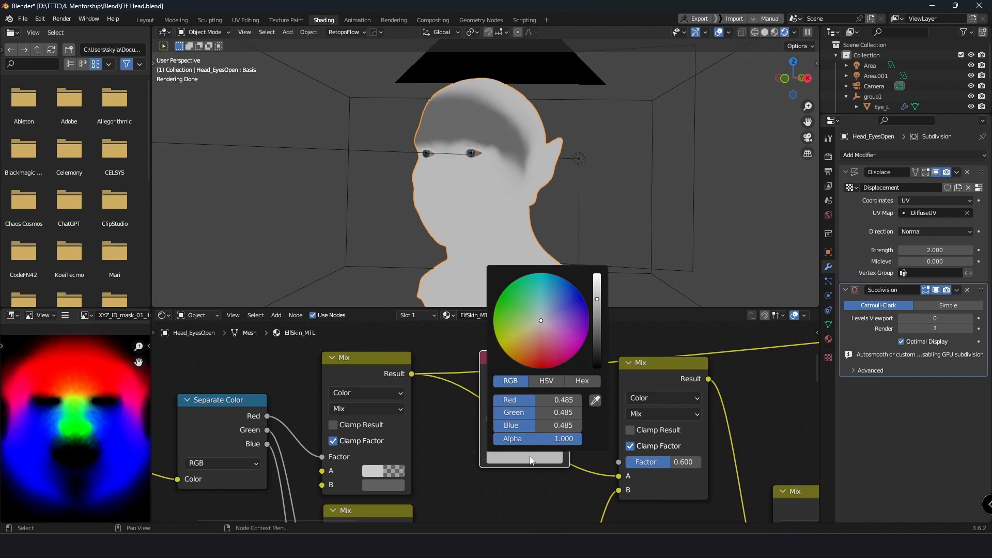
pyautogui.click(546, 381)
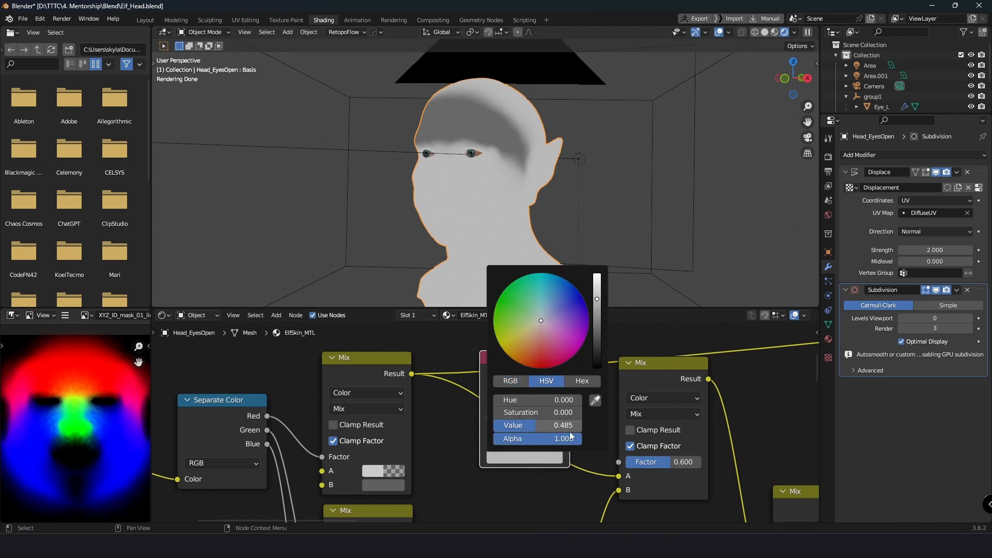
# Review the three mask-driven Mix nodes and preview the 0.600-factor Mix node that combines their results on the head.
pyautogui.scroll(-1, 429, 466)
pyautogui.moveTo(436, 494); pyautogui.dragTo(445, 432, button='middle')
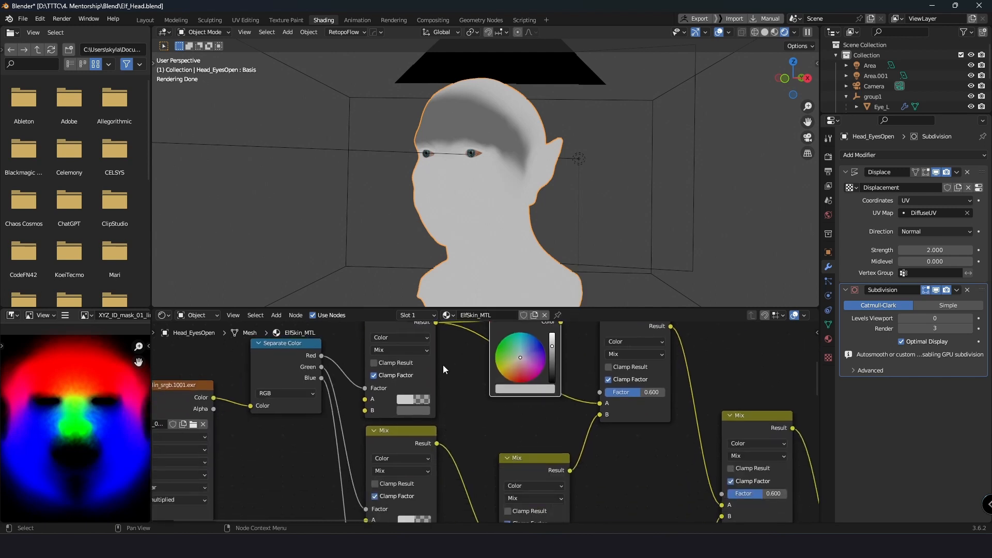
pyautogui.scroll(-2, 442, 364)
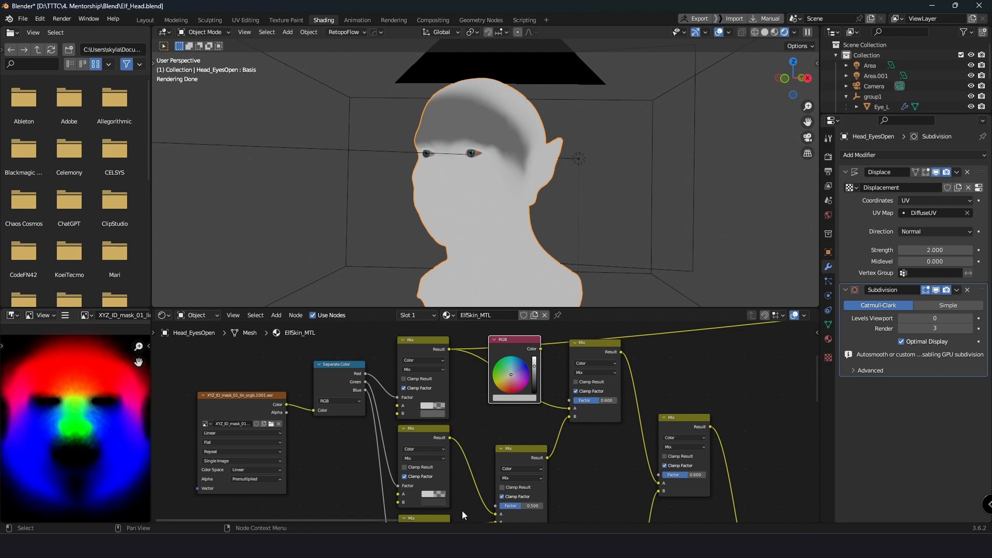
pyautogui.moveTo(462, 511); pyautogui.dragTo(467, 454, button='middle')
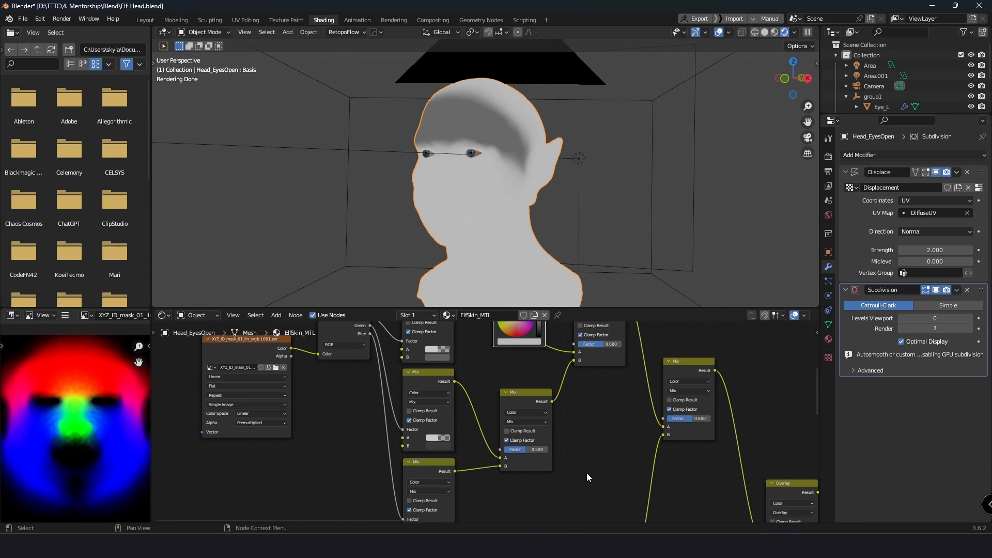
pyautogui.moveTo(587, 472); pyautogui.dragTo(585, 439, button='middle')
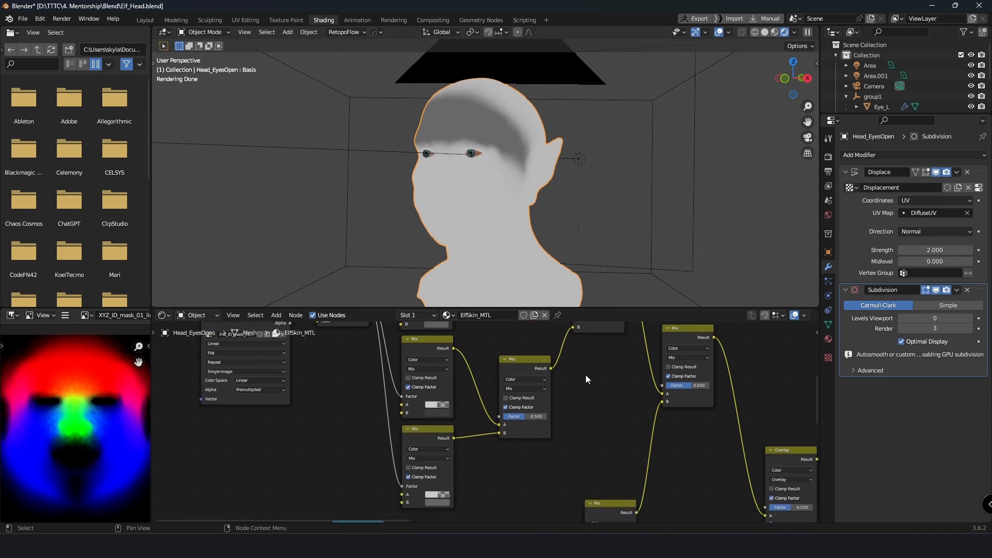
pyautogui.moveTo(585, 374); pyautogui.dragTo(476, 476, button='middle')
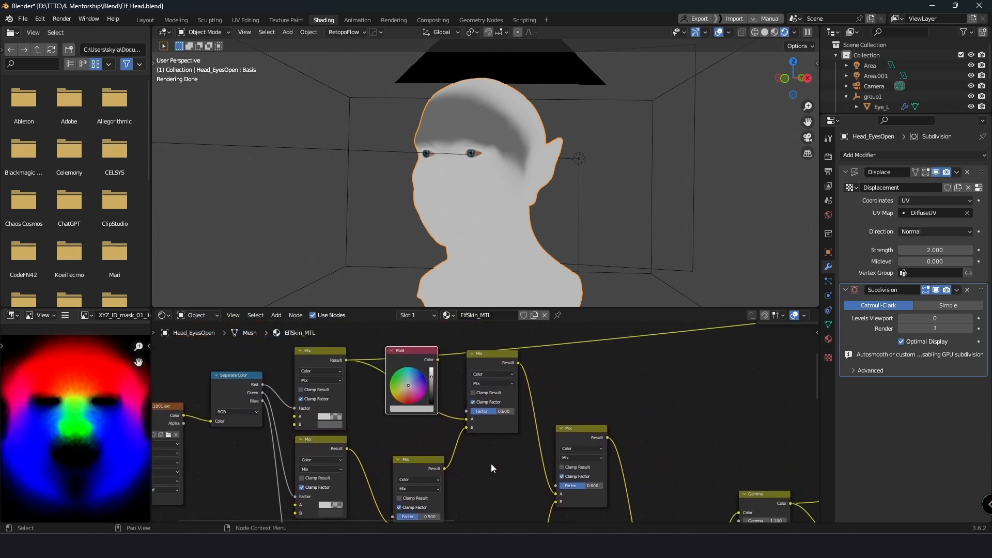
pyautogui.keyDown('ctrl'); pyautogui.keyDown('shift'); pyautogui.click(489, 356); pyautogui.keyUp('shift'); pyautogui.keyUp('ctrl')
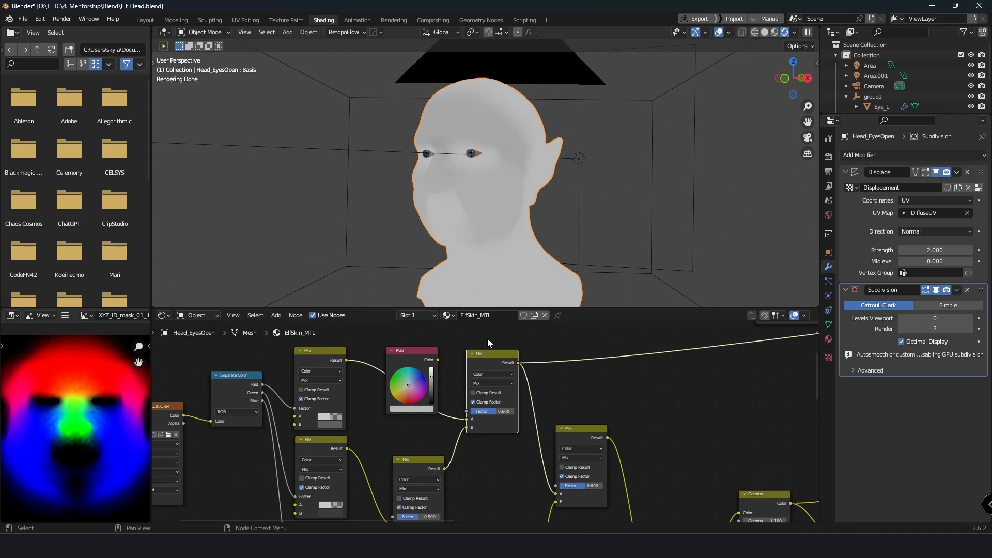
# Select the XYZ_ID_mask_02 and XYZ_ID_mask_04 texture nodes in turn to view their mask images.
pyautogui.scroll(-3, 480, 413)
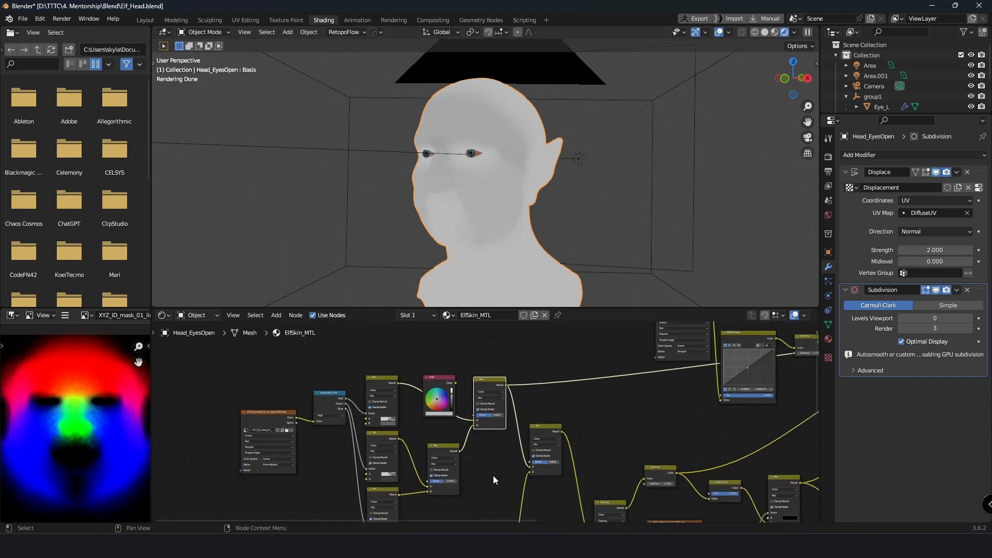
pyautogui.moveTo(493, 476); pyautogui.dragTo(505, 345, button='middle')
pyautogui.moveTo(448, 418); pyautogui.dragTo(505, 349, button='middle')
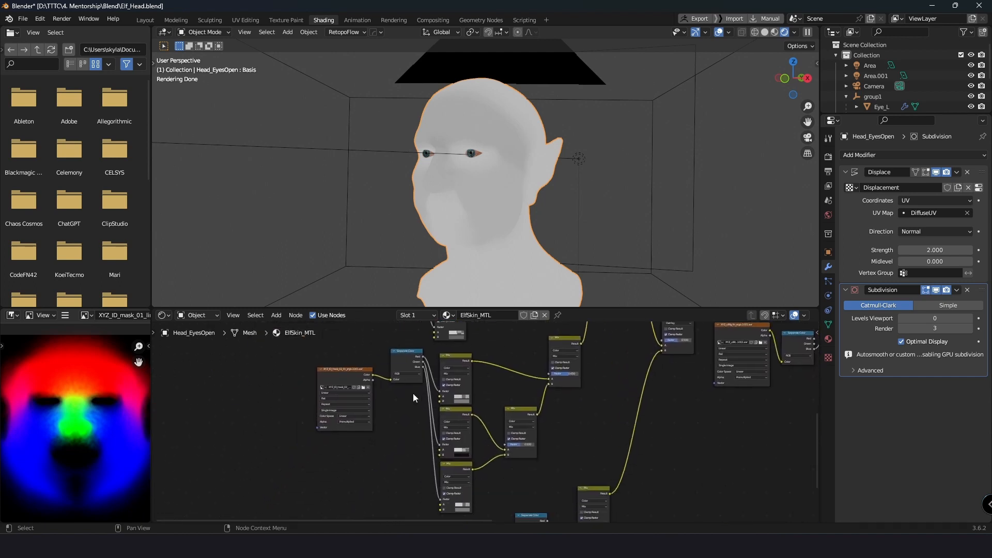
pyautogui.click(338, 381)
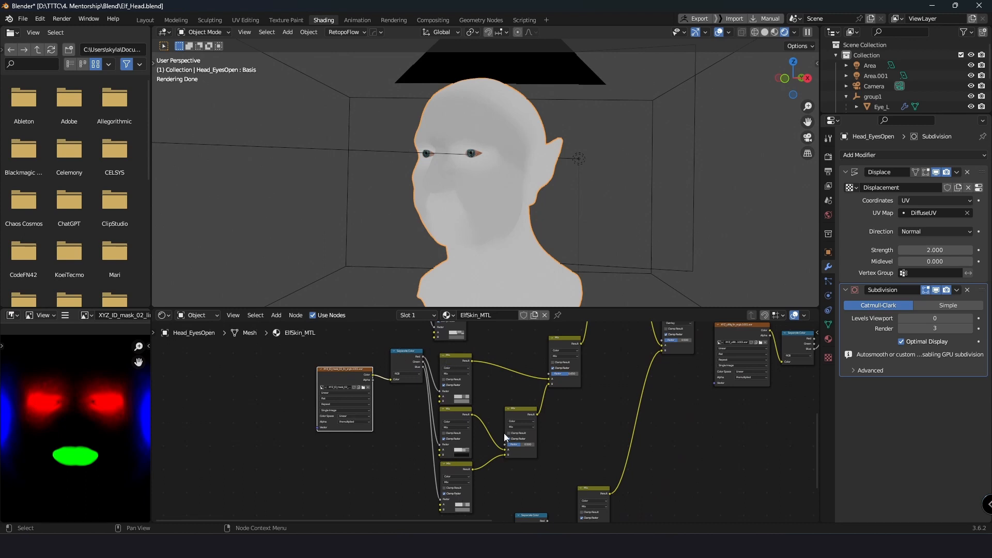
pyautogui.moveTo(616, 369); pyautogui.dragTo(503, 487, button='middle')
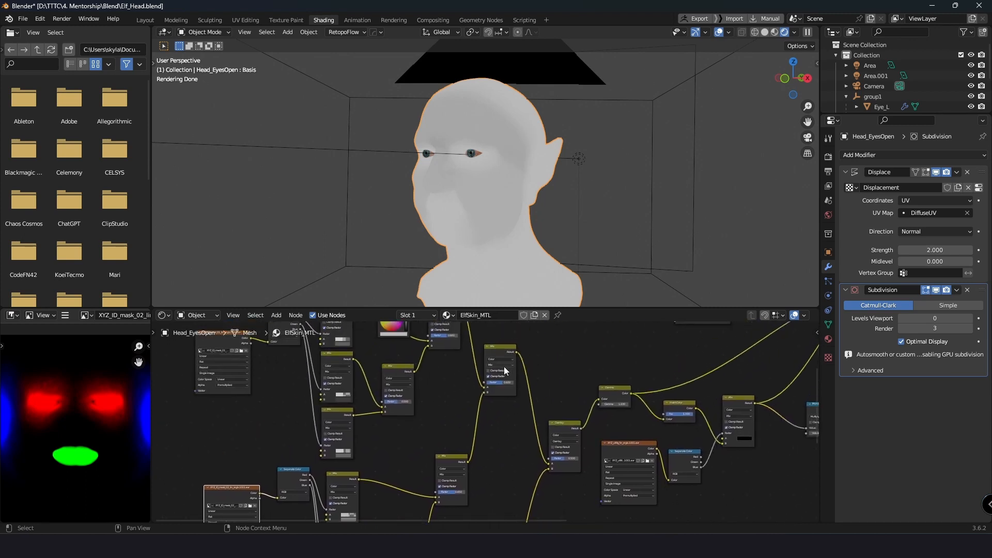
pyautogui.moveTo(511, 451); pyautogui.dragTo(528, 491, button='middle')
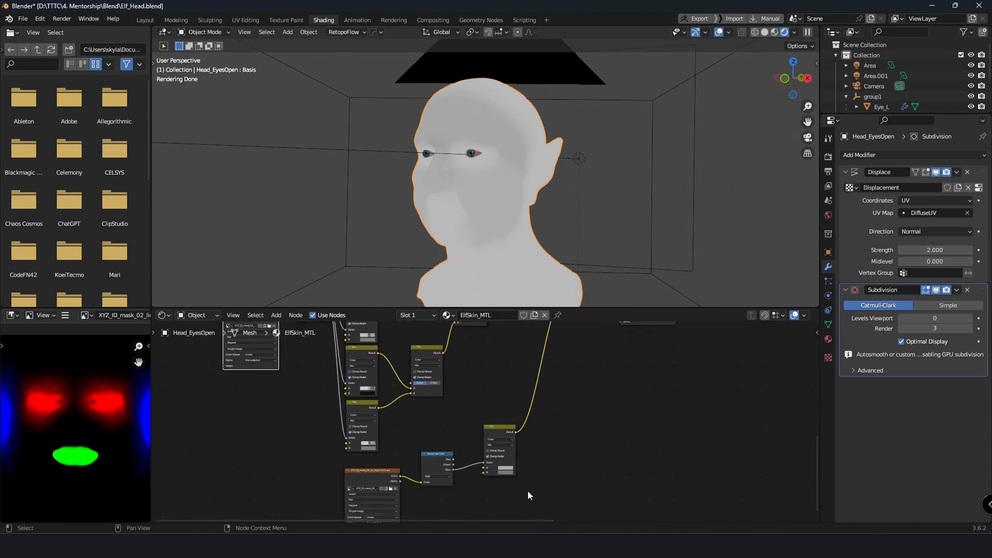
pyautogui.click(372, 475)
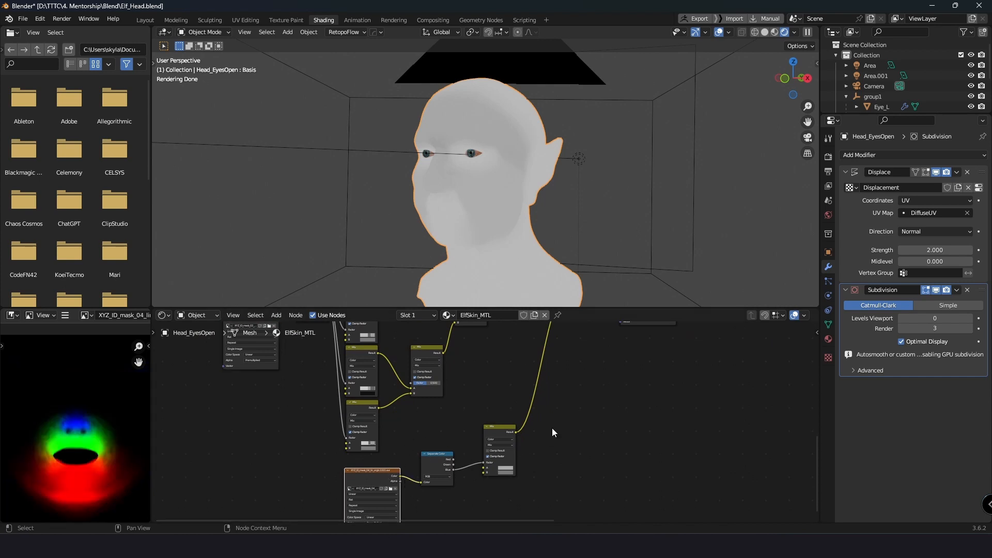
# Follow the combined masks through the Overlay node and preview the Gamma node's output on the head.
pyautogui.moveTo(574, 421); pyautogui.dragTo(439, 370, button='middle')
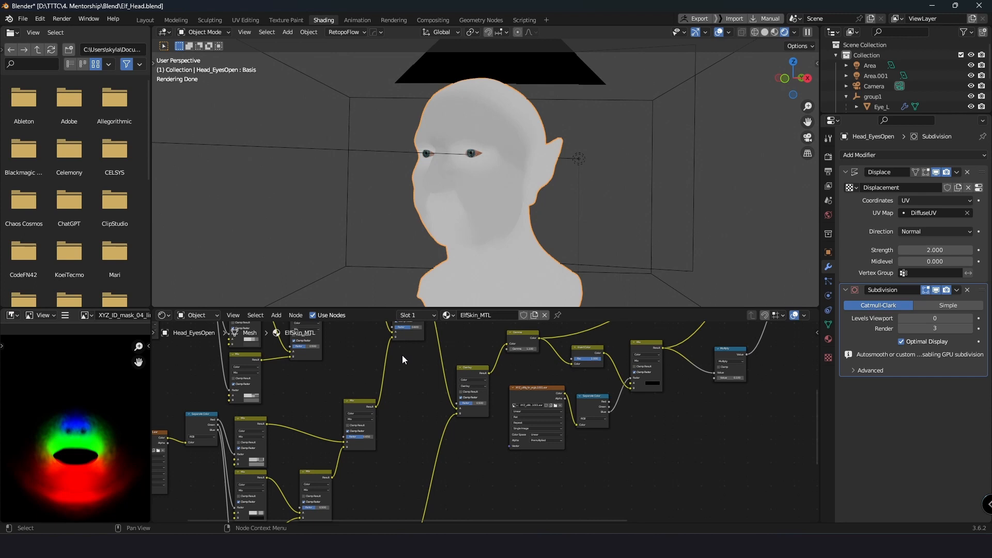
pyautogui.scroll(4, 461, 344)
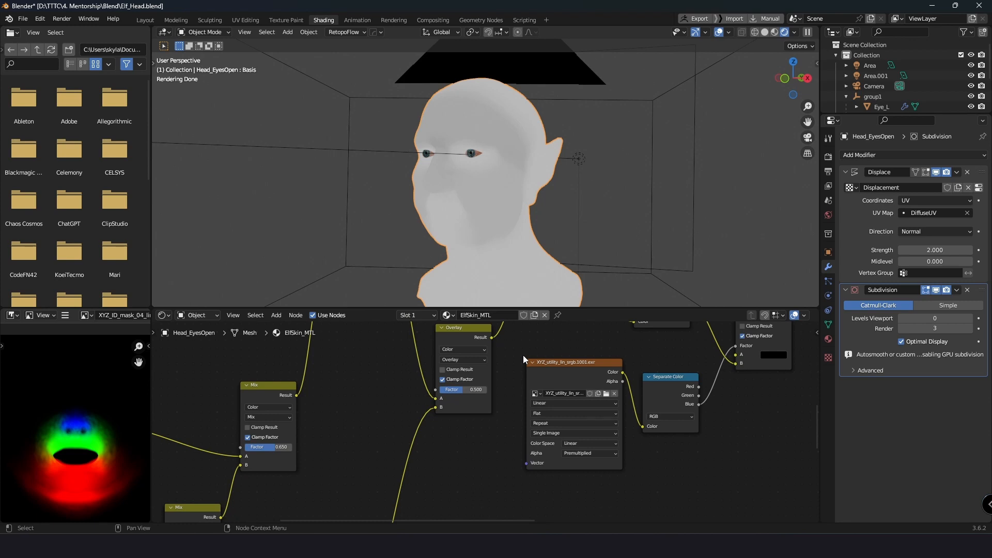
pyautogui.moveTo(506, 367); pyautogui.dragTo(443, 430, button='middle')
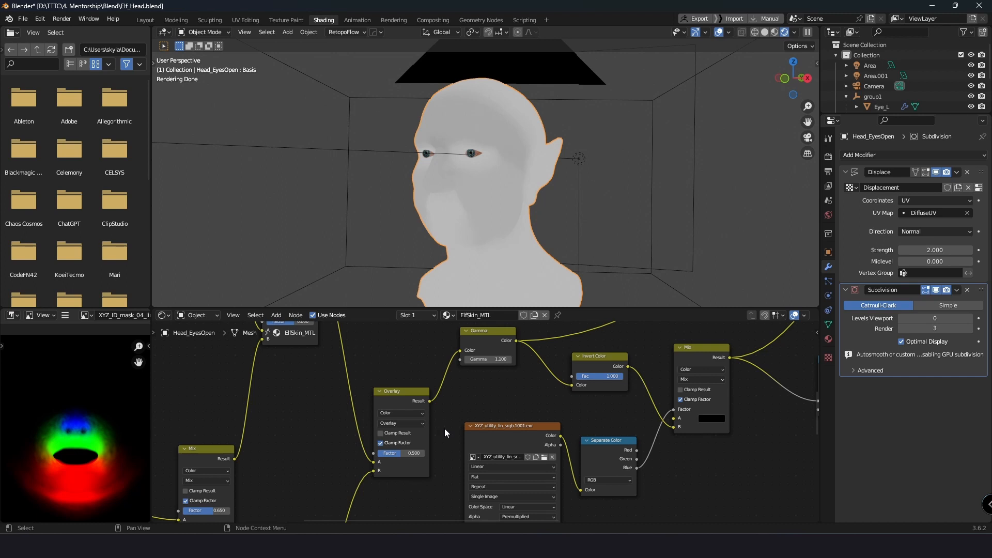
pyautogui.moveTo(504, 357); pyautogui.dragTo(451, 404, button='middle')
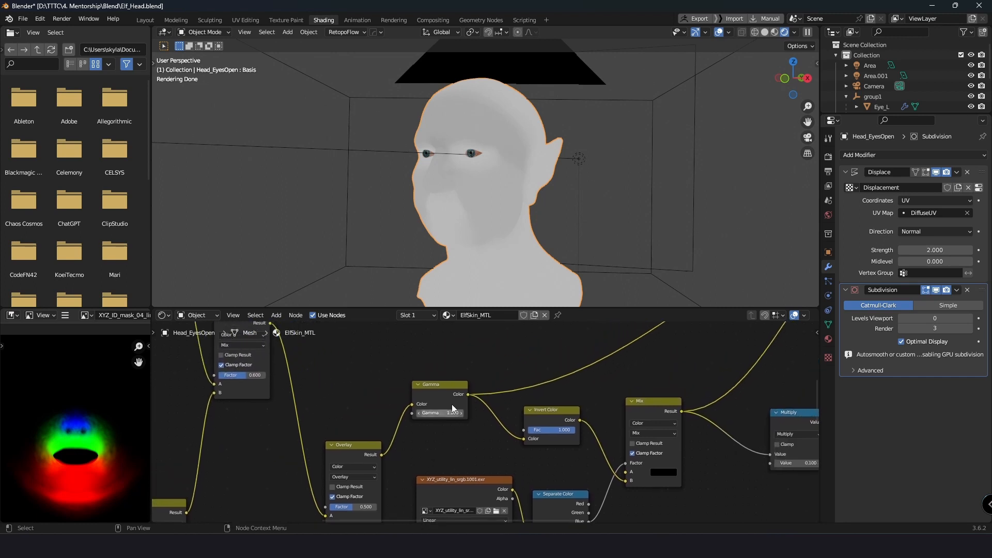
pyautogui.click(448, 389)
pyautogui.keyDown('ctrl'); pyautogui.keyDown('shift'); pyautogui.click(447, 389); pyautogui.keyUp('shift'); pyautogui.keyUp('ctrl')
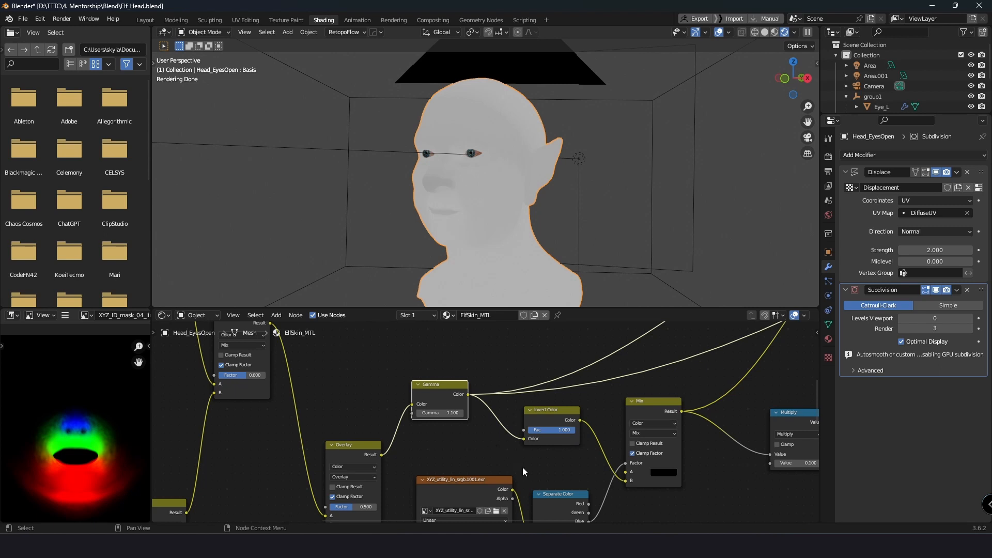
# Preview the output of the Invert Color node that follows Gamma on the head.
pyautogui.scroll(-1, 523, 467)
pyautogui.moveTo(523, 467); pyautogui.dragTo(442, 428, button='middle')
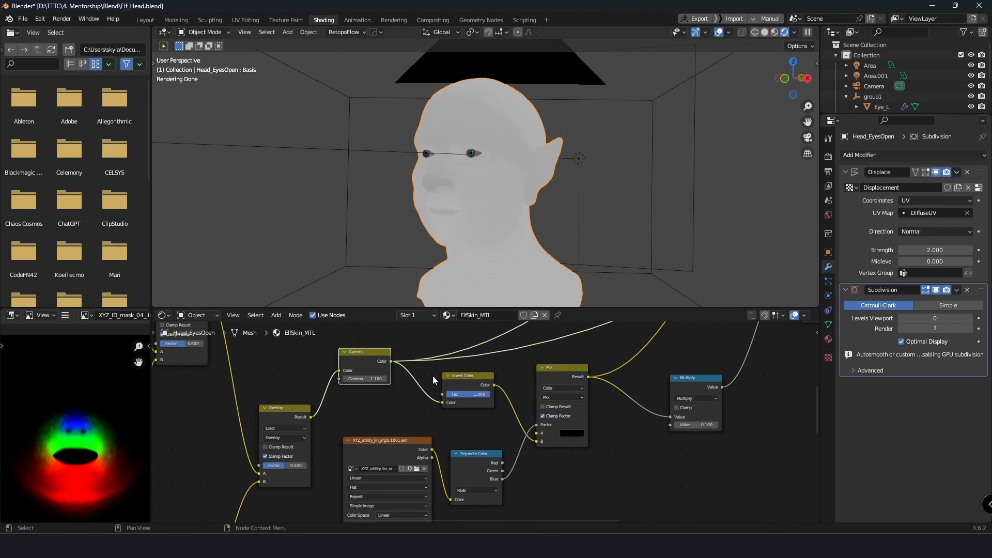
pyautogui.keyDown('ctrl'); pyautogui.keyDown('shift'); pyautogui.click(476, 376); pyautogui.keyUp('shift'); pyautogui.keyUp('ctrl')
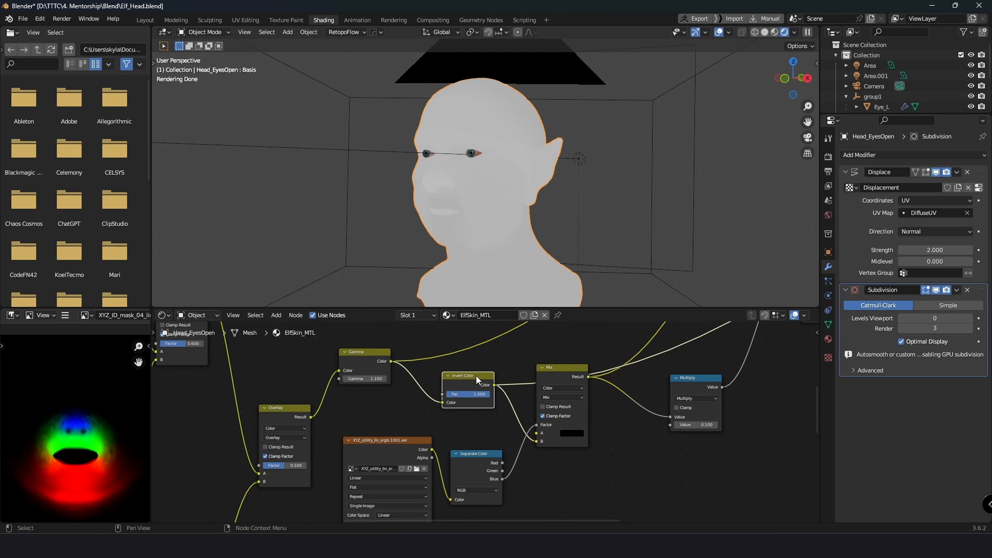
# Review the XYZ_utility texture and its Separate Color node, and preview the output of the Mix node they drive on the head.
pyautogui.moveTo(563, 481); pyautogui.dragTo(569, 445, button='middle')
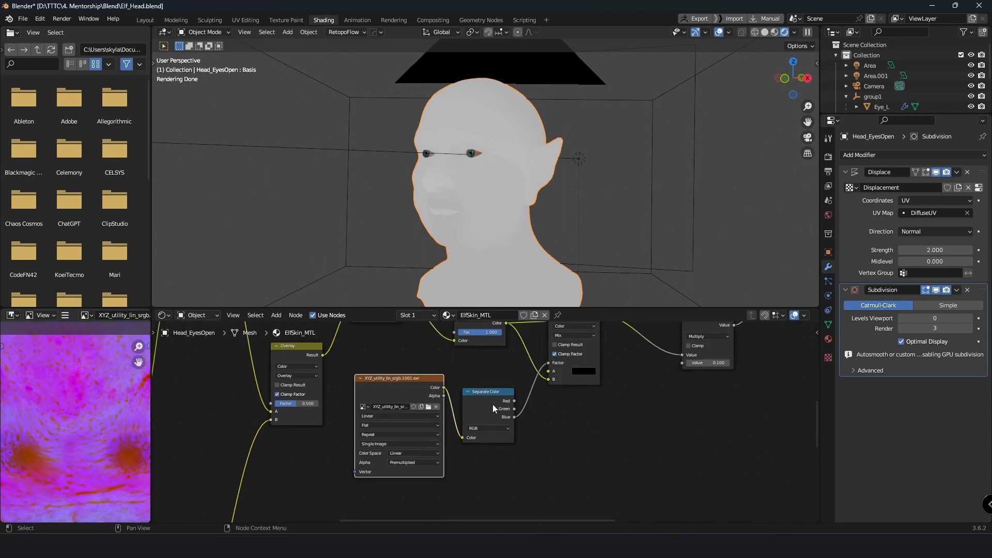
pyautogui.moveTo(599, 428); pyautogui.dragTo(530, 466, button='middle')
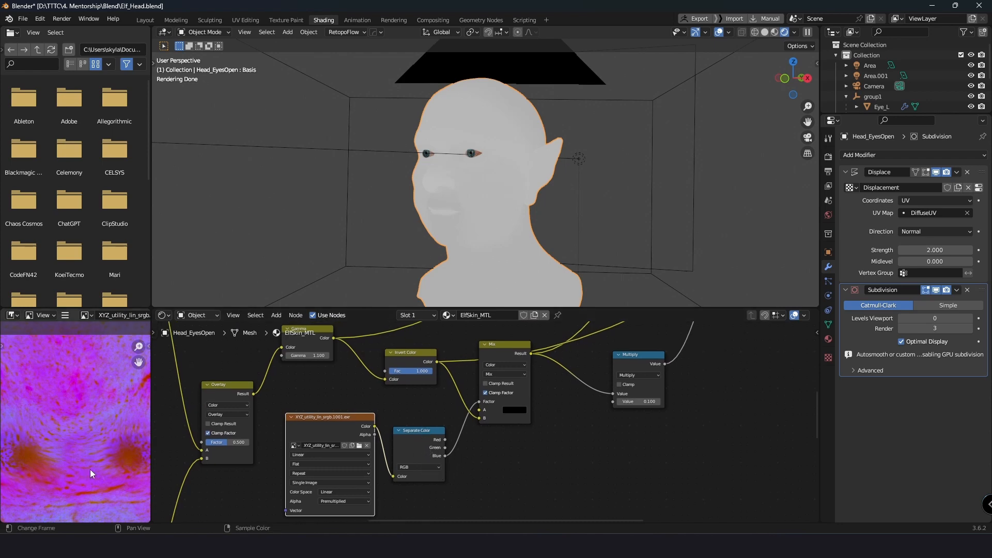
pyautogui.moveTo(531, 458); pyautogui.dragTo(518, 470, button='middle')
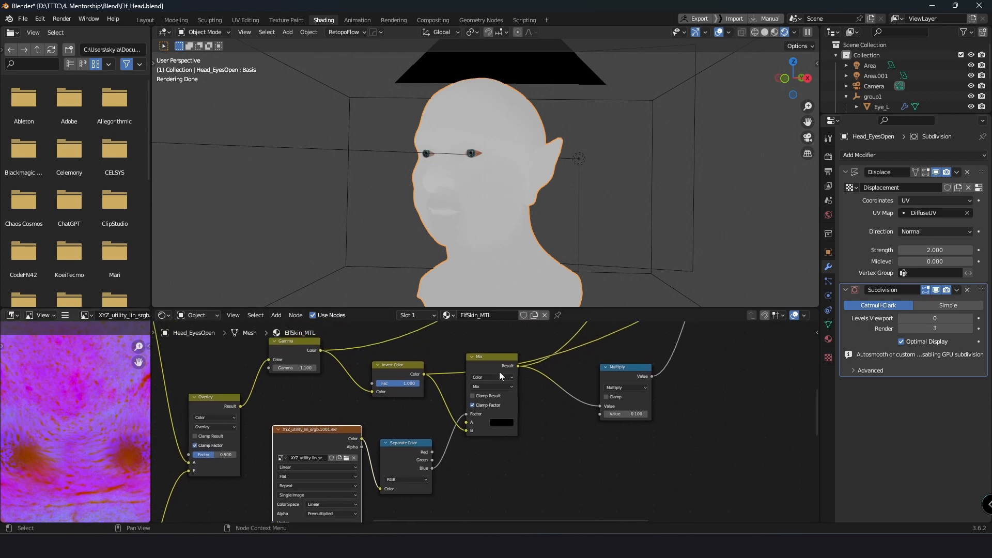
pyautogui.keyDown('ctrl'); pyautogui.keyDown('shift'); pyautogui.click(492, 358); pyautogui.keyUp('shift'); pyautogui.keyUp('ctrl')
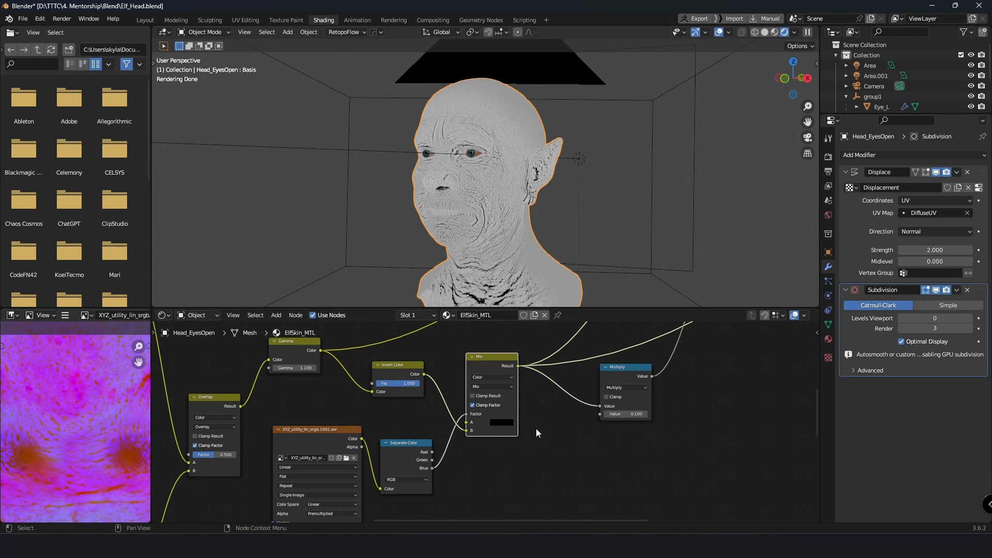
# Return the head preview to the Principled BSDF shader, render the image to check the skin, and close the render window.
pyautogui.scroll(-2, 569, 443)
pyautogui.moveTo(589, 446); pyautogui.dragTo(482, 459, button='middle')
pyautogui.click(532, 336)
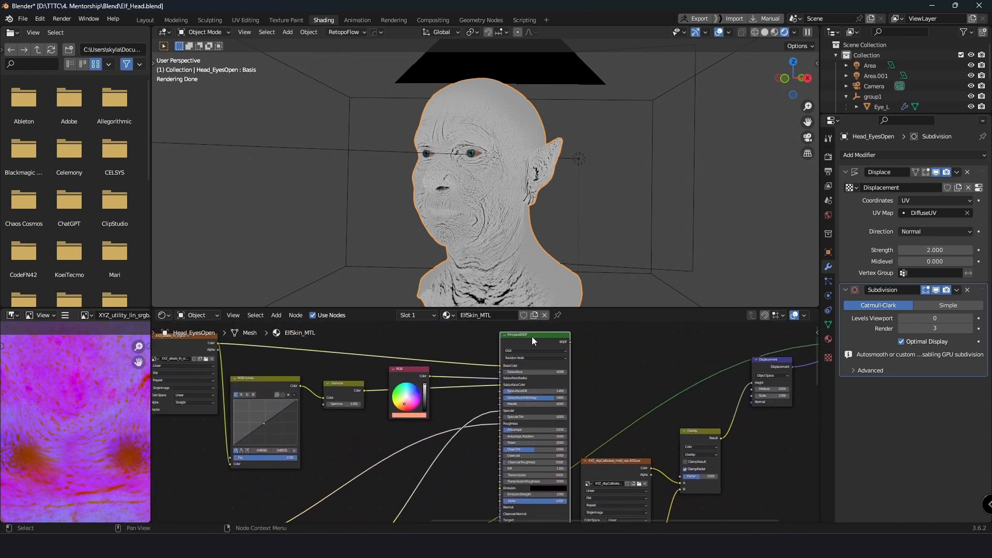
pyautogui.keyDown('ctrl'); pyautogui.keyDown('shift'); pyautogui.click(532, 337); pyautogui.keyUp('shift'); pyautogui.keyUp('ctrl')
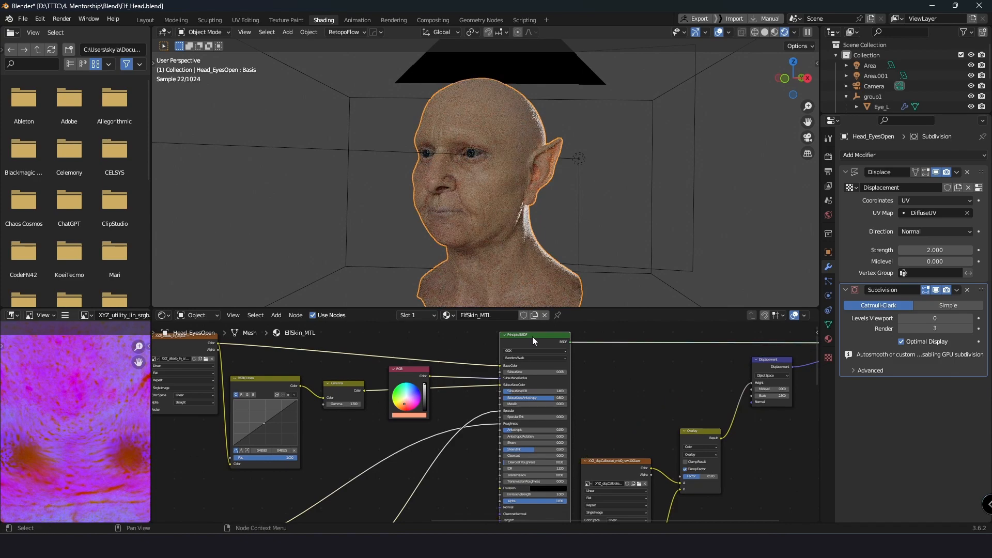
pyautogui.press('F12')
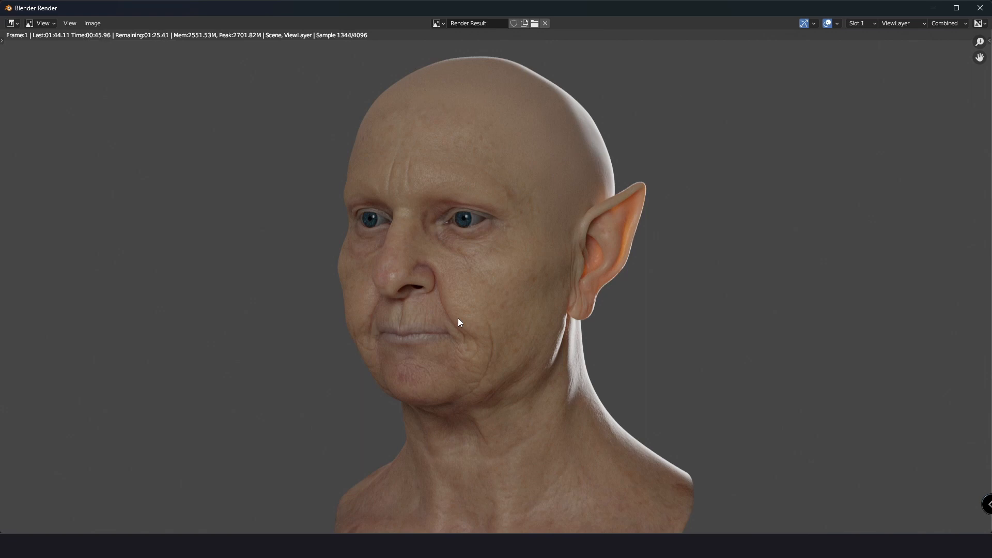
pyautogui.click(979, 9)
# Follow the mask connections into the Specular and Roughness inputs, and preview the Multiply node's output on the head.
pyautogui.moveTo(589, 432); pyautogui.dragTo(602, 279, button='middle')
pyautogui.moveTo(424, 481); pyautogui.dragTo(475, 476, button='middle')
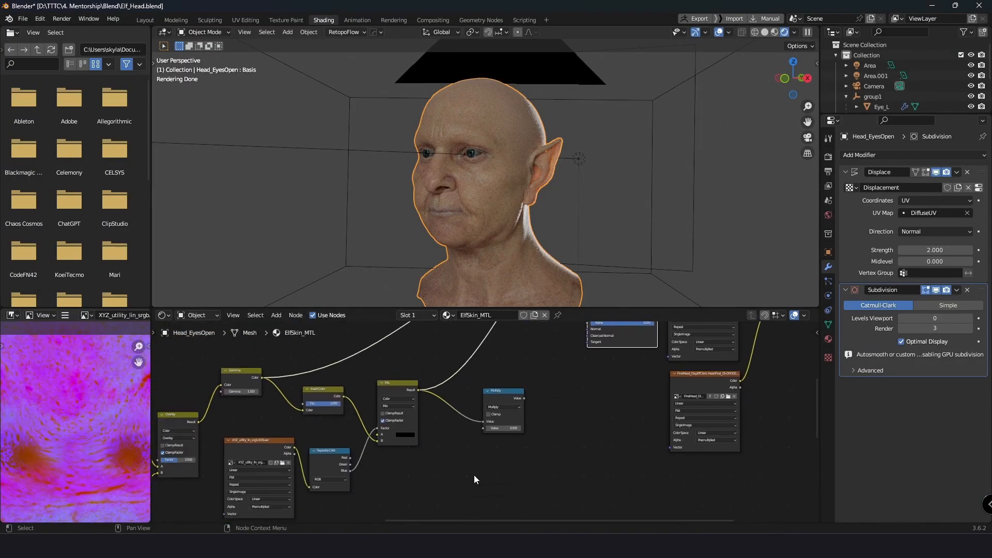
pyautogui.moveTo(592, 440); pyautogui.dragTo(536, 503, button='middle')
pyautogui.scroll(3, 565, 451)
pyautogui.scroll(1, 566, 451)
pyautogui.moveTo(526, 337); pyautogui.dragTo(446, 436, button='middle')
pyautogui.scroll(2, 448, 435)
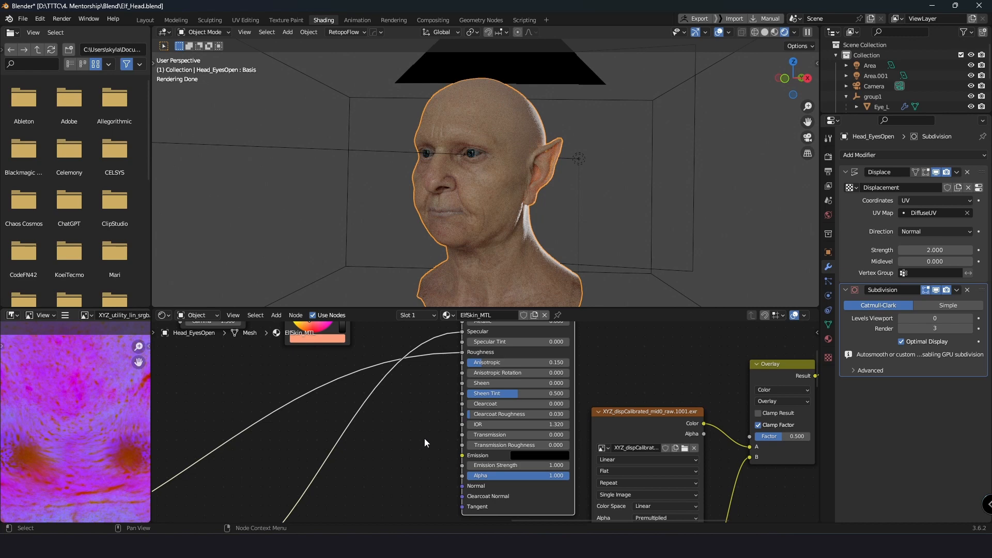
pyautogui.moveTo(336, 510); pyautogui.dragTo(546, 367, button='middle')
pyautogui.moveTo(532, 466); pyautogui.dragTo(437, 498, button='middle')
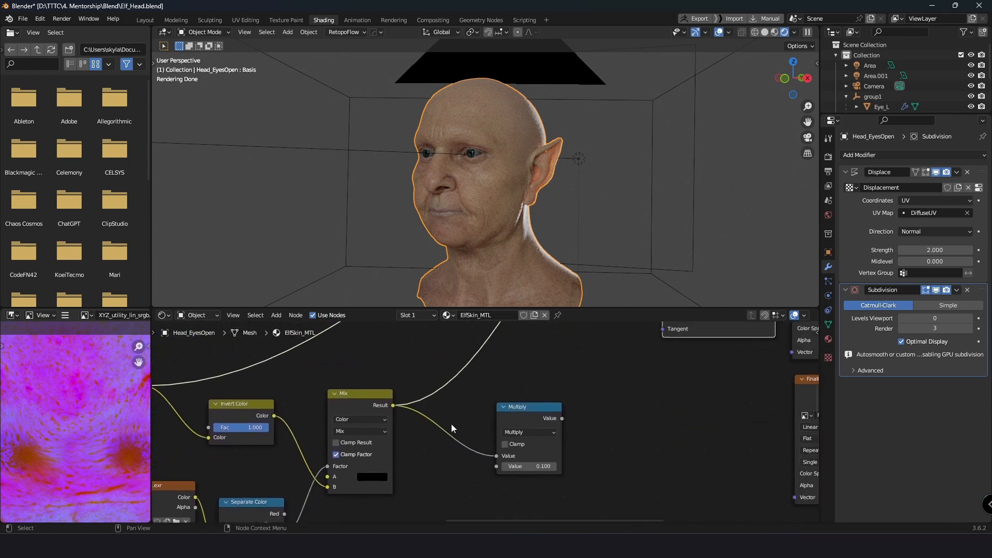
pyautogui.keyDown('ctrl'); pyautogui.keyDown('shift'); pyautogui.click(513, 408); pyautogui.keyUp('shift'); pyautogui.keyUp('ctrl')
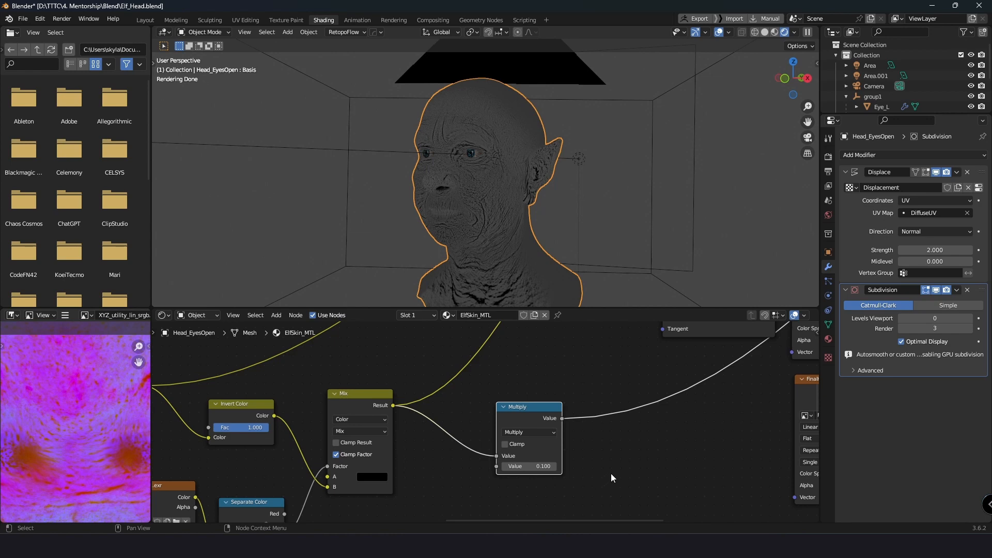
# Connect the Multiply node's Value output to the Clearcoat input of the Principled BSDF.
pyautogui.moveTo(633, 458); pyautogui.dragTo(528, 325, button='middle')
pyautogui.scroll(-3, 529, 292)
pyautogui.scroll(-3, 527, 359)
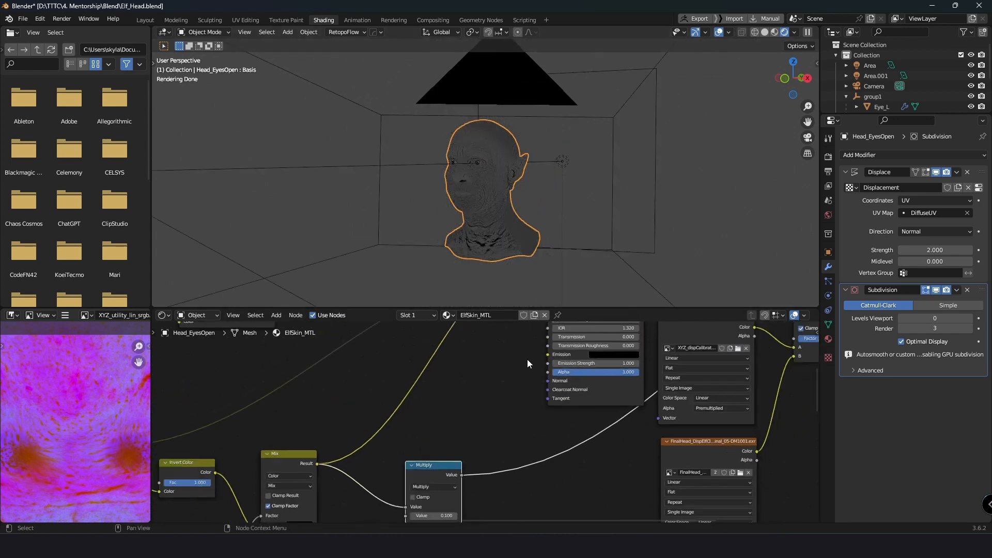
pyautogui.moveTo(489, 380); pyautogui.dragTo(396, 431, button='middle')
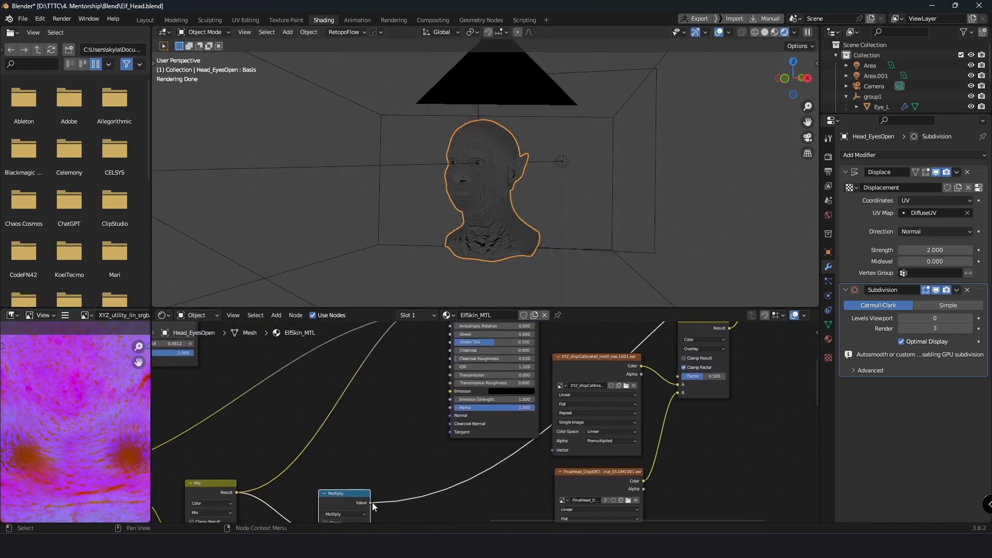
pyautogui.moveTo(371, 502); pyautogui.dragTo(451, 350)
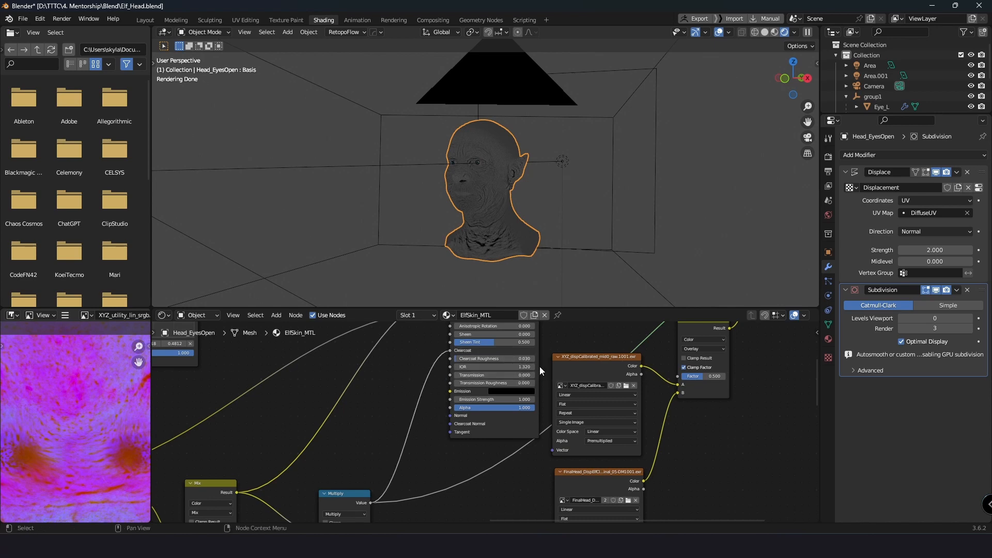
# Restore the Principled BSDF as the head's material output and render the image with the clearcoat mask connected.
pyautogui.scroll(3, 508, 221)
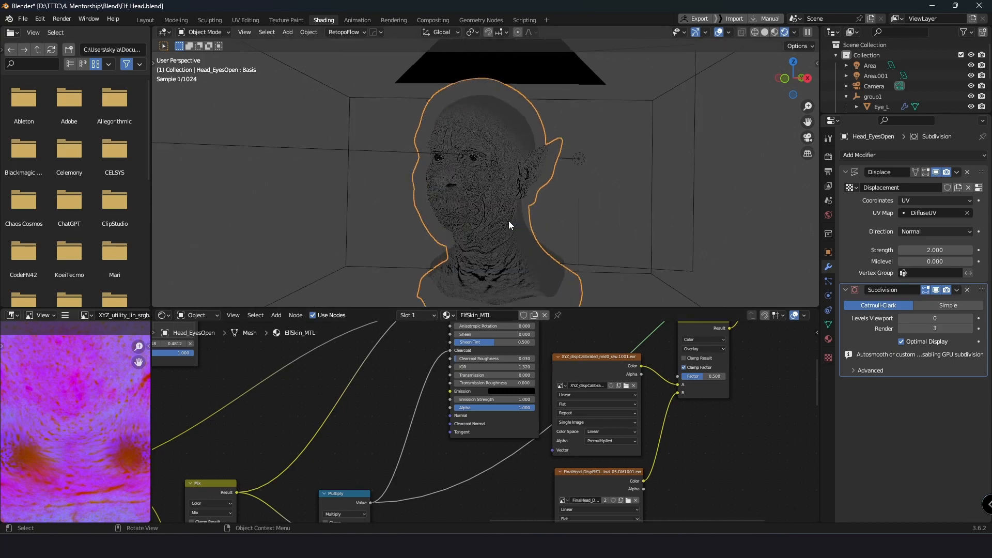
pyautogui.scroll(-4, 476, 352)
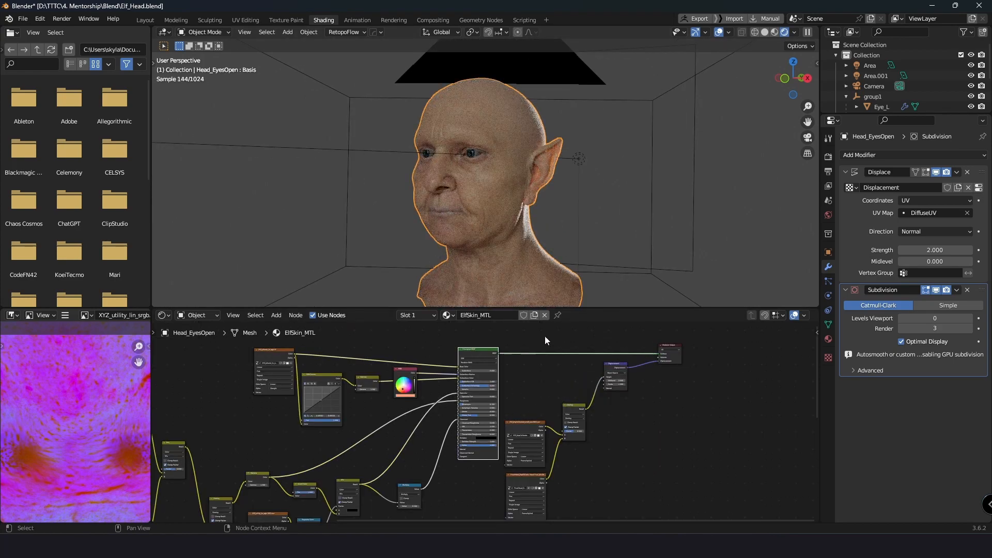
pyautogui.press('F12')
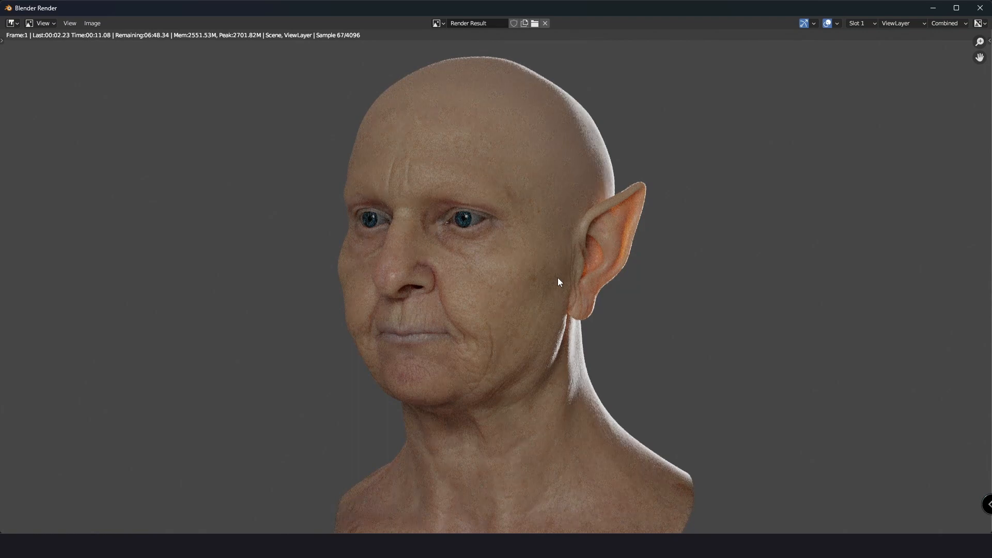